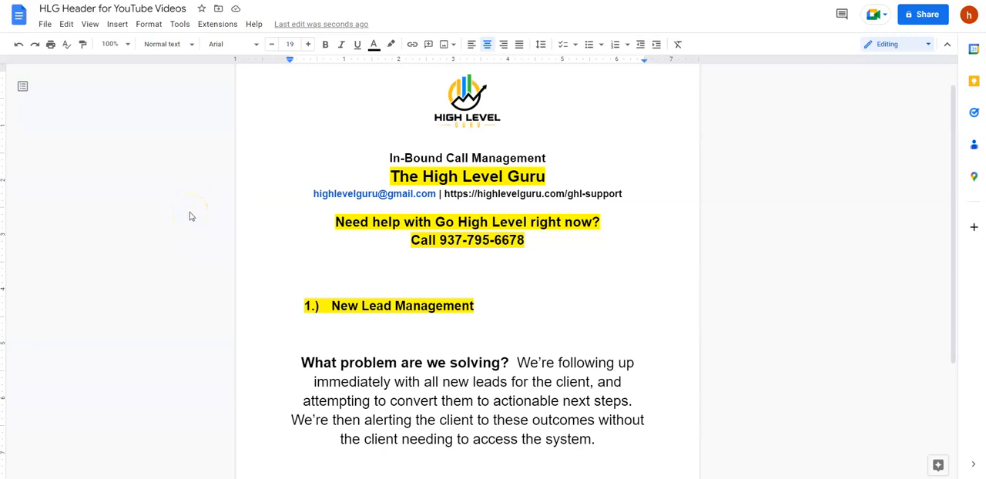
scroll(191, 218, "down", 2)
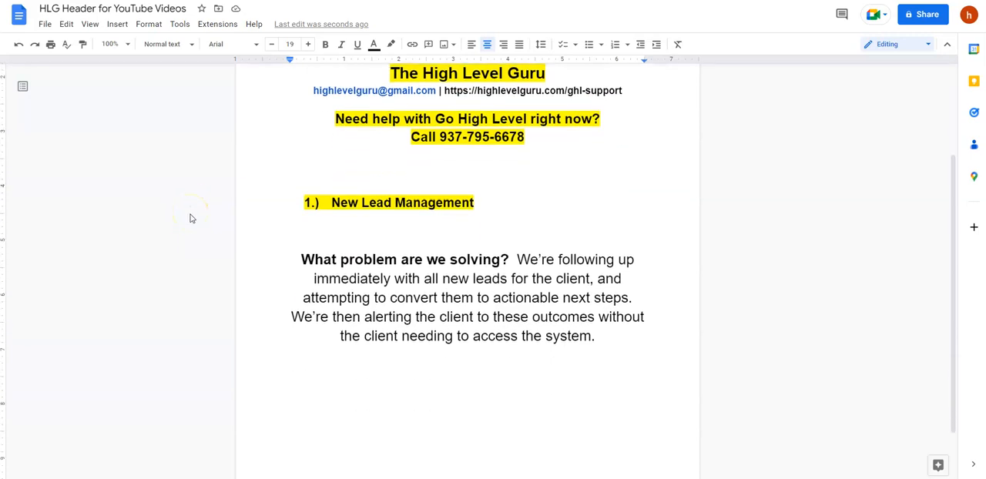
scroll(191, 218, "up", 1)
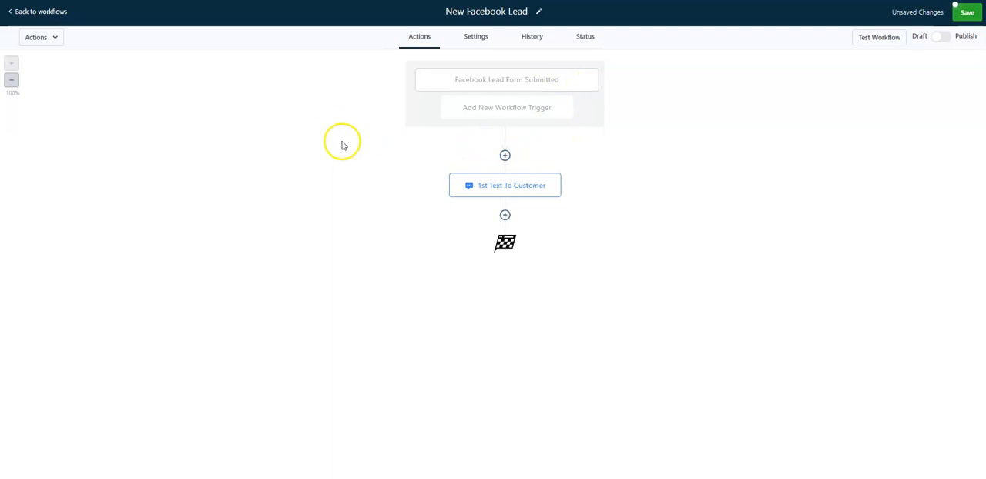
Open the 1st Text To Customer action and add the reply option "1. - YES, book service call now" below the message's question
double_click(521, 194)
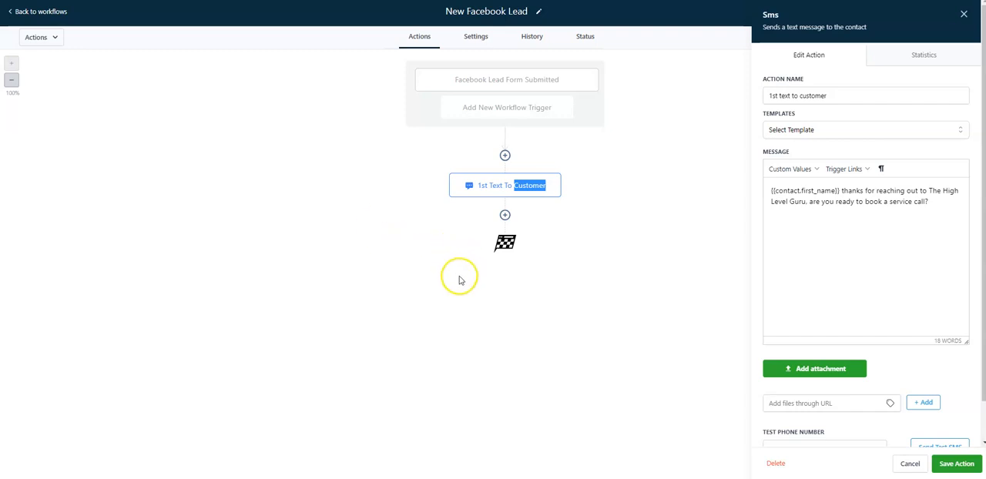
left_click(797, 217)
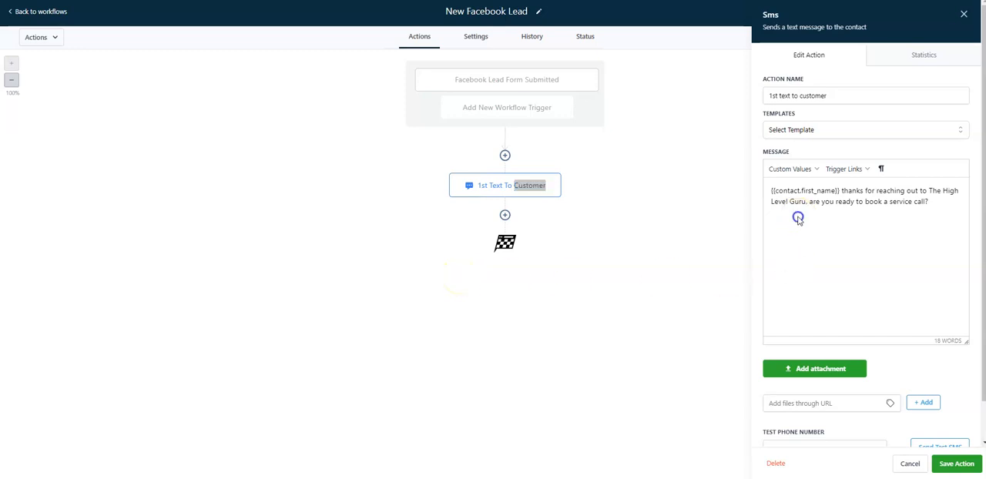
left_click(938, 203)
key("Return")
type(". - YES. book service call now")
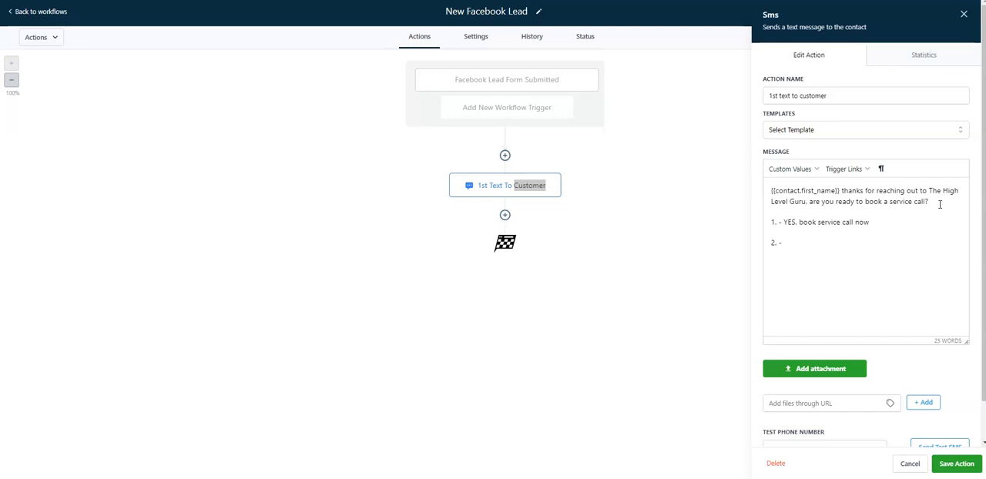
Reformat the reply option numbers in the message without periods, as "1 -" and "2 -"
key("BackSpace")
key("BackSpace")
key("BackSpace")
key("BackSpace")
type("- N")
key("BackSpace")
key("BackSpace")
key("BackSpace")
type("-")
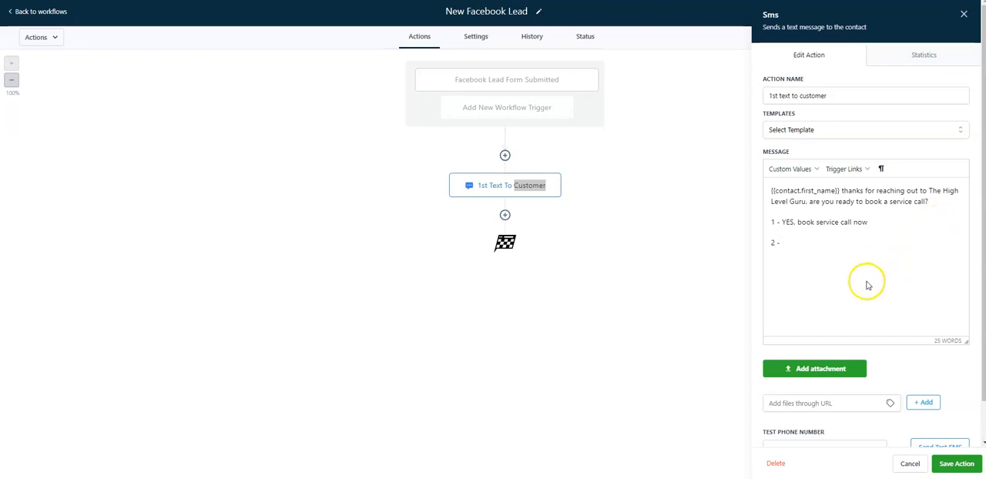
Complete the second reply option as "YES, book service call for next week"
type("YES. book service call for next")
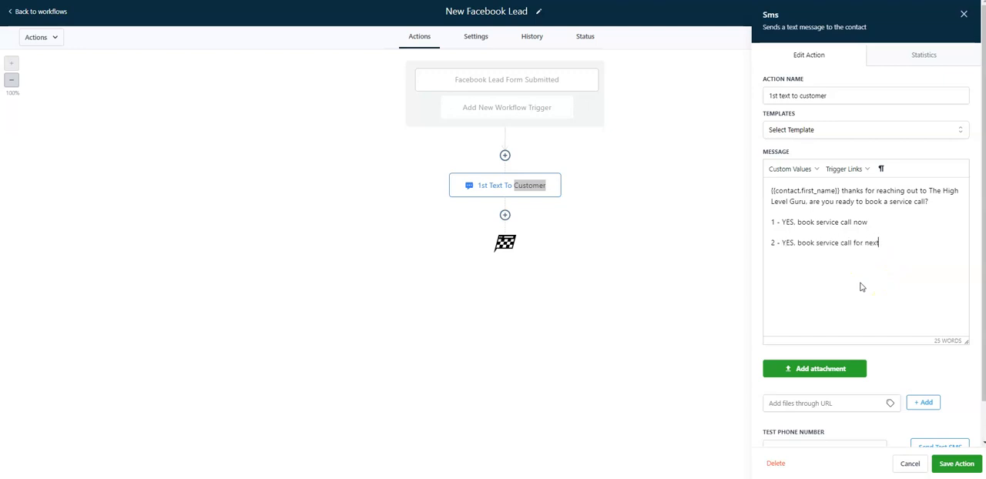
type(" week")
type("3")
type(" - NO. ")
type("I'm")
Add a third reply option reading "3 - NO, I'm just looking for more information"
key("BackSpace")
key("BackSpace")
type("'m just looing fo")
key("BackSpace")
key("BackSpace")
key("BackSpace")
key("BackSpace")
key("BackSpace")
key("BackSpace")
type("king for more information")
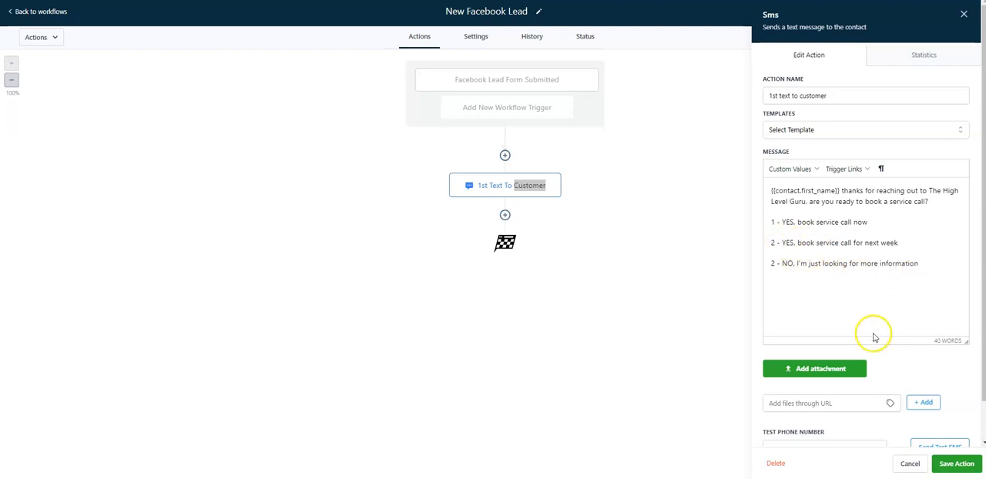
left_click(773, 262)
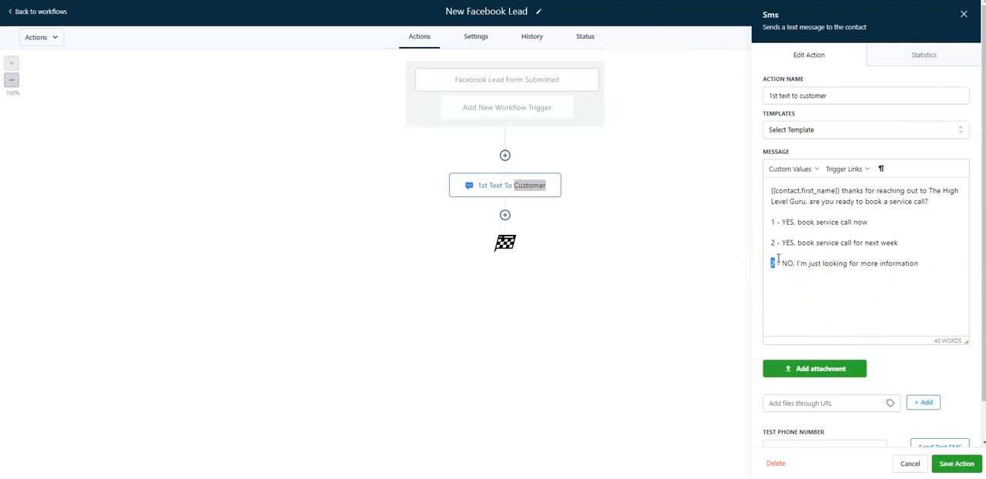
Insert the line "please respond only 1-3" between the message's question and the reply options
left_click(953, 200)
key("Return")
type("please respond 1")
key("Left")
type("on")
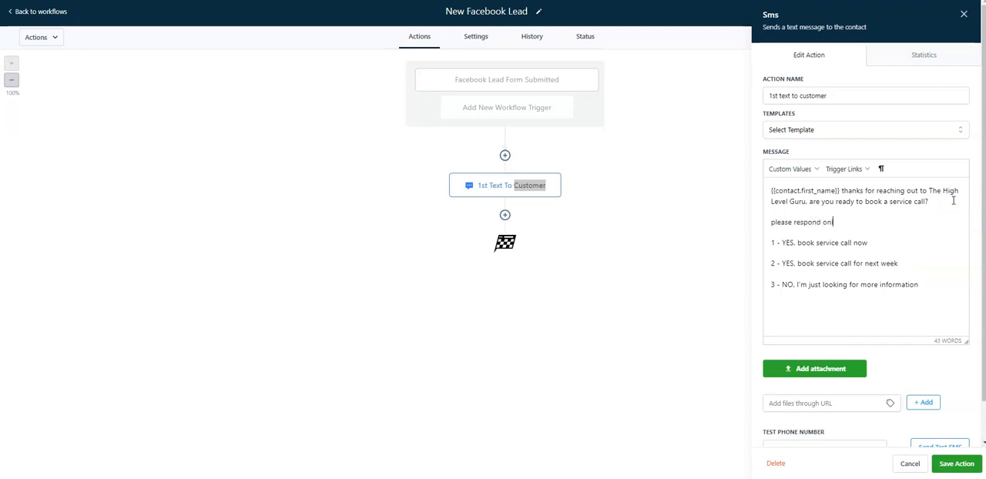
type("ly 1-3")
key("Return")
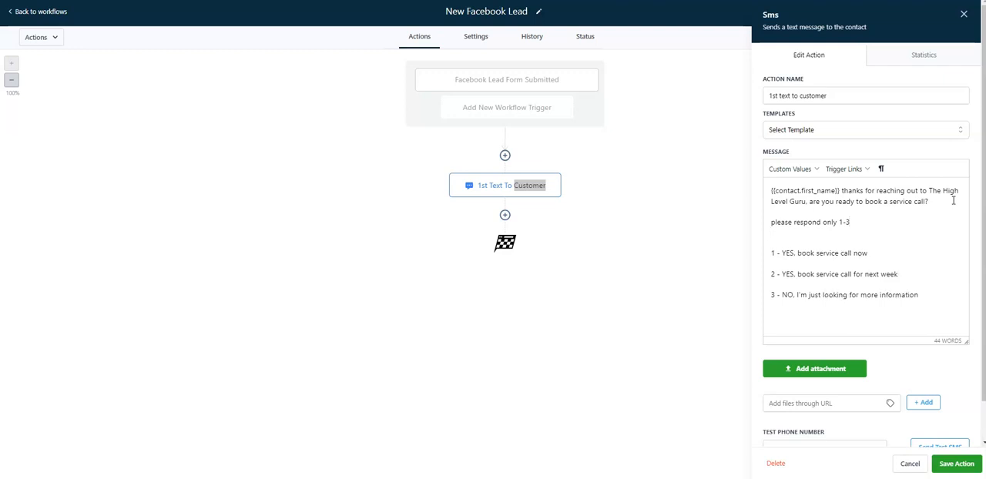
Move the "please respond only 1-3" line below the three reply options and save the text action
left_click_drag(850, 222, 768, 220)
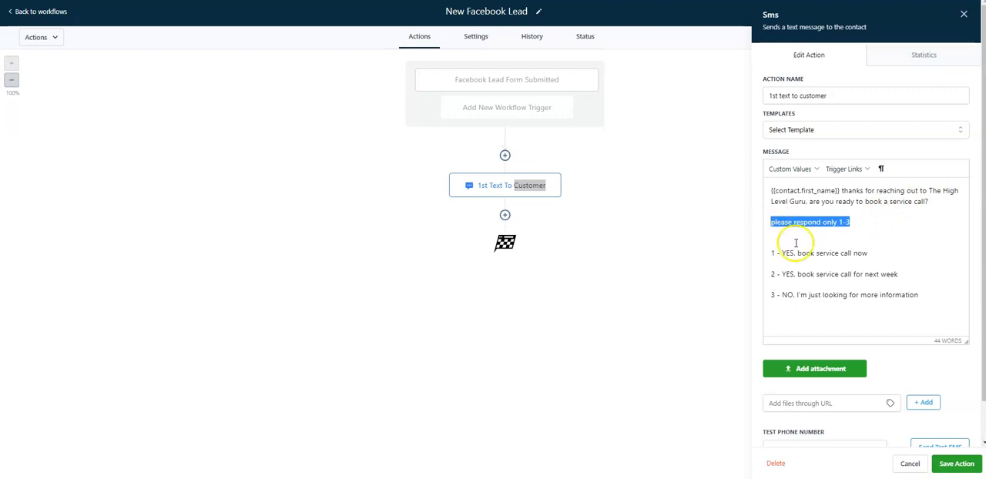
left_click_drag(849, 223, 753, 220)
key("ctrl+c")
key("BackSpace")
key("Delete")
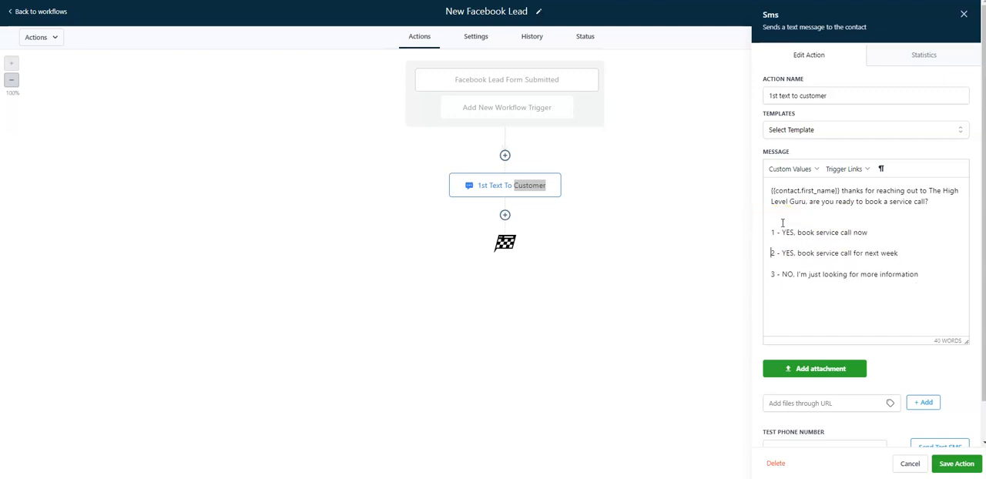
key("Return")
key("ctrl+v")
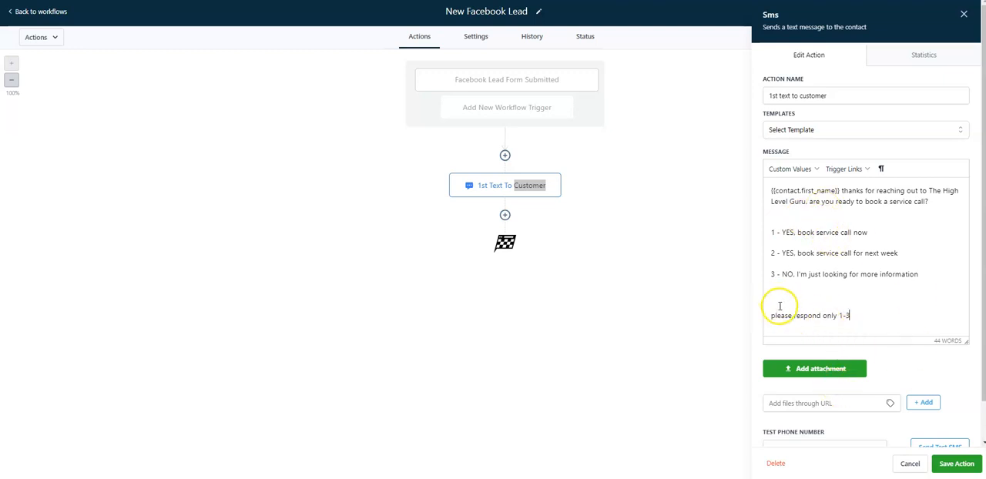
left_click(956, 464)
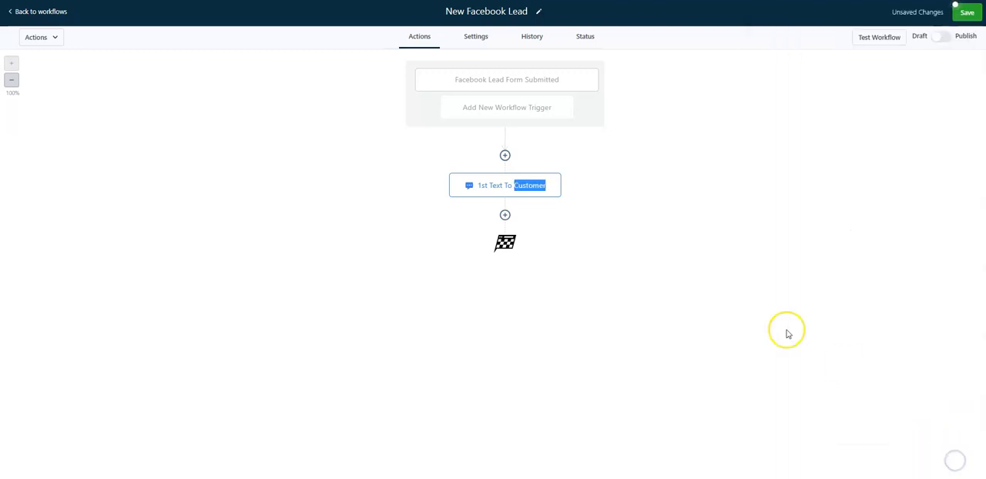
Add a Wait action directly after the 1st Text To Customer action
left_click(504, 216)
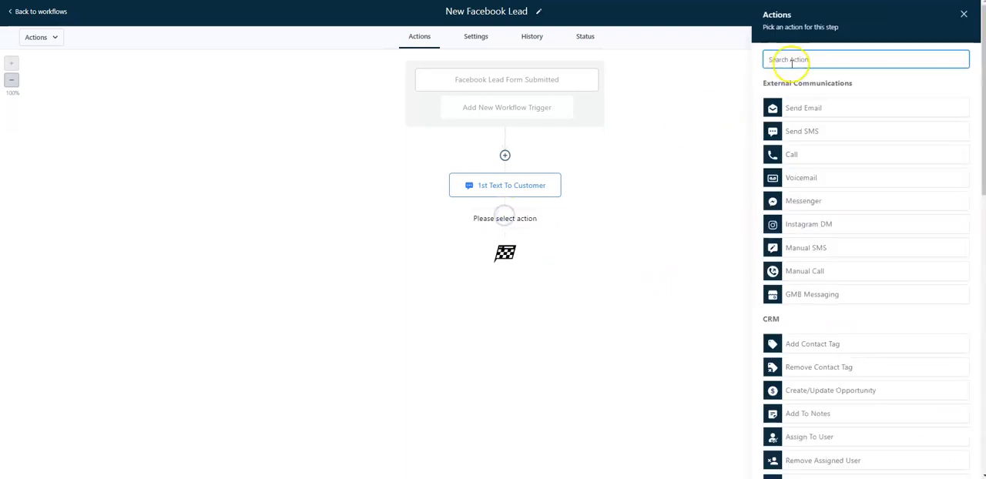
type("wait")
left_click(793, 100)
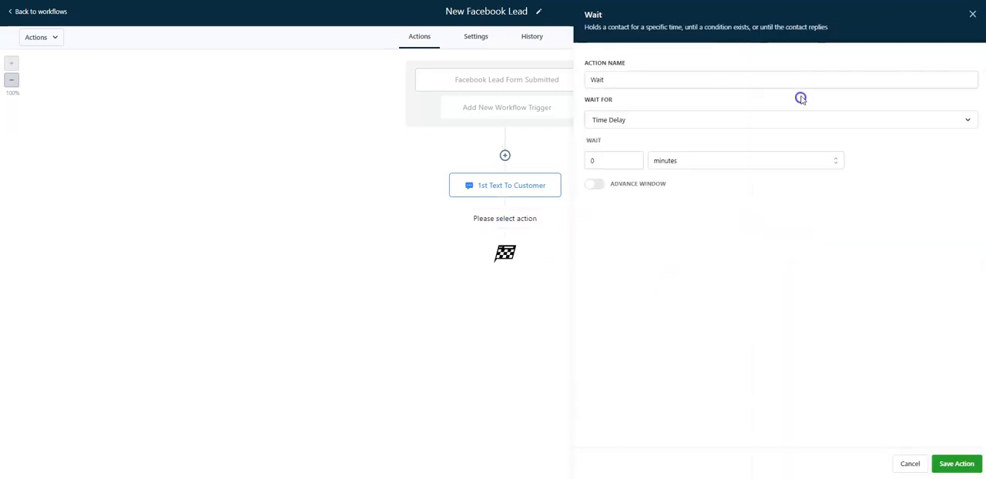
Set the Wait action to wait for a Contact Reply to the "1st text to customer" step
left_click(616, 123)
scroll(678, 223, "down", 3)
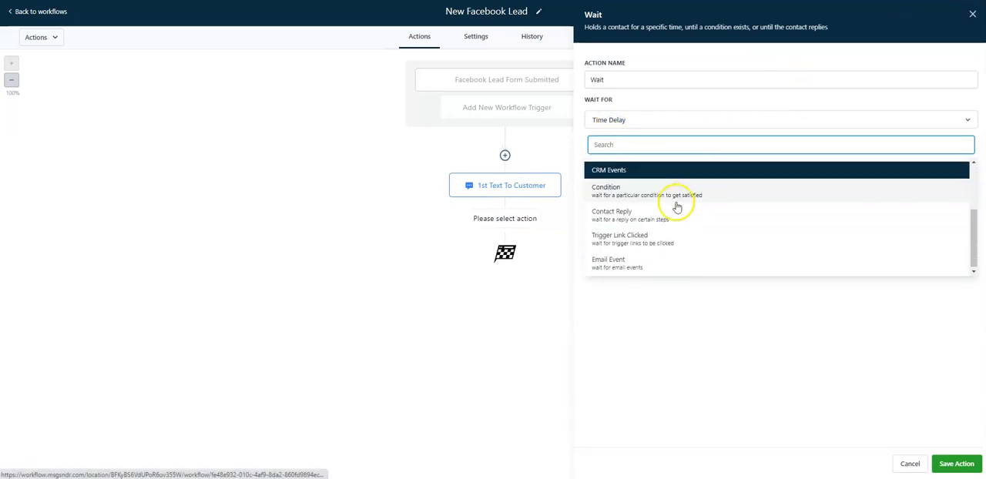
left_click(654, 214)
left_click(616, 159)
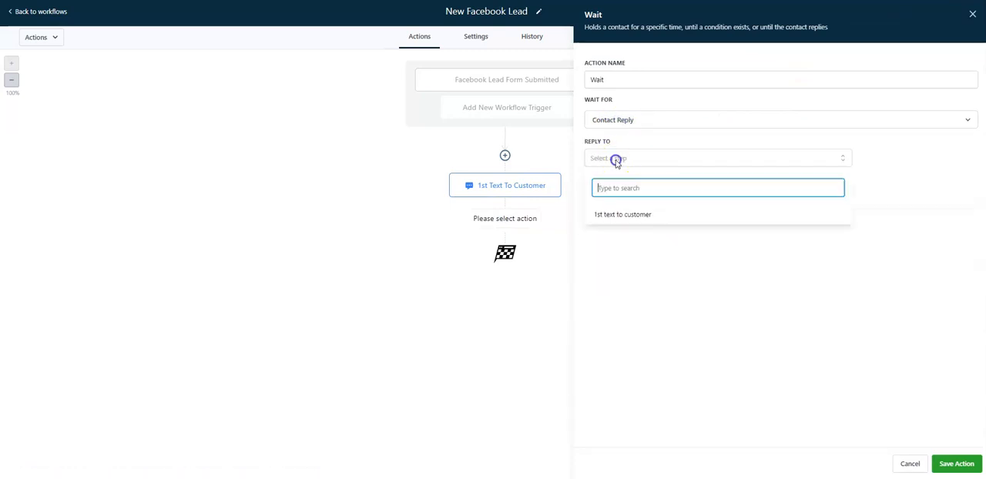
left_click(622, 214)
left_click(648, 280)
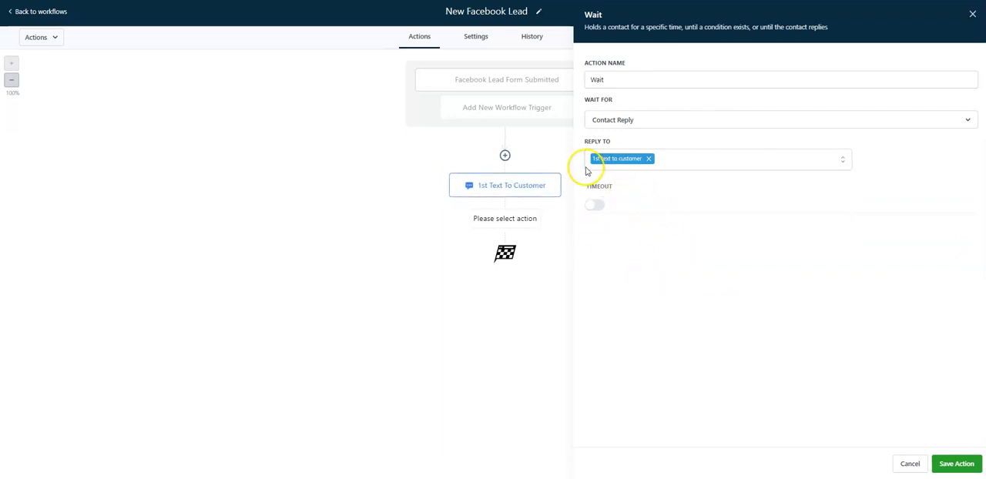
Name the Wait action "Wait for reply ONLY" and save it
left_click(636, 83)
double_click(636, 83)
type("Wati")
key("BackSpace")
type("it for reply ONLY")
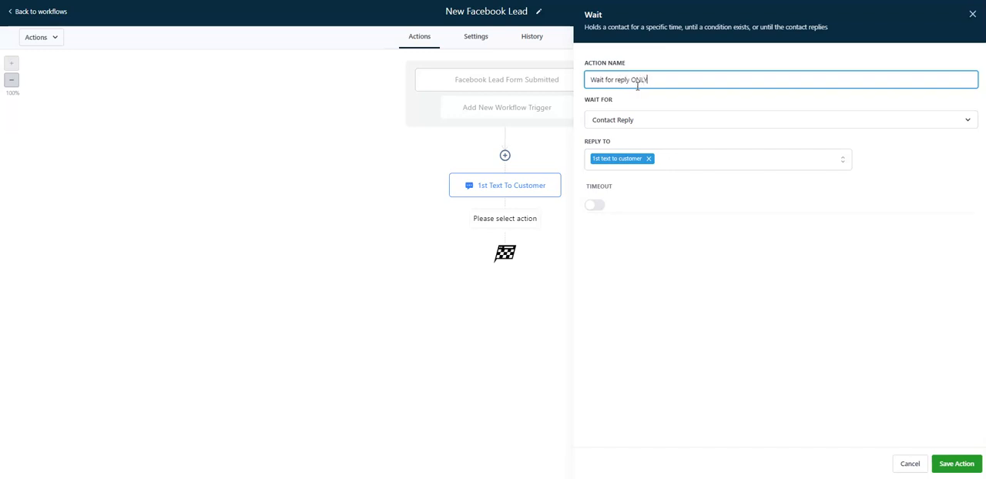
left_click(963, 465)
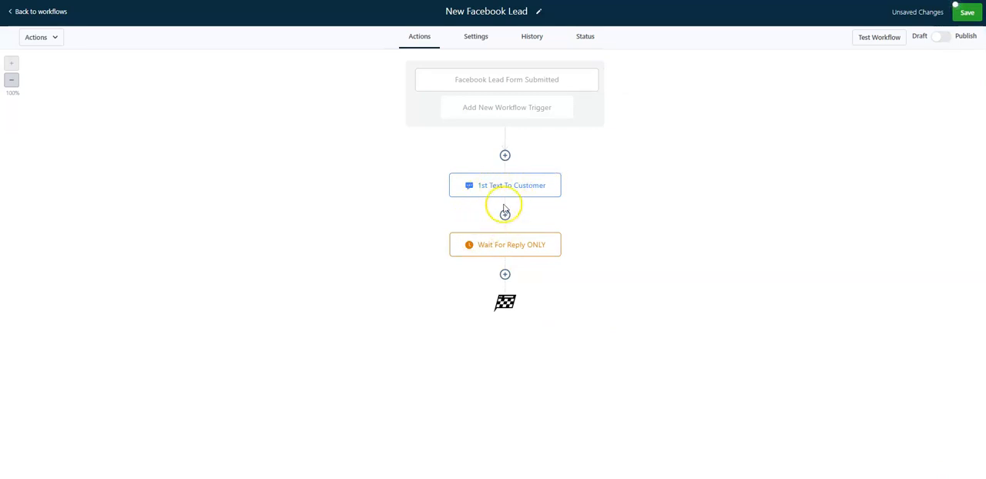
Rename the text message action "TEXT: 1st text to customer" and save it
left_click(500, 187)
left_click(768, 96)
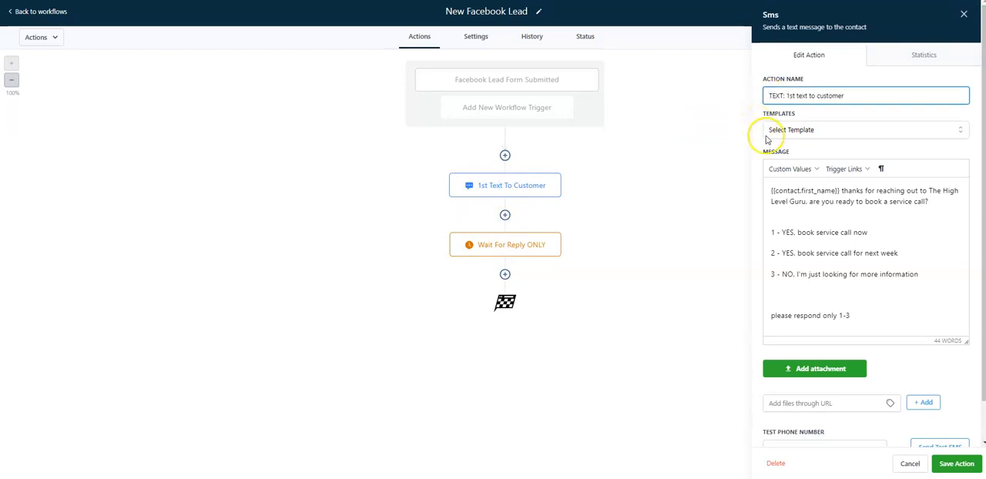
left_click(957, 463)
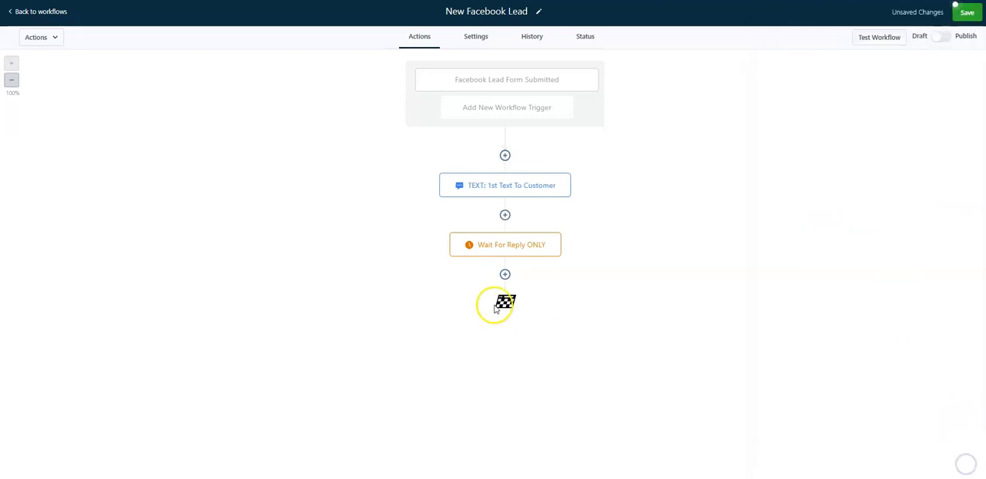
Rename the wait action "Wait: for reply ONLY" and save it
left_click(494, 247)
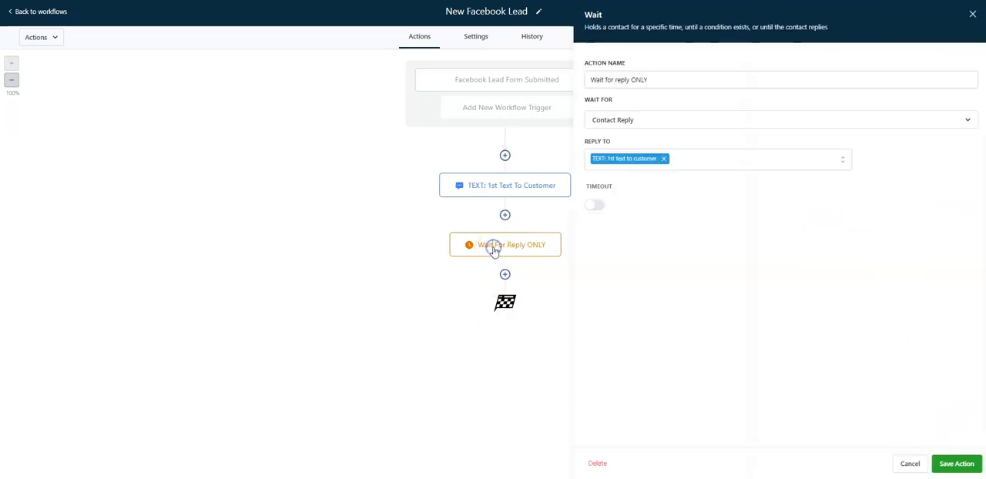
left_click(604, 80)
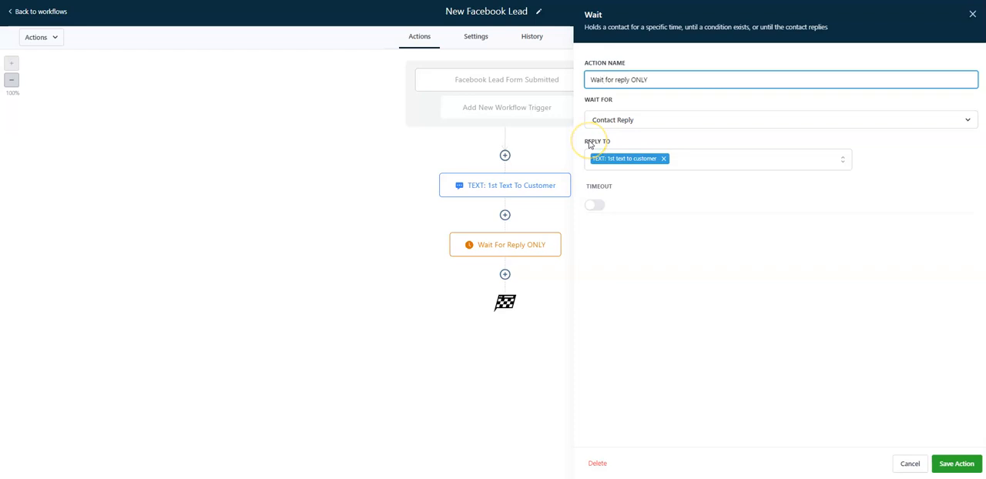
type(":")
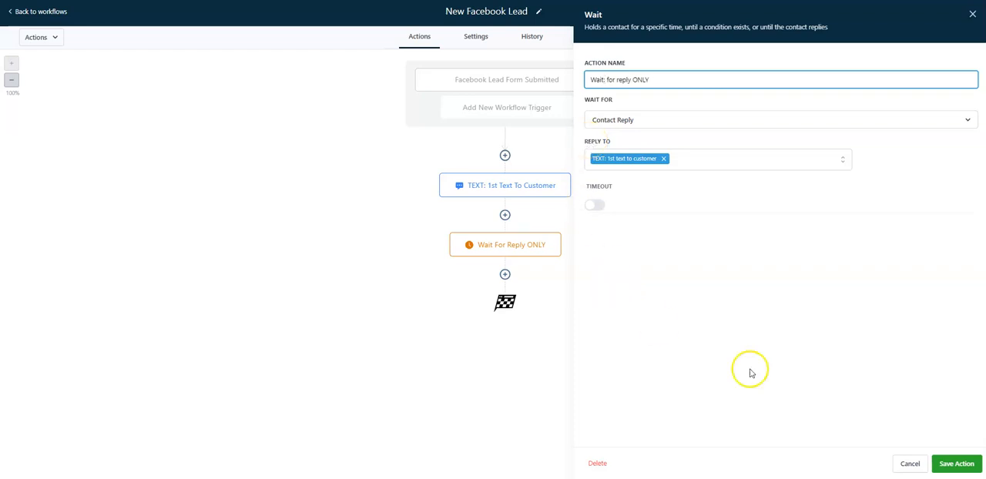
left_click(957, 463)
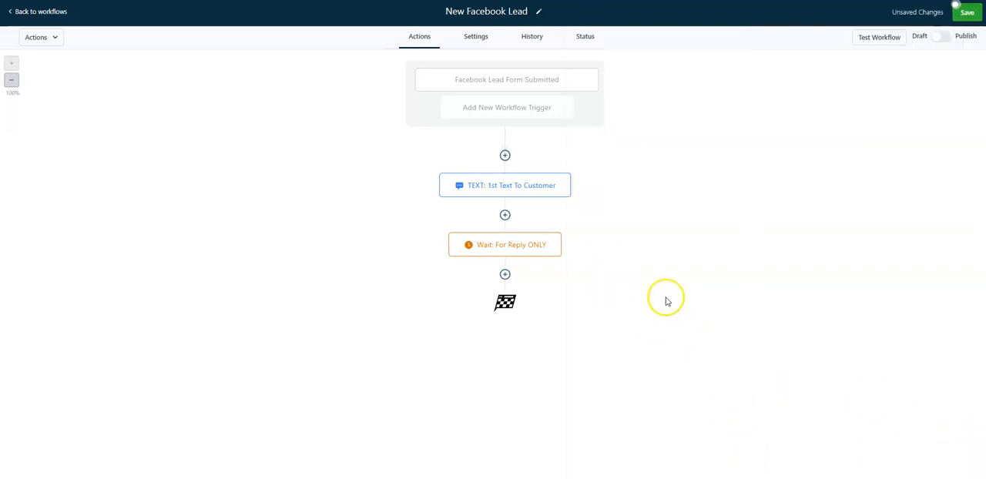
Add an if condition action after the wait for reply step
left_click(502, 275)
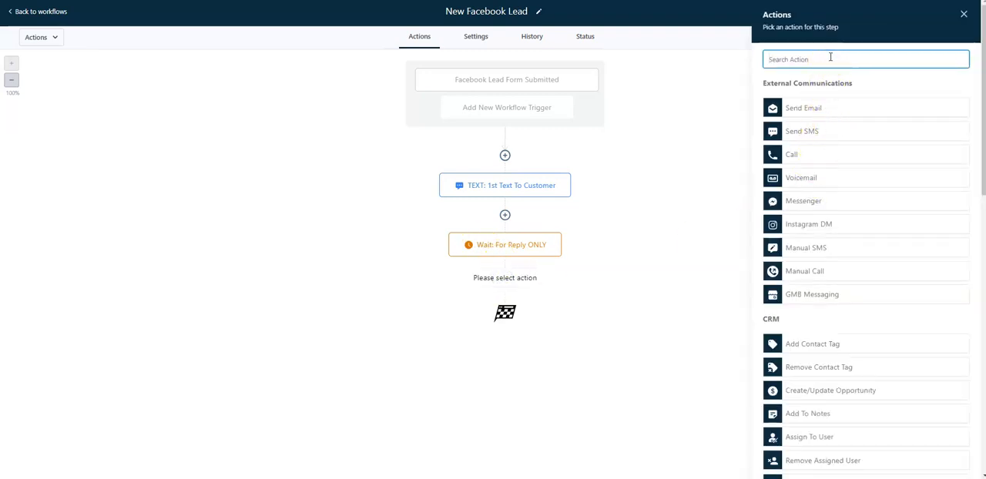
type("if")
left_click(823, 123)
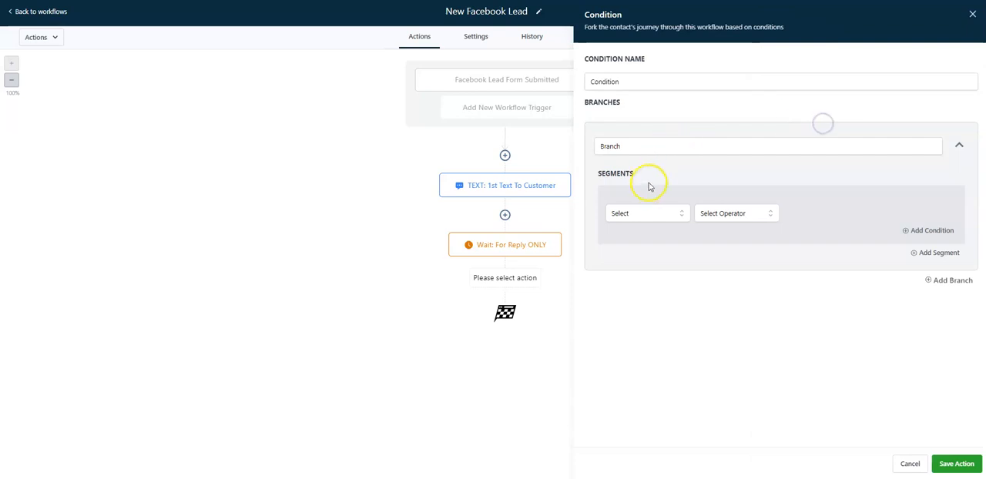
Set the condition's branch to Contact replied with Yes, name the condition "Did they reply?" and save it
left_click(653, 212)
left_click(651, 249)
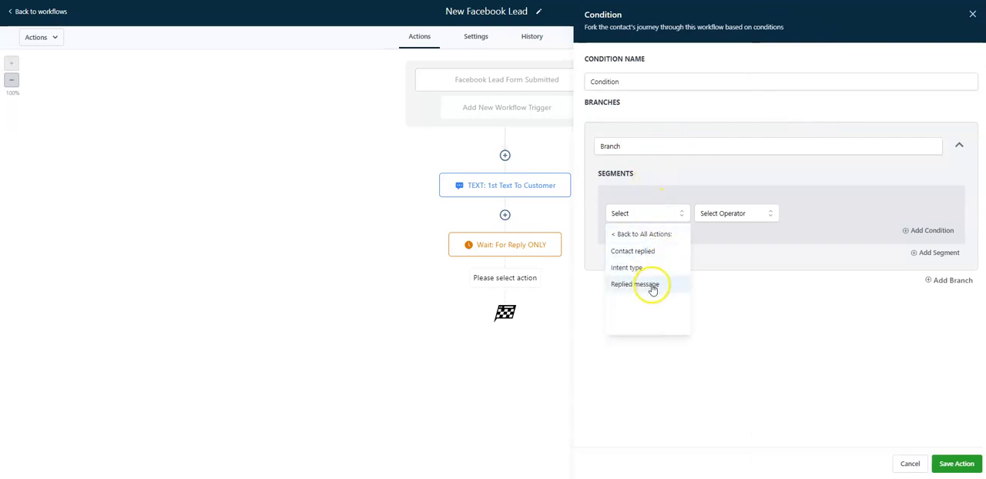
left_click(652, 251)
left_click(709, 214)
left_click(717, 269)
double_click(639, 77)
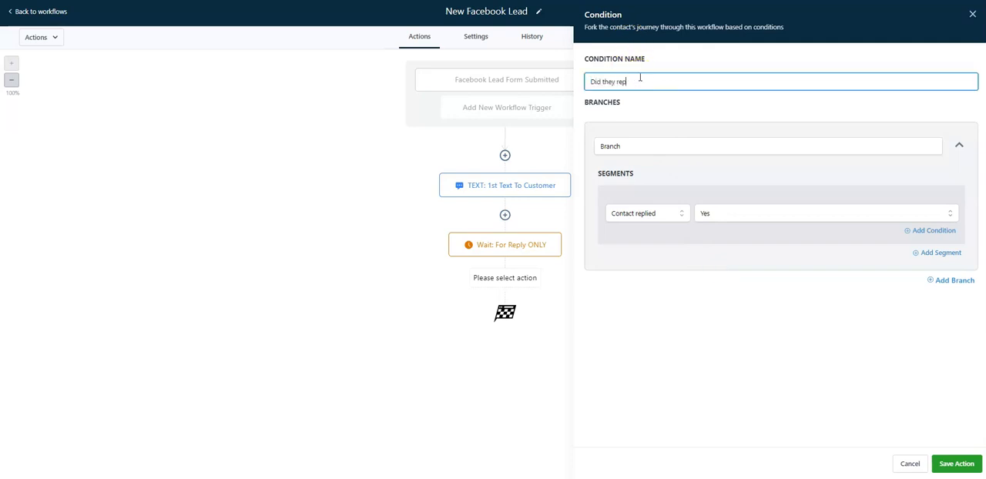
left_click(957, 464)
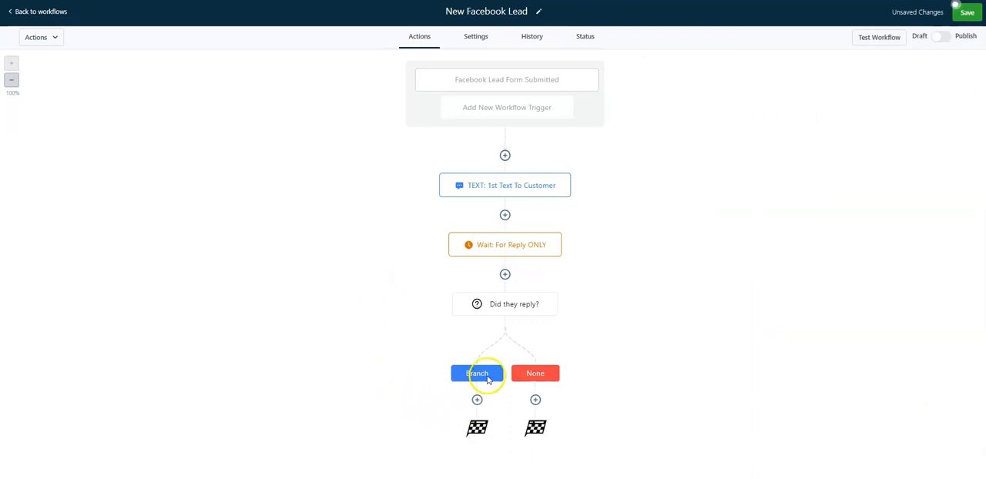
left_click(505, 305)
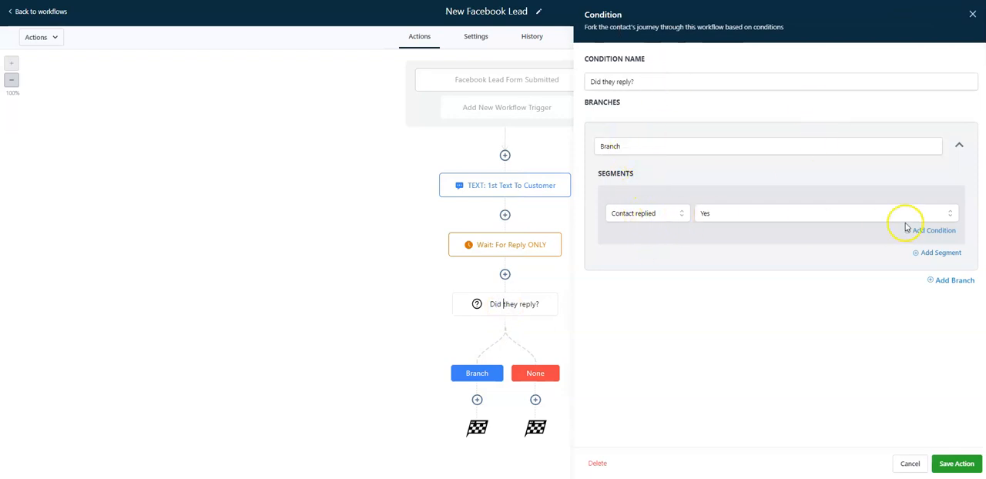
left_click(931, 232)
left_click(613, 296)
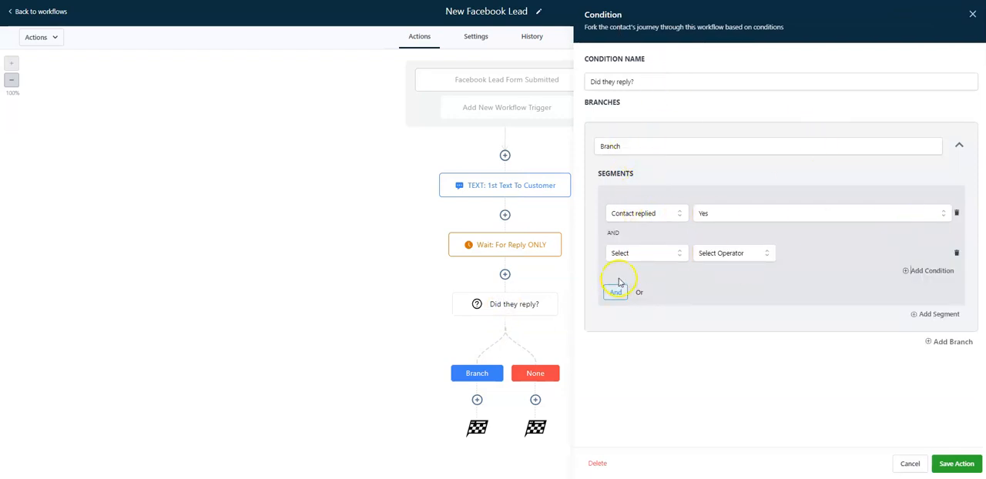
left_click(956, 254)
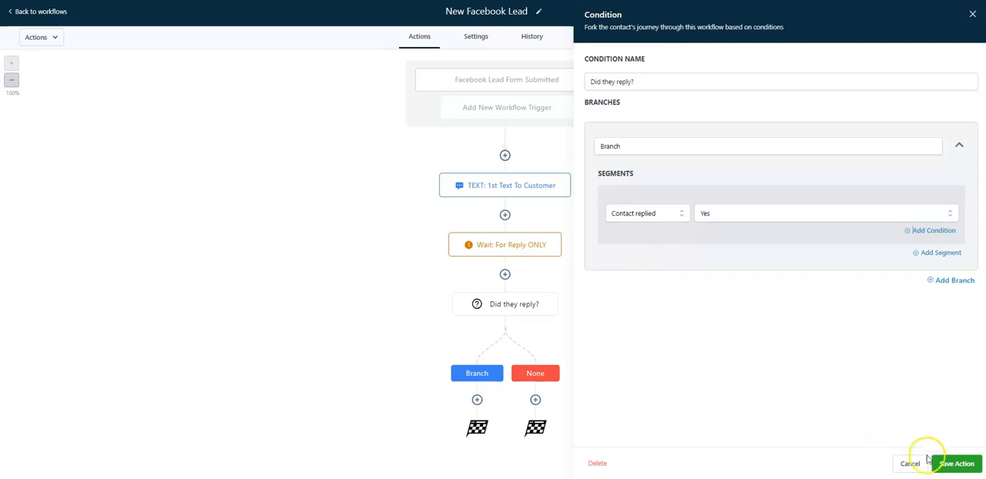
Save the "Did they reply?" condition, reopening it to check its settings and saving it again
left_click(953, 462)
left_click(486, 305)
left_click(955, 462)
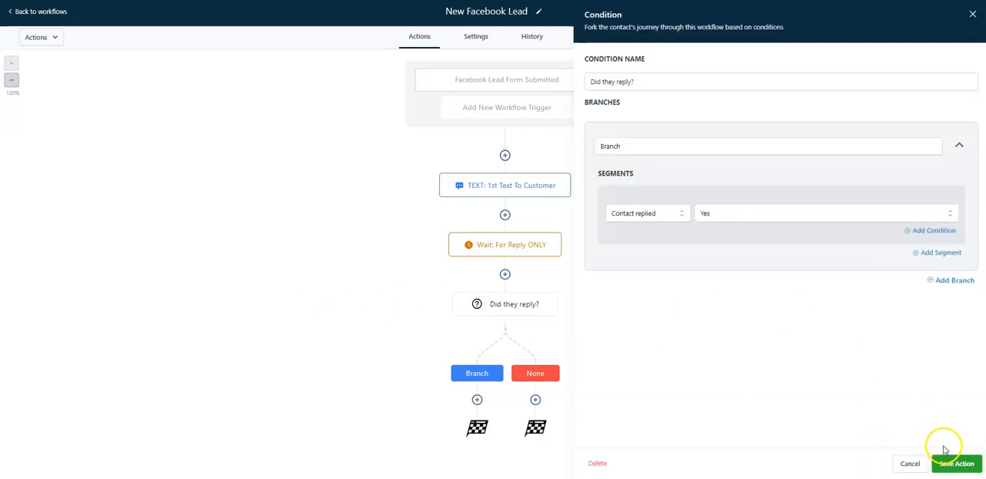
Add an If / Else action under the Branch path of the "Did they reply?" condition
left_click(477, 400)
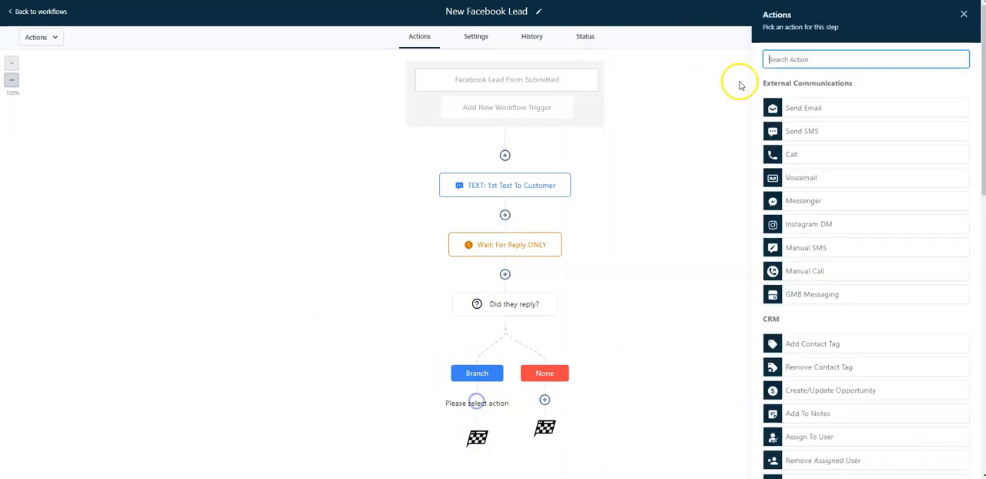
type("if")
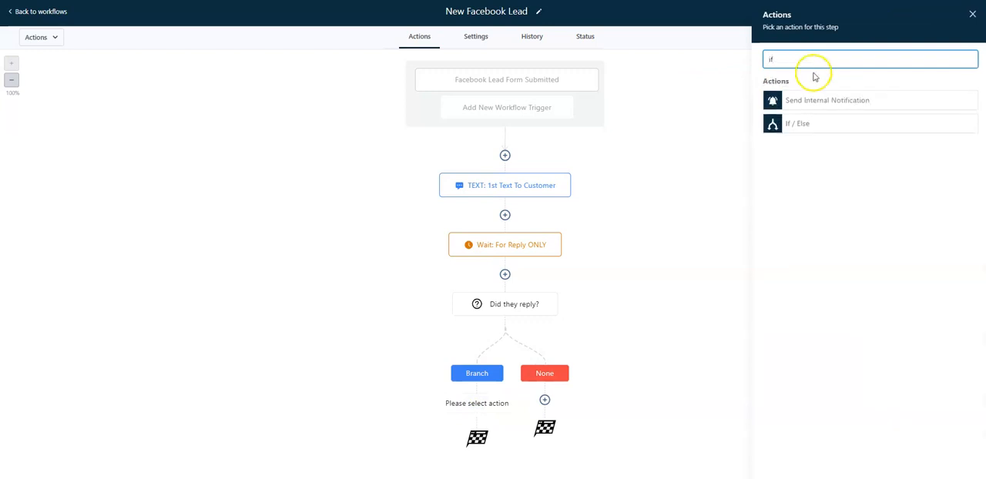
left_click(790, 125)
Set the new condition's branch to Replied message Is 1 and name the condition "Did they reply 1 - 3 only ?"
left_click(676, 213)
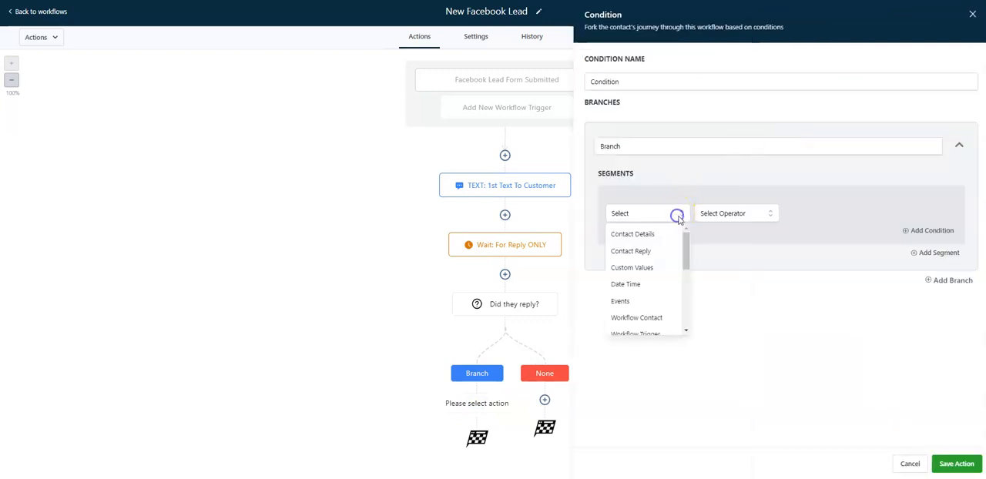
left_click(655, 253)
left_click(656, 285)
left_click(728, 214)
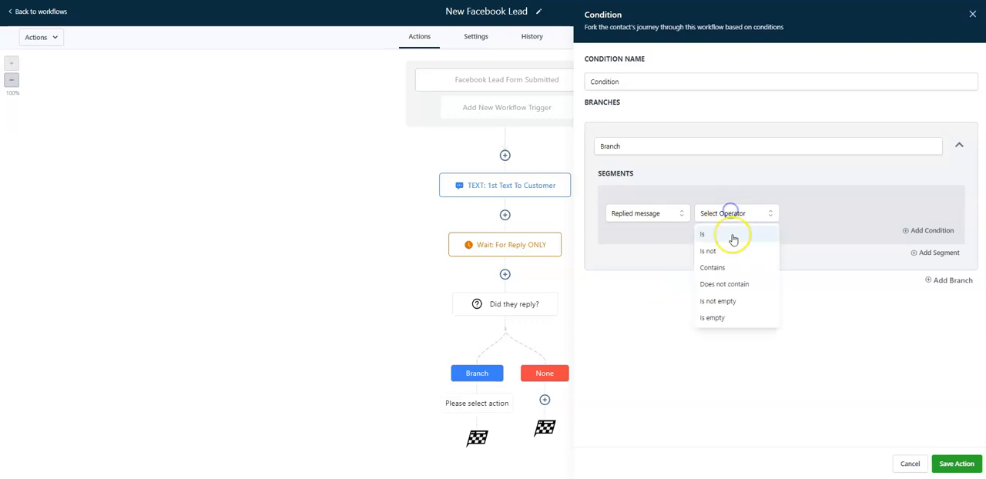
left_click(732, 234)
left_click(809, 214)
type("1")
double_click(638, 81)
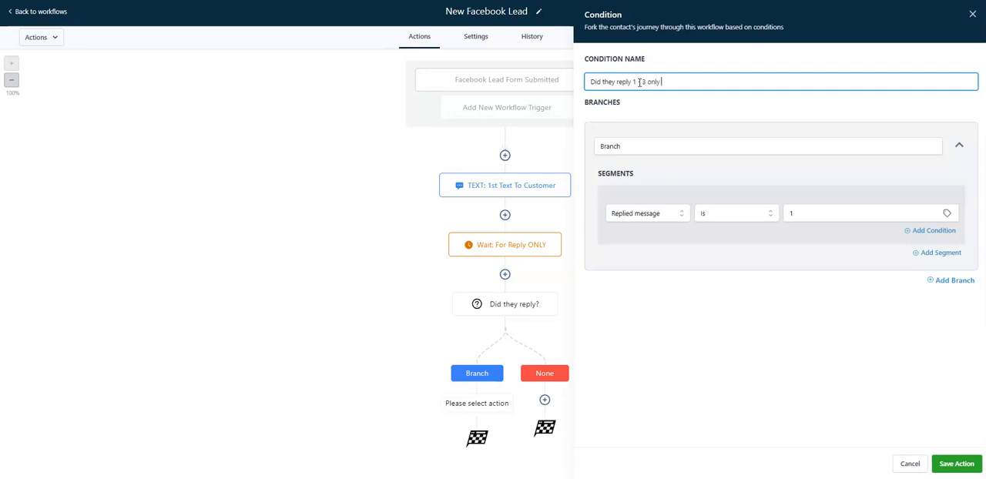
Add an Or condition to the branch segment with Replied message Is 2
left_click(929, 230)
left_click(640, 294)
left_click(639, 254)
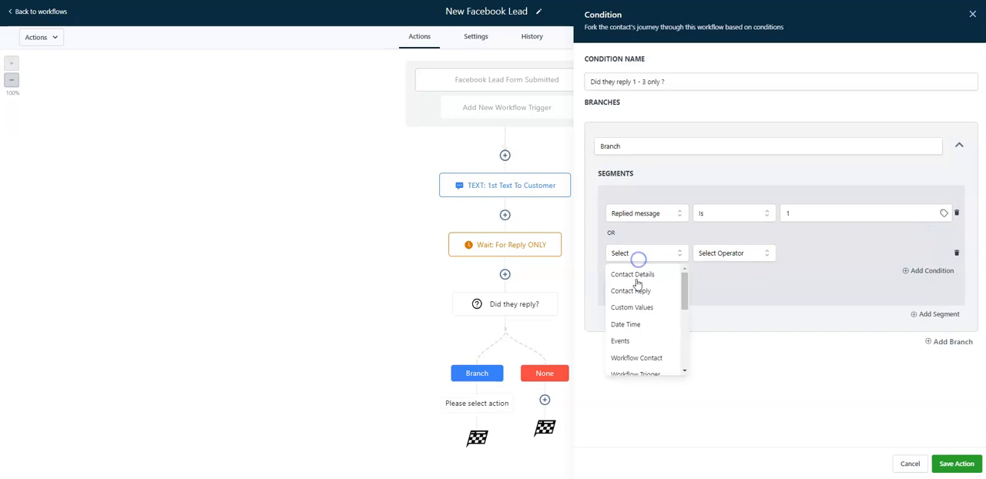
left_click(643, 290)
left_click(647, 324)
left_click(708, 254)
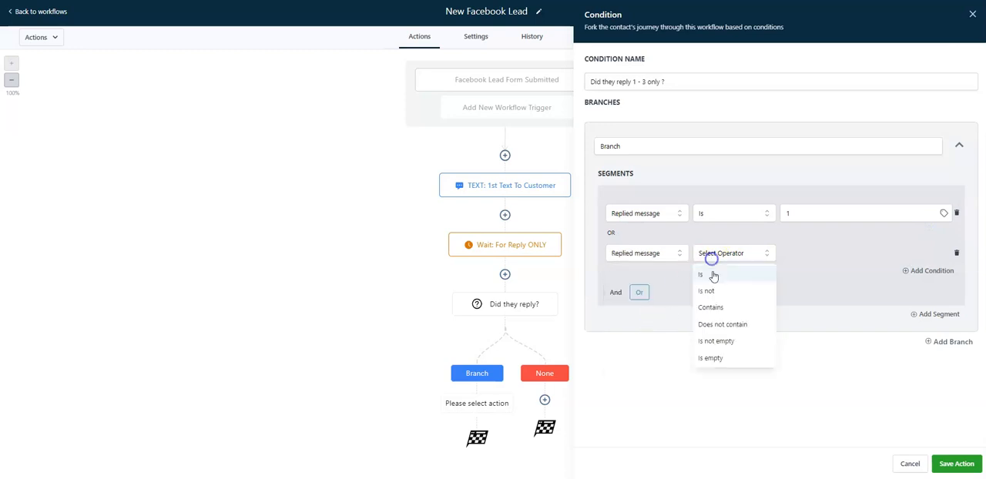
left_click(710, 272)
left_click(787, 253)
type("2")
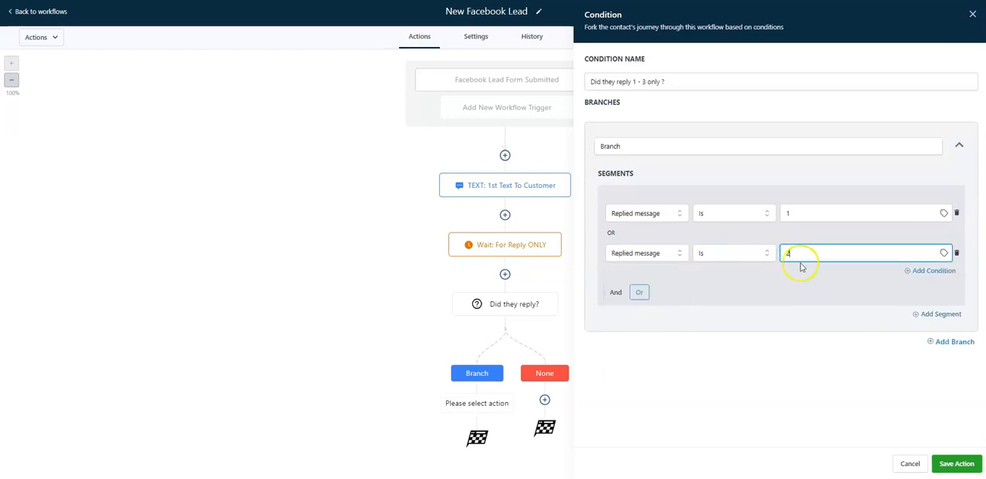
Add a third Or condition with Replied message Is 3 and save the condition action
left_click(933, 271)
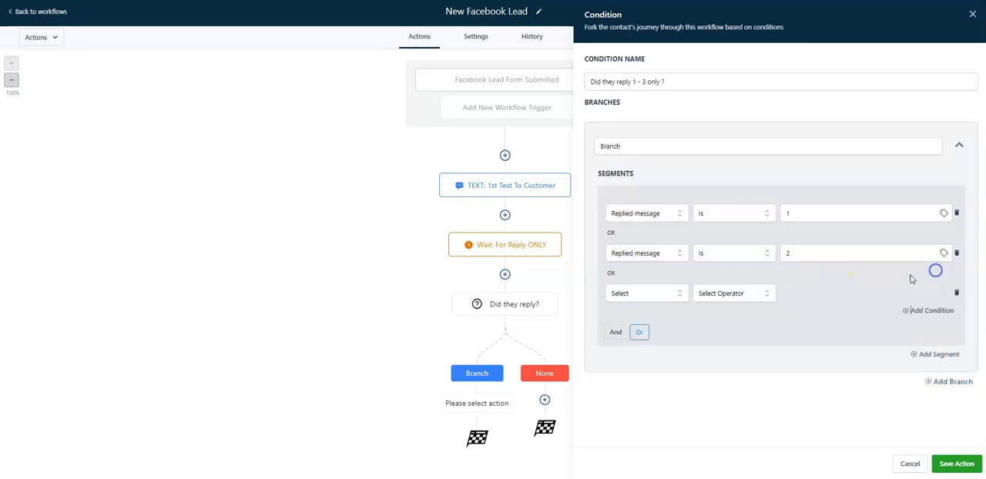
left_click(645, 295)
left_click(660, 337)
left_click(638, 363)
left_click(717, 293)
left_click(719, 314)
left_click(807, 289)
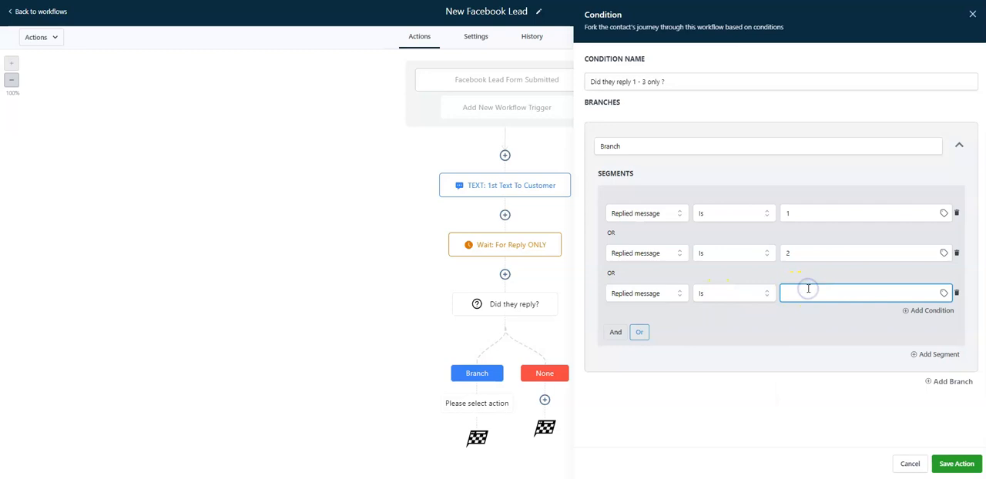
type("3")
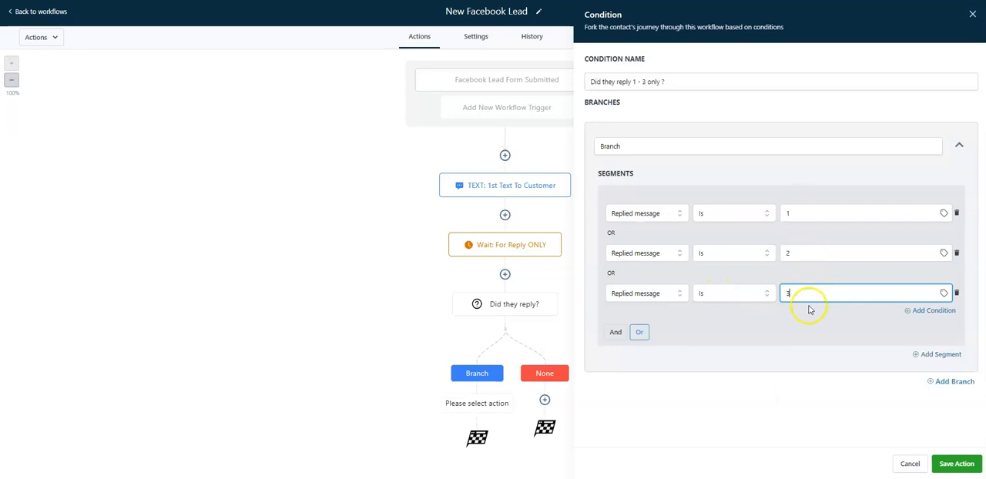
left_click(955, 463)
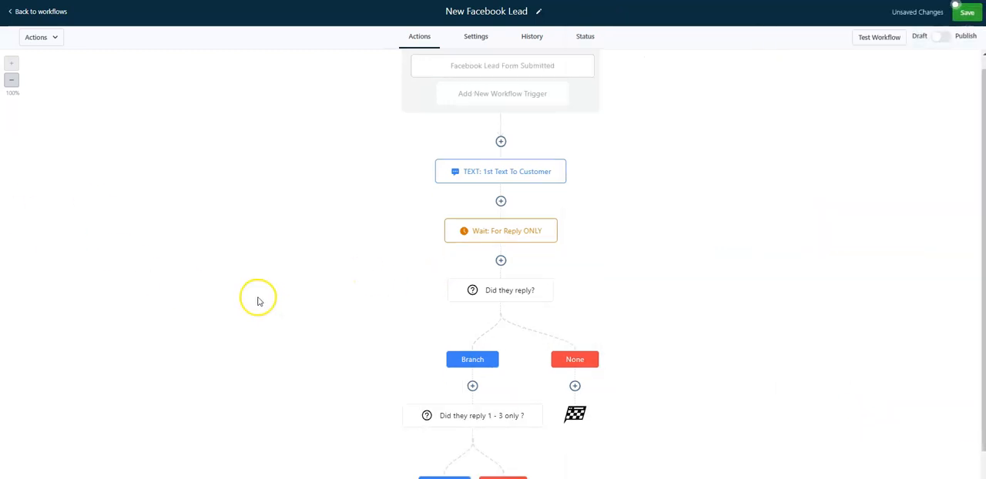
Add an SMS "Please respond 1 - 3 only" under the 1 - 3 condition's None path, named "Reminder to respond 1-3 only", and save it
scroll(259, 301, "down", 1)
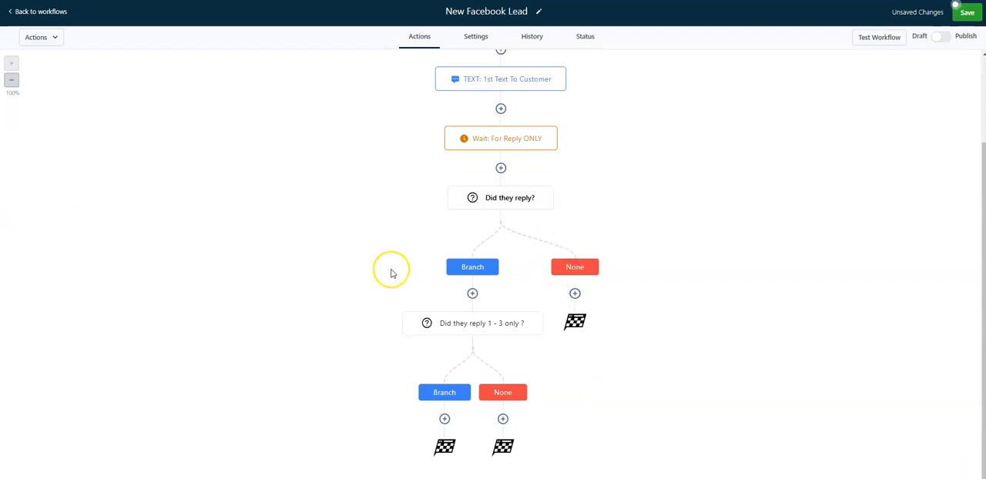
left_click(503, 418)
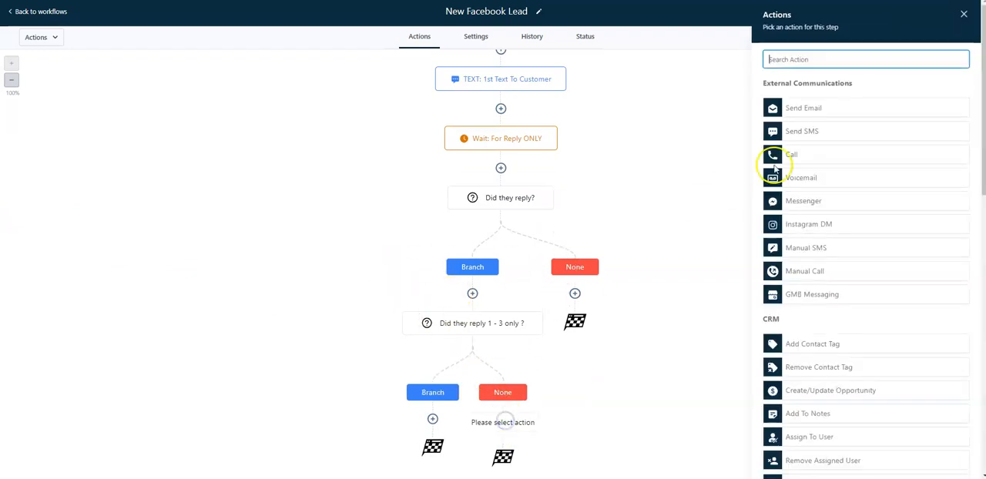
left_click(803, 131)
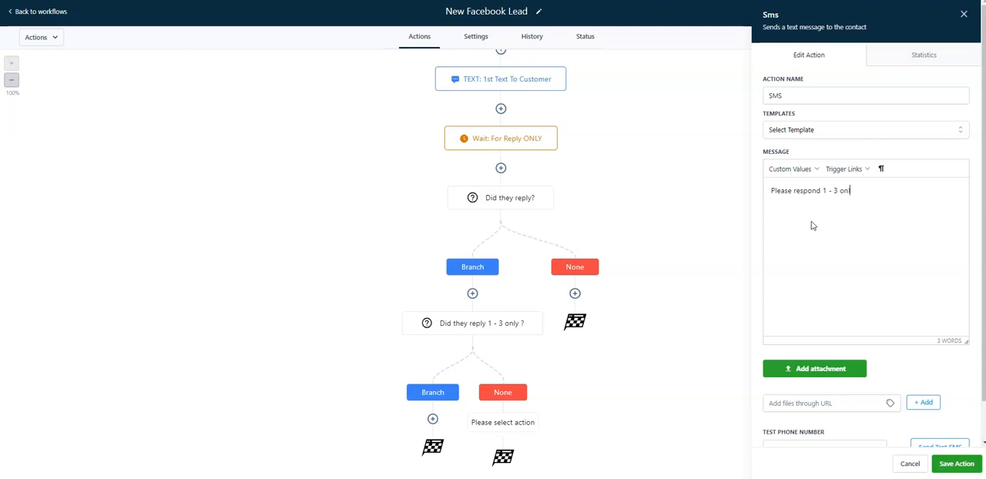
double_click(840, 94)
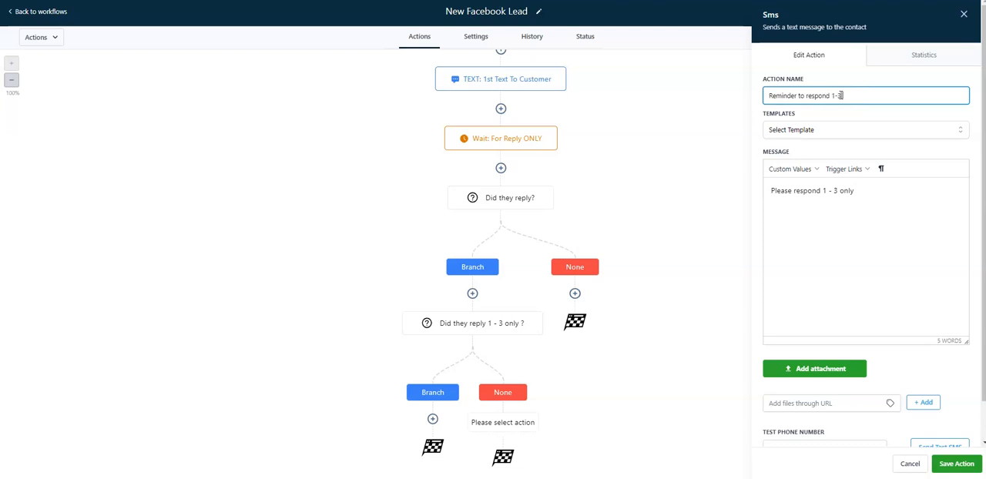
left_click(957, 464)
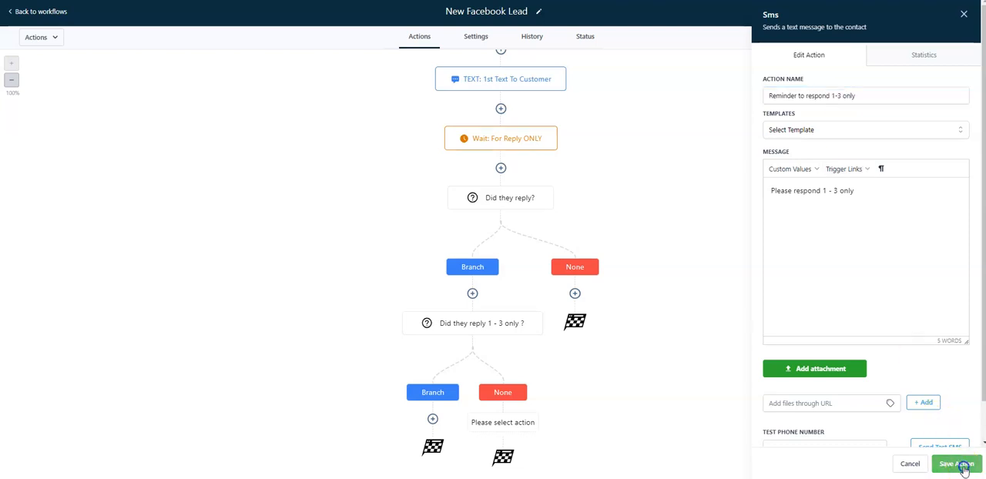
Add a Wait action after the "Reminder to respond 1-3 only" text
scroll(347, 312, "down", 1)
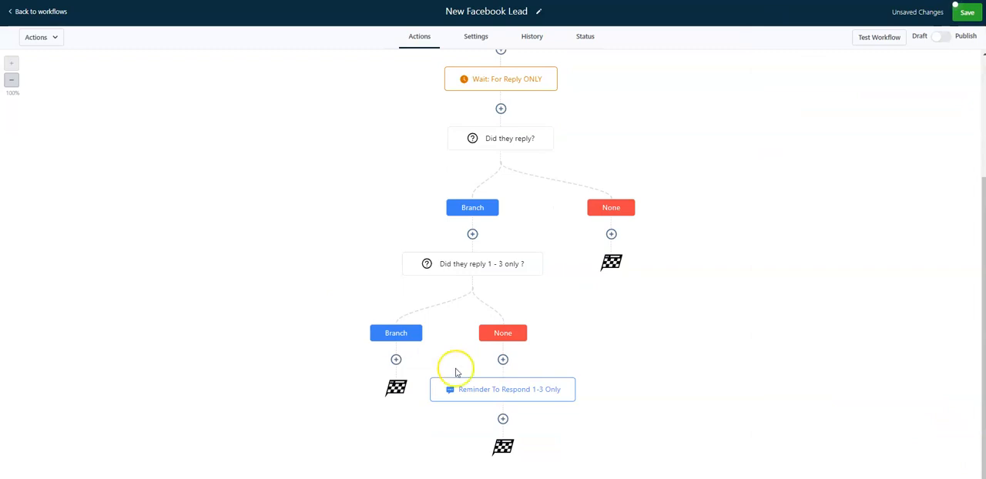
left_click(502, 418)
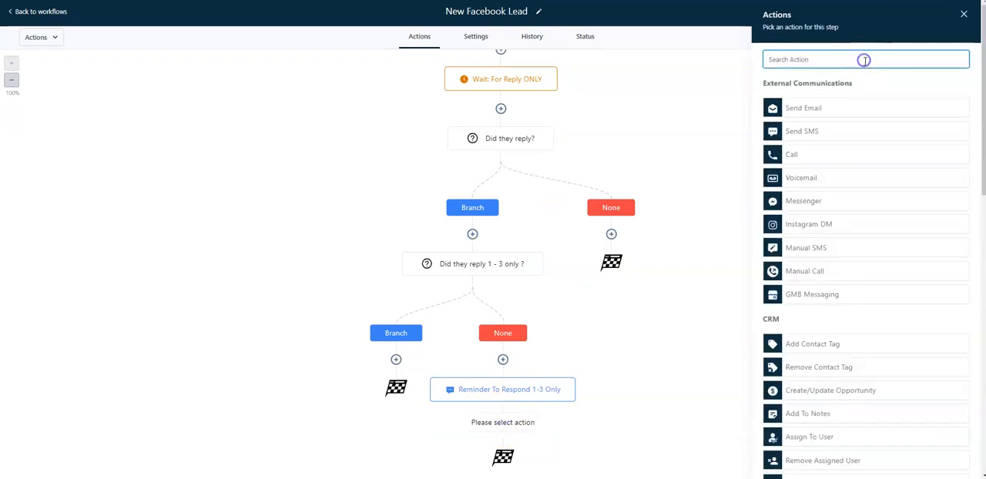
type("wait")
left_click(834, 101)
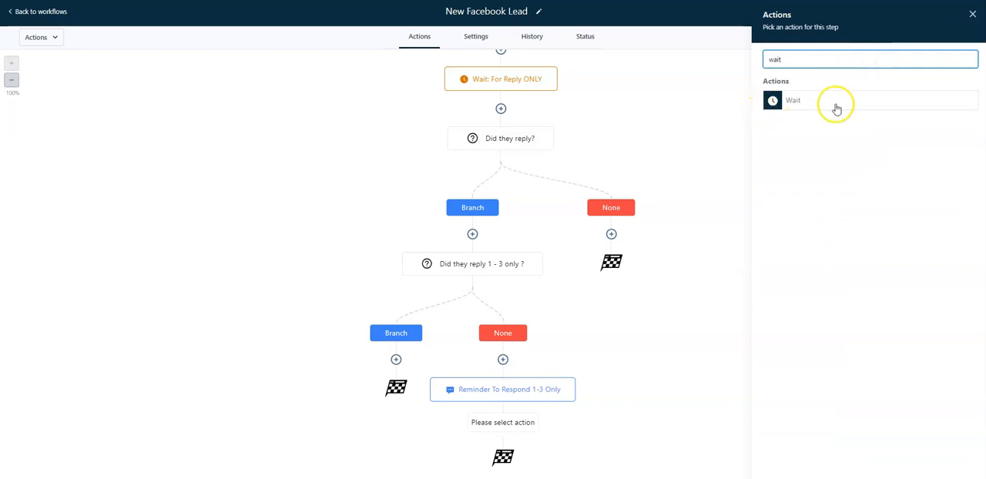
Make the wait hold for a Contact Reply to "Reminder to respond 1-3 only", name it "Wait for reply only" and save it
left_click(613, 122)
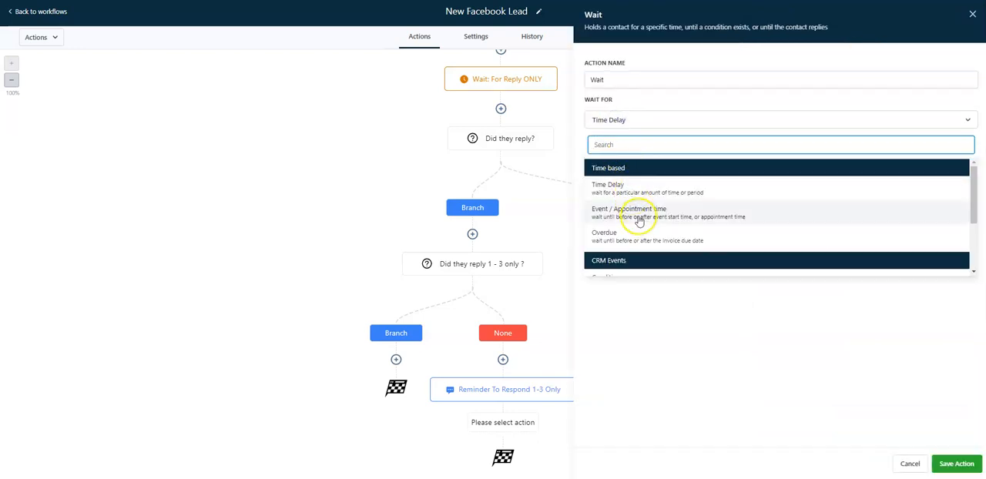
scroll(649, 220, "down", 2)
left_click(649, 253)
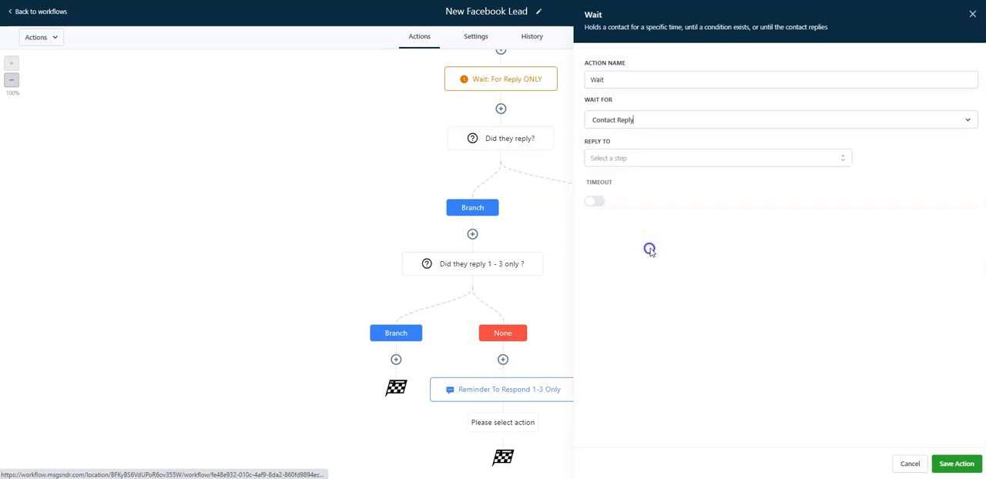
left_click(620, 157)
left_click(623, 221)
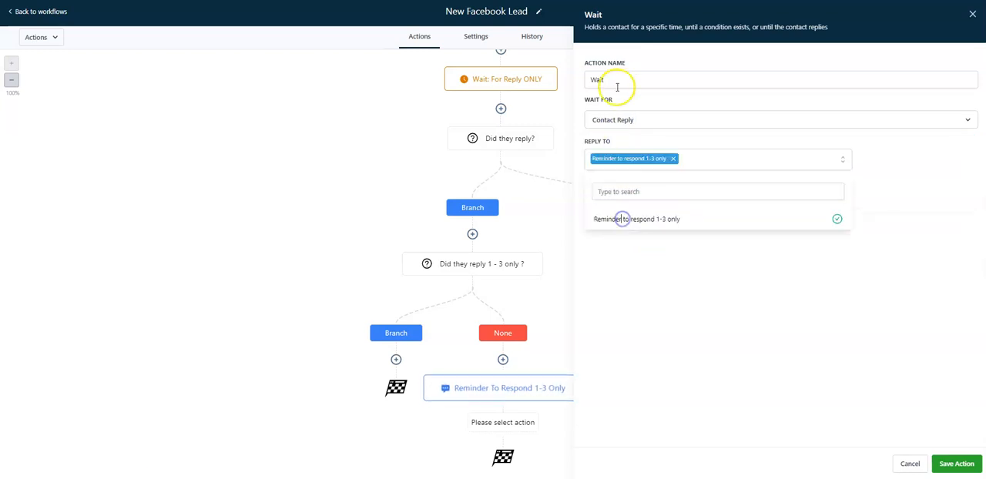
left_click(643, 79)
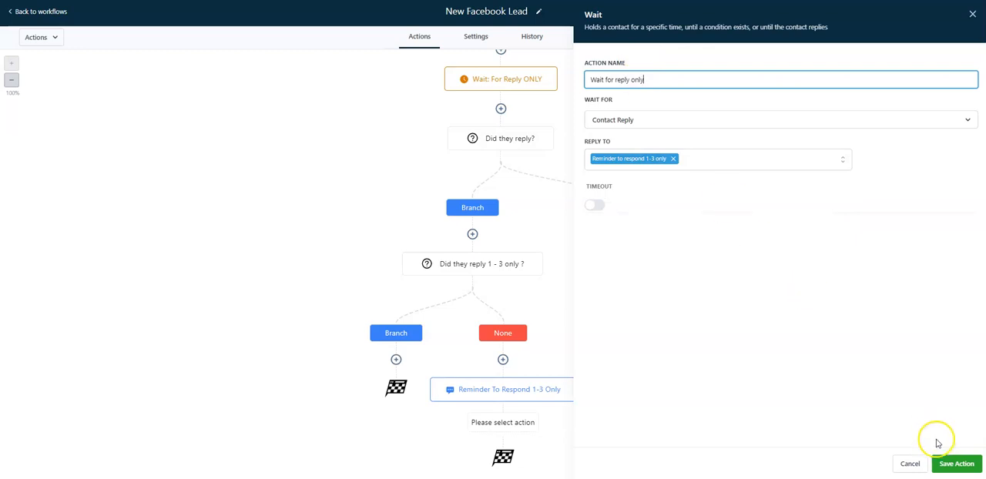
left_click(956, 463)
Add an If / Else action after the "Wait for reply only" step
scroll(493, 285, "down", 1)
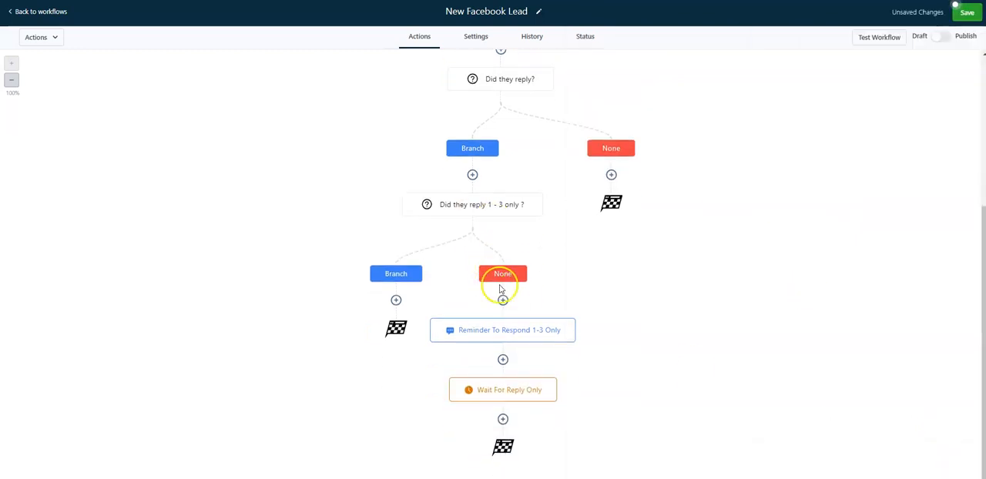
left_click(505, 420)
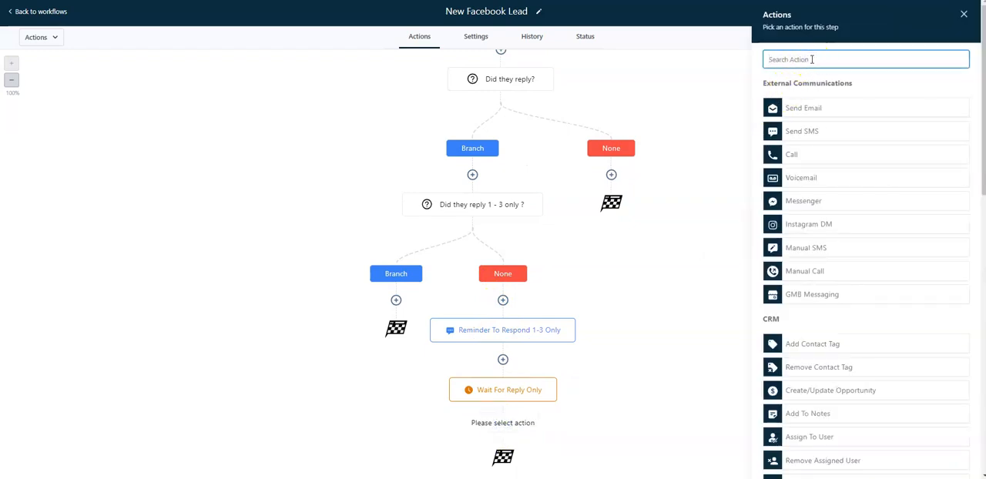
type("if")
left_click(829, 126)
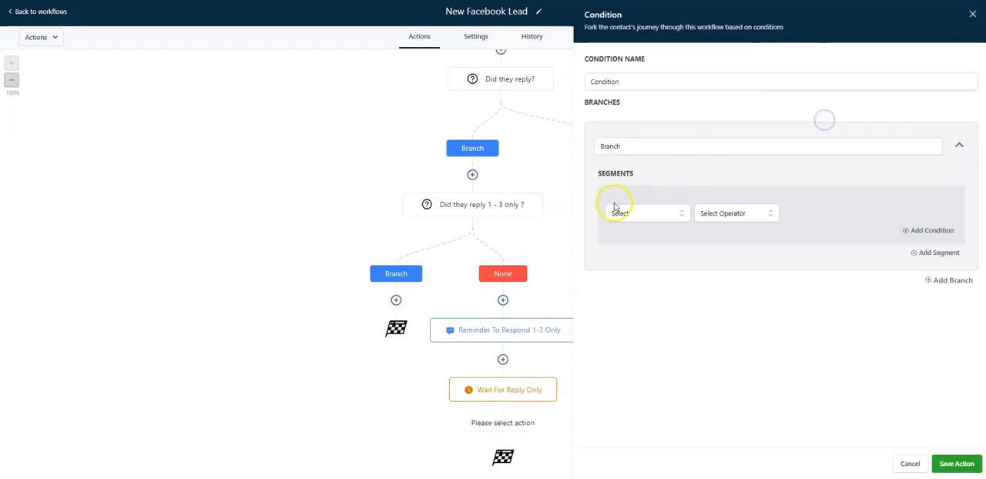
Set this condition's branch to Contact replied Yes, name it "Did they reply?" and save it
left_click(645, 214)
left_click(646, 252)
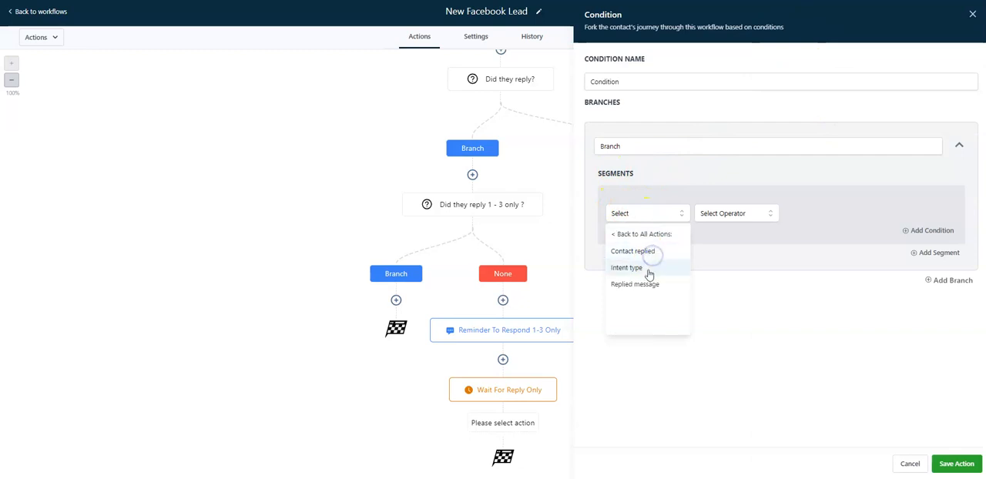
left_click(654, 252)
left_click(714, 214)
left_click(723, 251)
left_click(657, 77)
type("Did they reply?")
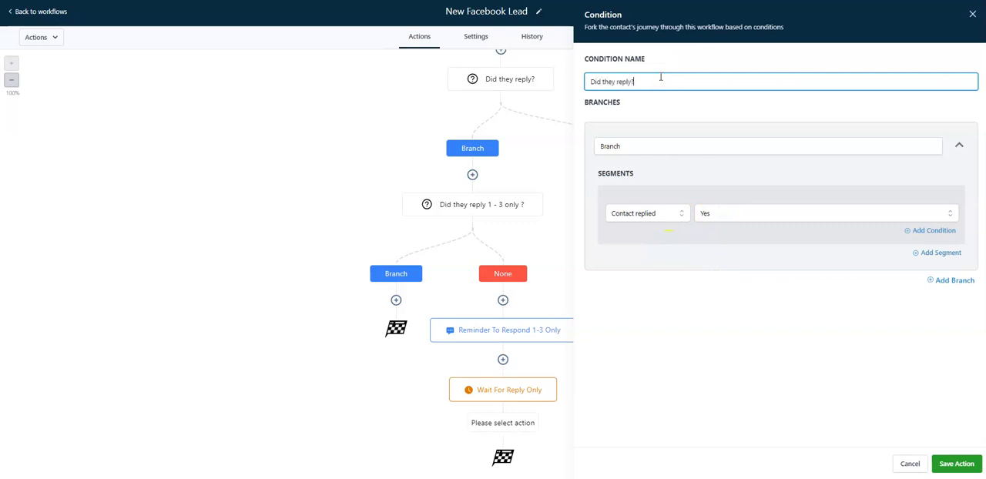
left_click(956, 463)
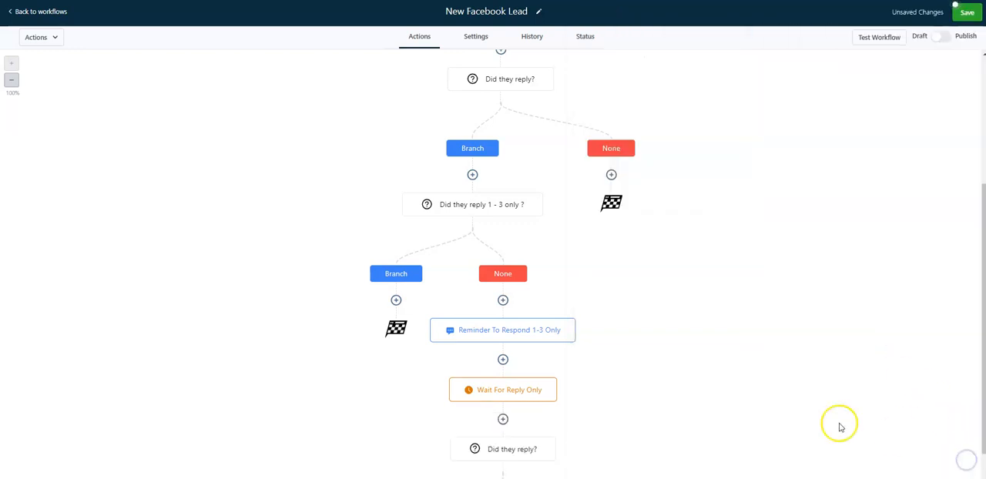
Add a Go To action under the second "Did they reply?" Branch path and link it back to "Did they reply 1 - 3 only ?"
scroll(521, 326, "down", 3)
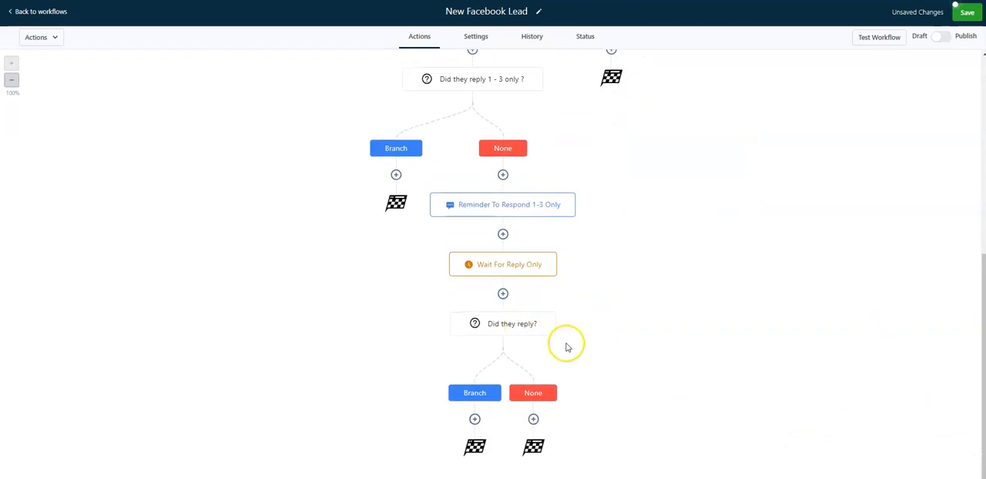
left_click(474, 419)
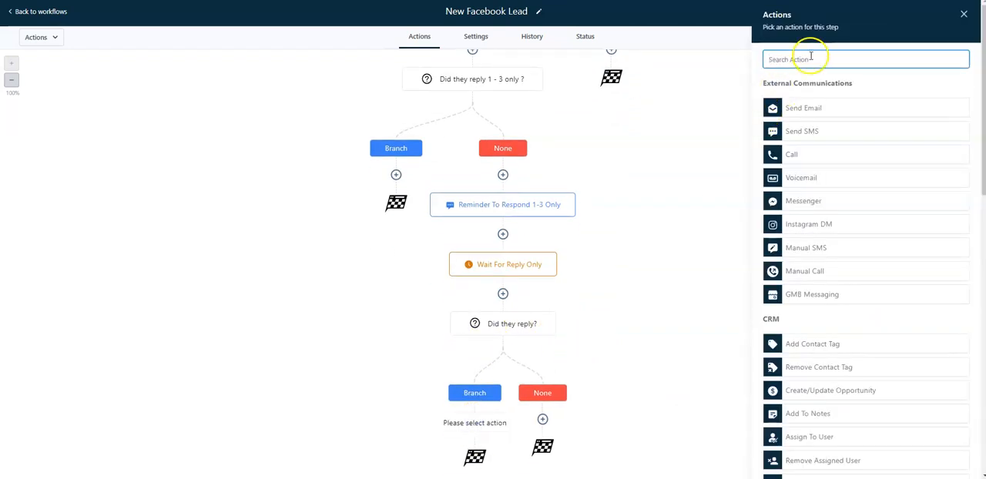
type("go")
left_click(825, 147)
left_click(957, 464)
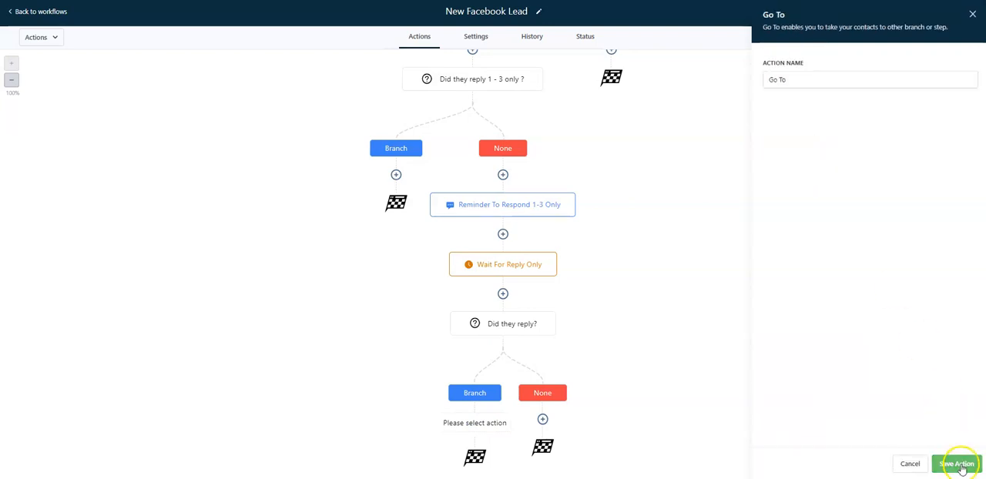
left_click(471, 67)
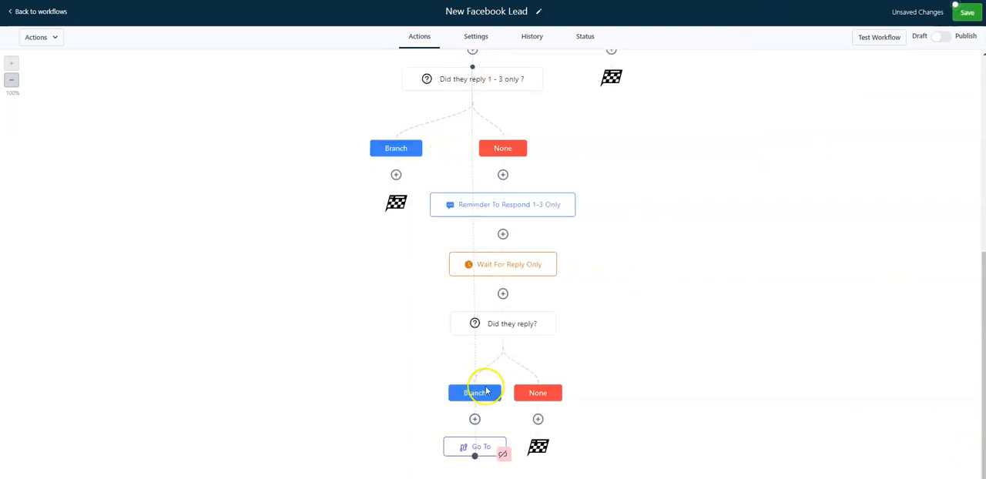
Review the segments of the "Did they reply 1 - 3 only ?" condition, close it without changes and save the workflow
left_click(482, 82)
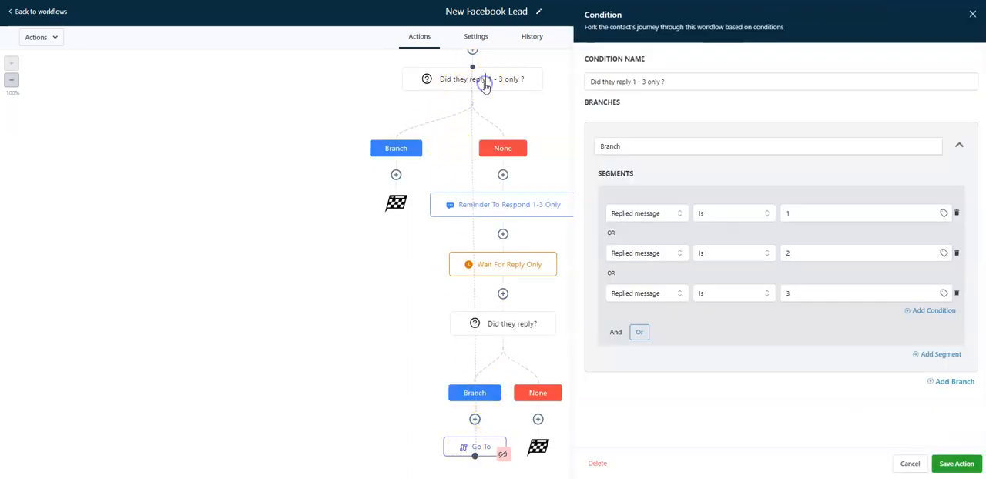
left_click(904, 457)
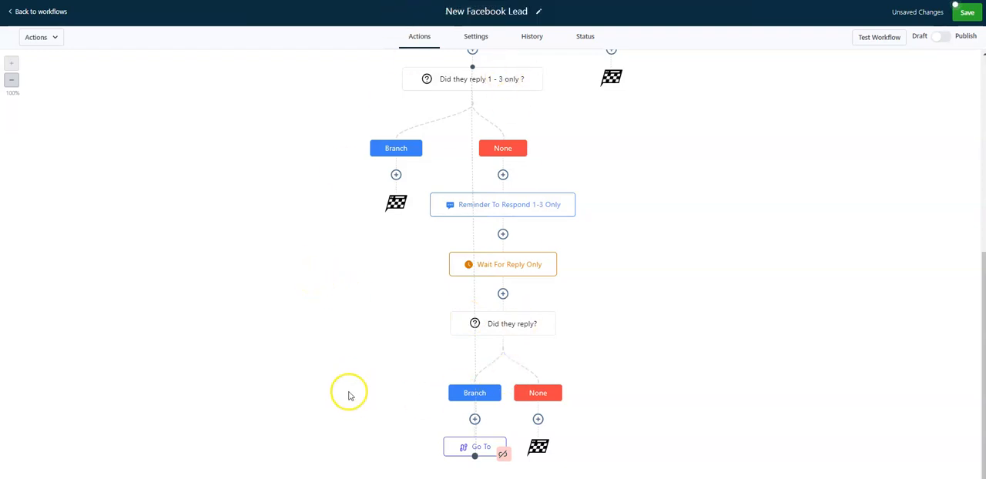
left_click(967, 12)
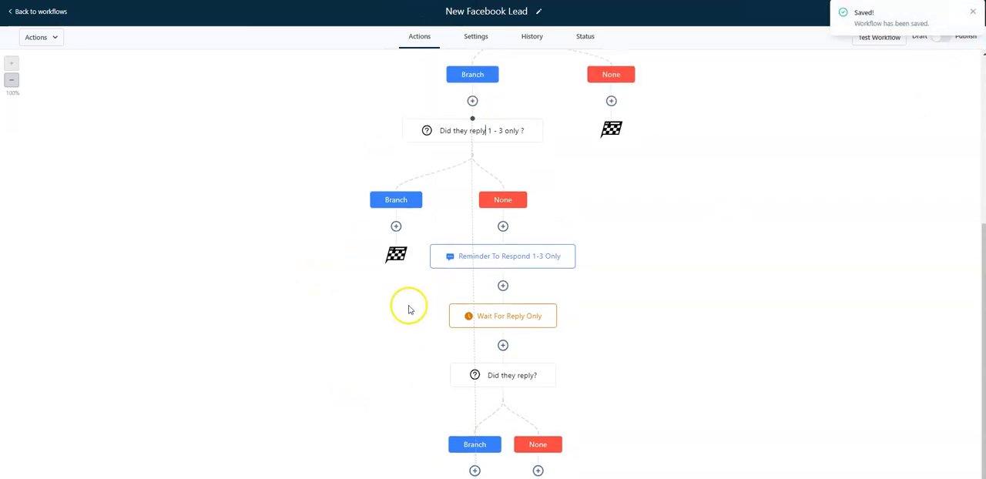
Add an If / Else action under the Branch path of "Did they reply 1 - 3 only ?"
left_click(396, 227)
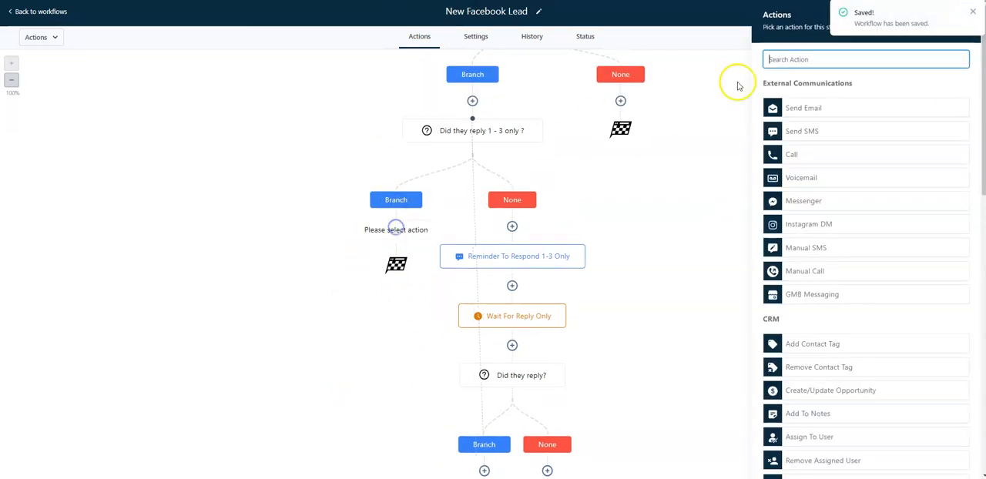
type("if")
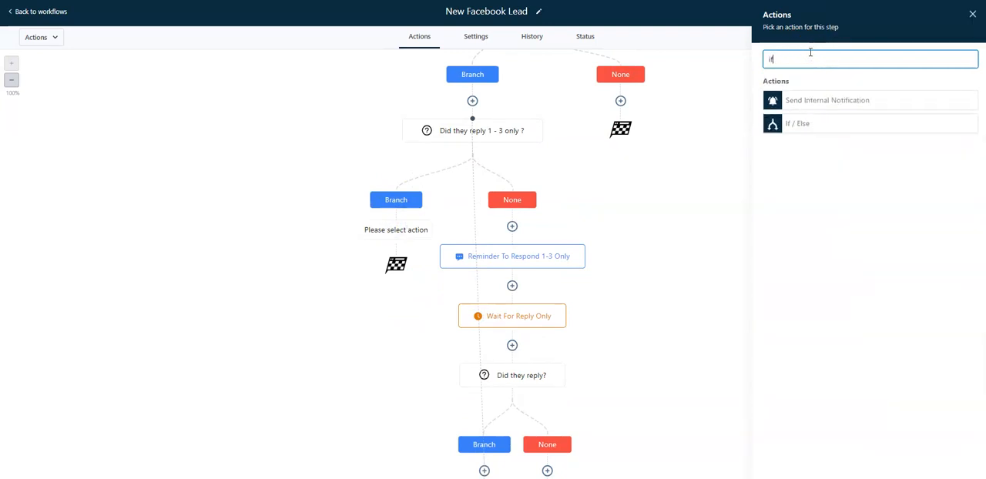
left_click(819, 126)
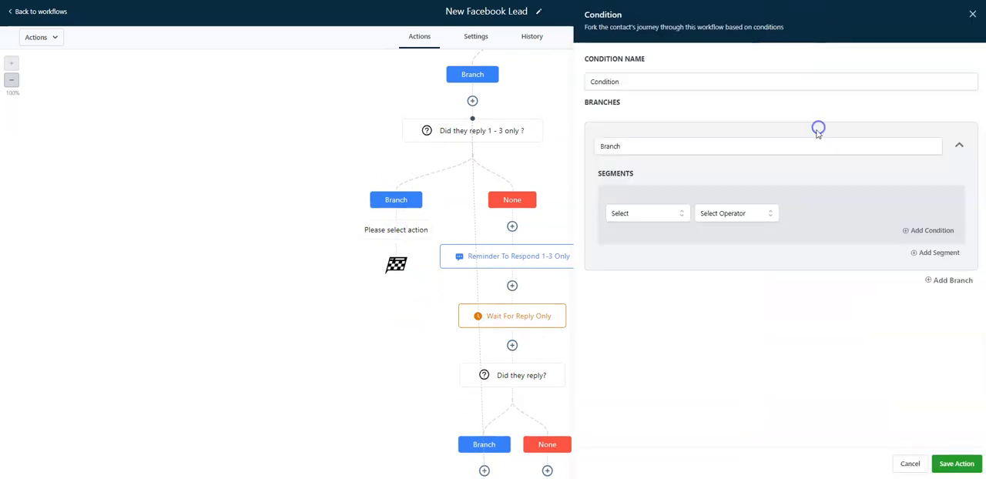
Set the new condition's branch to Replied message Is 1, name the condition "Did they reply 1 ?" and save it
left_click(646, 217)
left_click(645, 251)
left_click(657, 253)
left_click(657, 283)
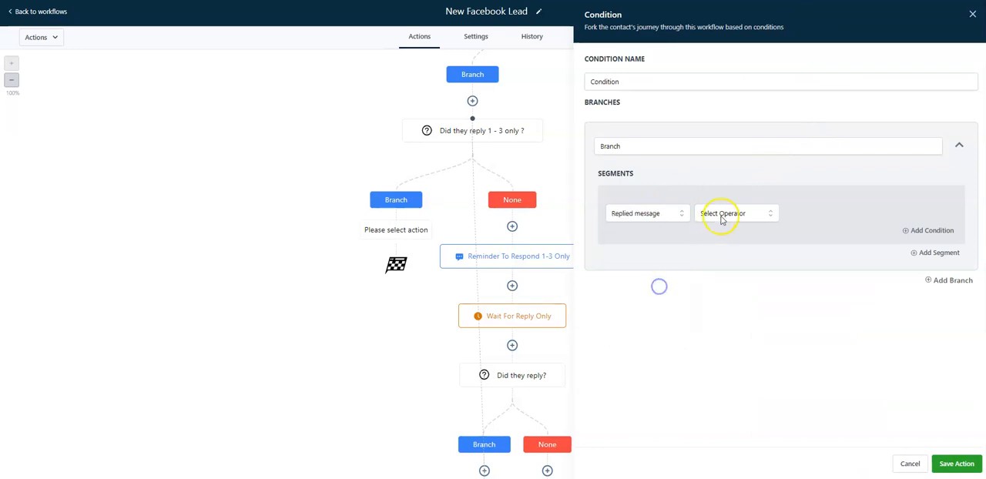
left_click(719, 214)
left_click(720, 239)
left_click(835, 216)
type("1")
left_click(667, 85)
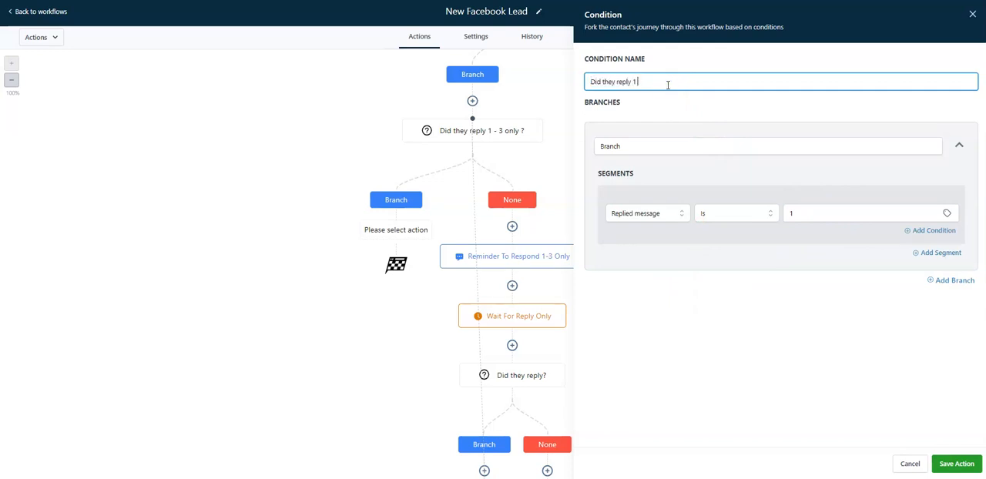
left_click(956, 463)
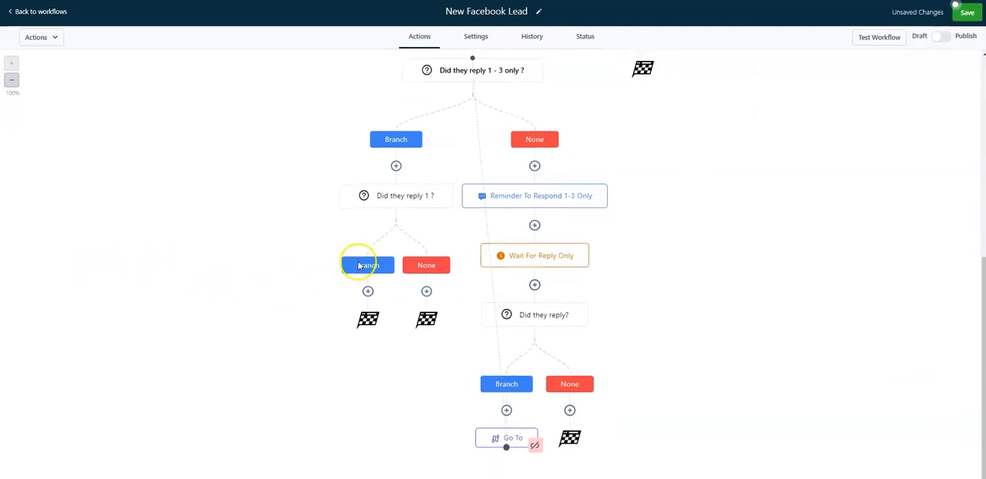
Add an If / Else action under the None path of "Did they reply 1 ?"
left_click(426, 292)
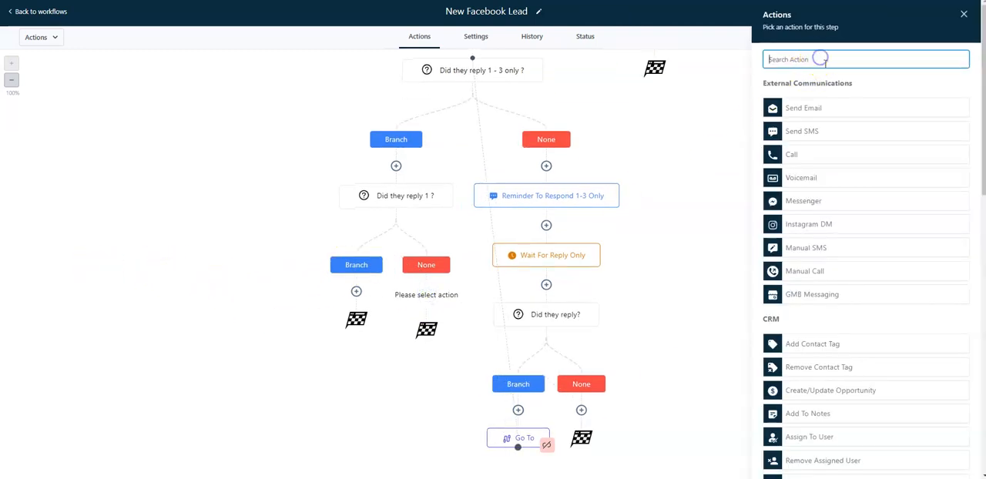
type("if")
left_click(827, 125)
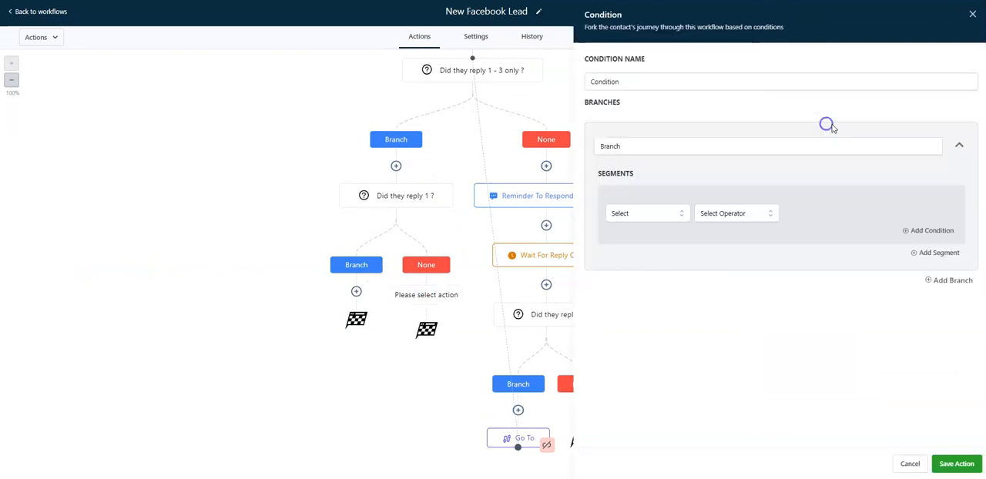
Set the new condition's branch to Replied message Is 2, name the condition "Did they reply 2 ?" and save it
left_click(653, 213)
left_click(658, 252)
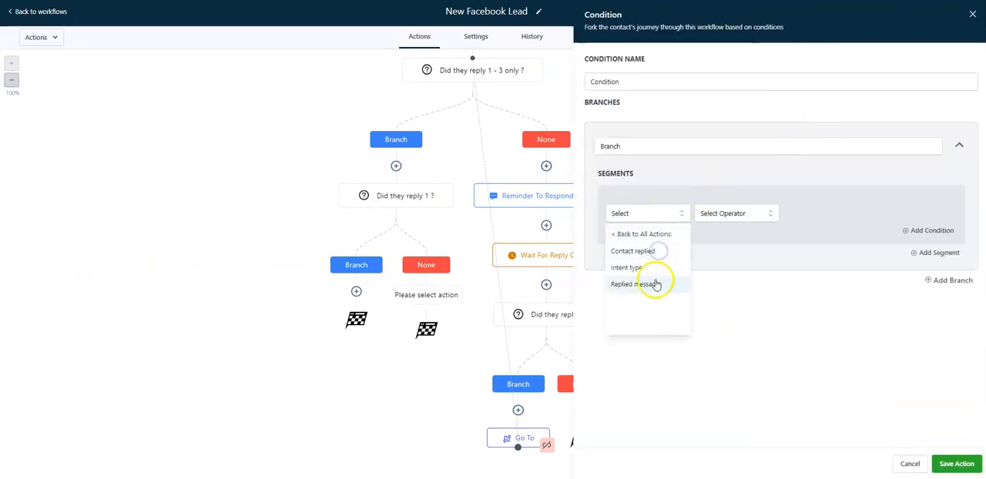
left_click(654, 283)
left_click(722, 215)
left_click(728, 233)
left_click(803, 214)
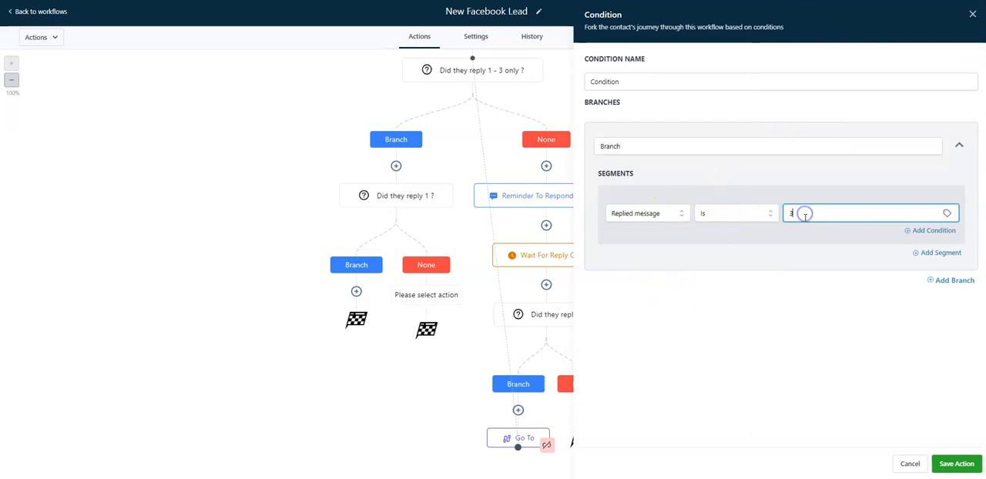
type("2")
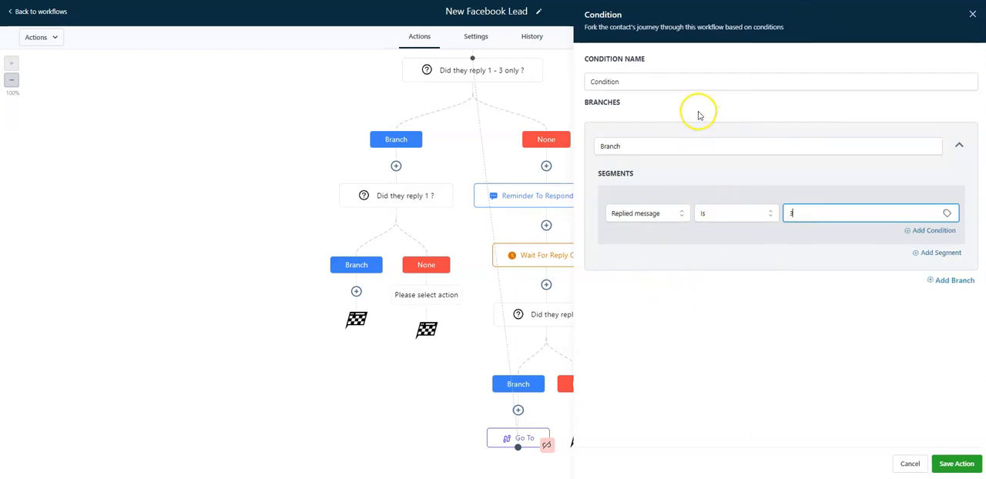
double_click(676, 80)
type("Did they")
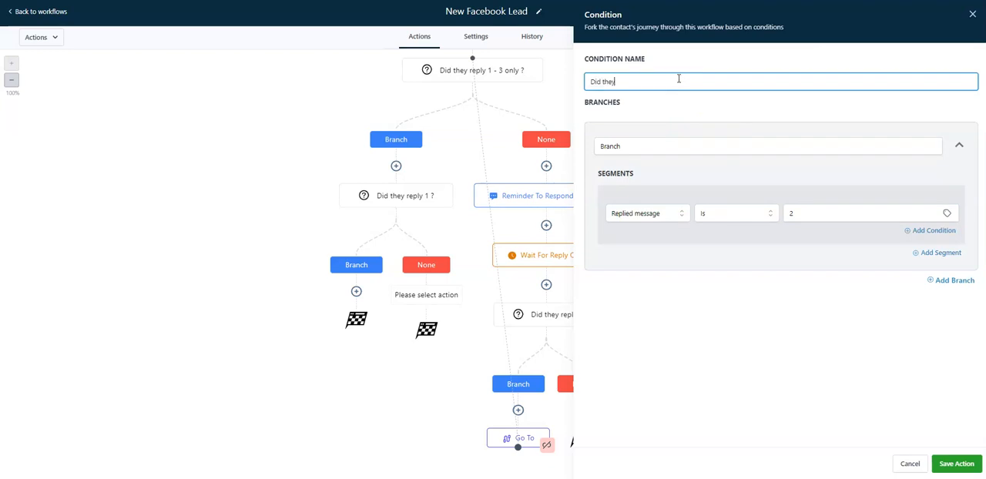
type(" reply 2 ?")
left_click(956, 463)
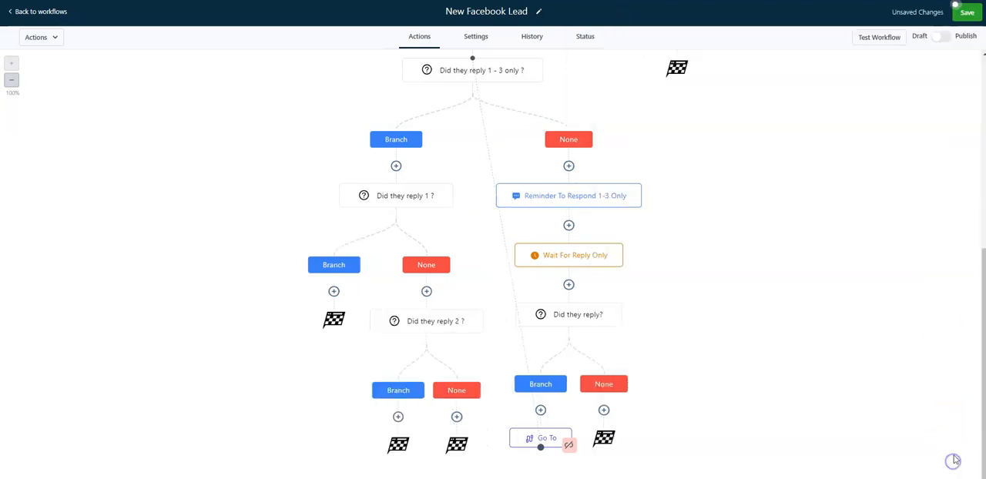
Add an If / Else action under the None path of "Did they reply 2 ?"
left_click(457, 417)
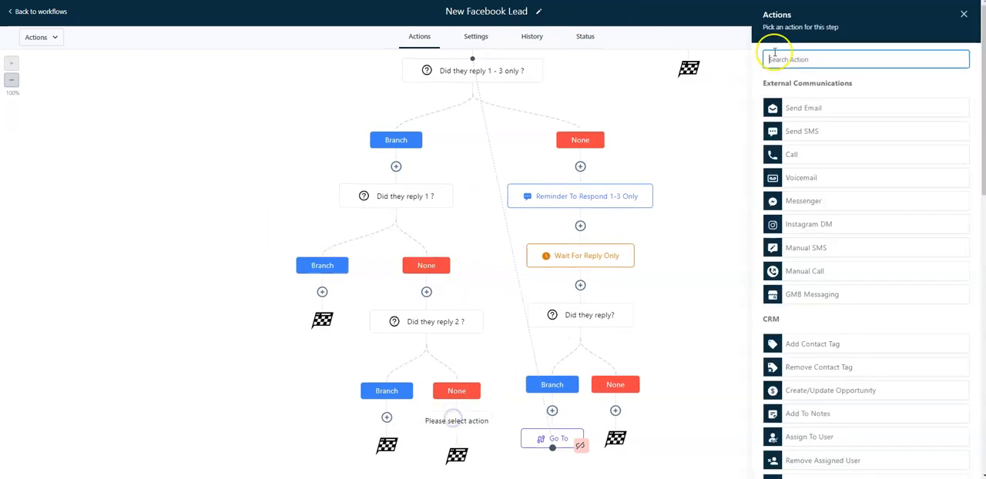
type("if")
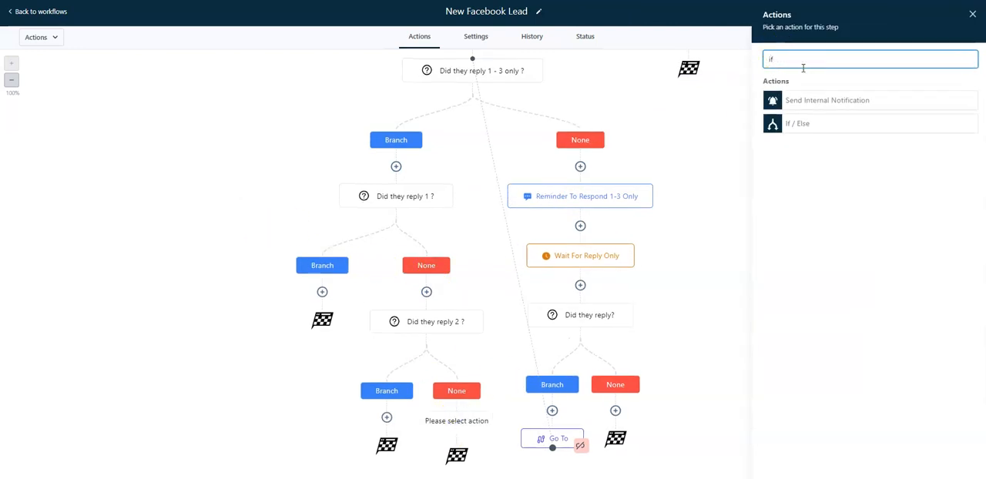
left_click(819, 125)
Set the new condition's branch to Replied message Is 3
left_click(675, 217)
left_click(666, 254)
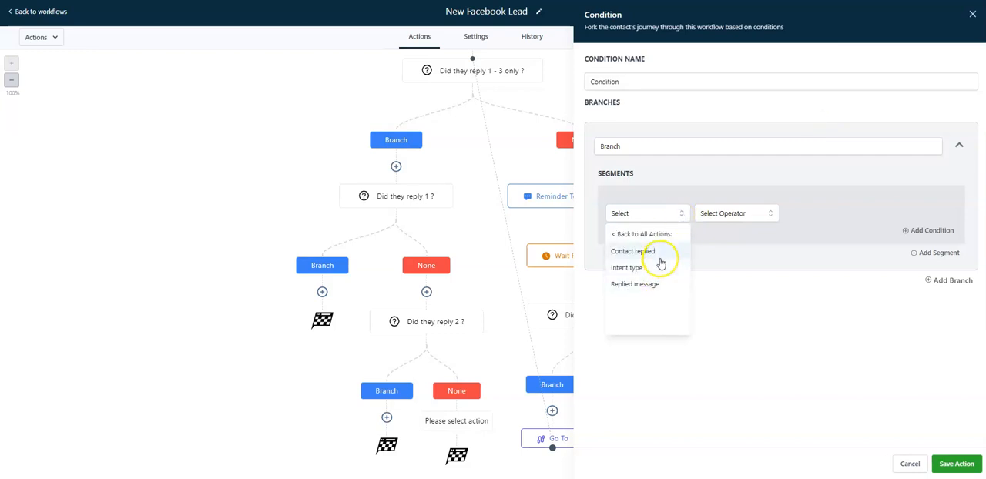
left_click(654, 252)
left_click(710, 214)
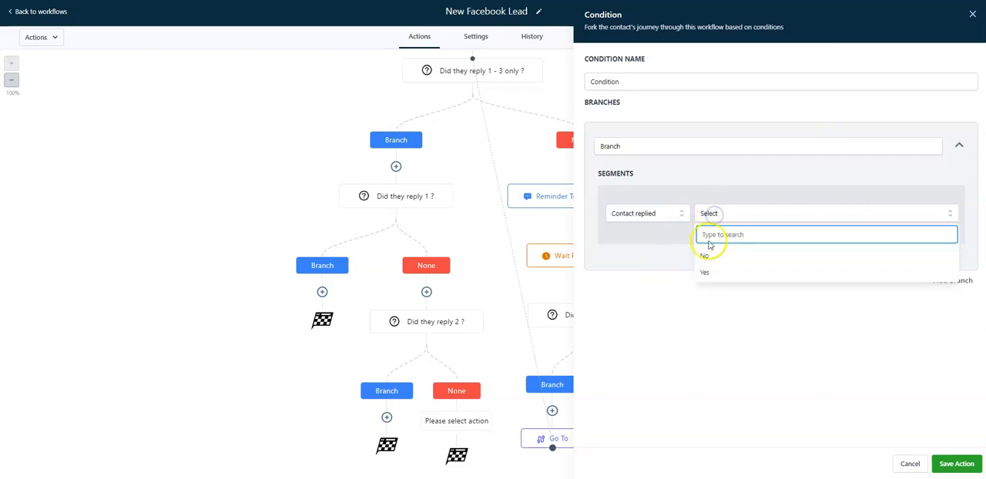
left_click(660, 215)
left_click(660, 281)
left_click(726, 217)
left_click(724, 231)
left_click(804, 215)
type("3")
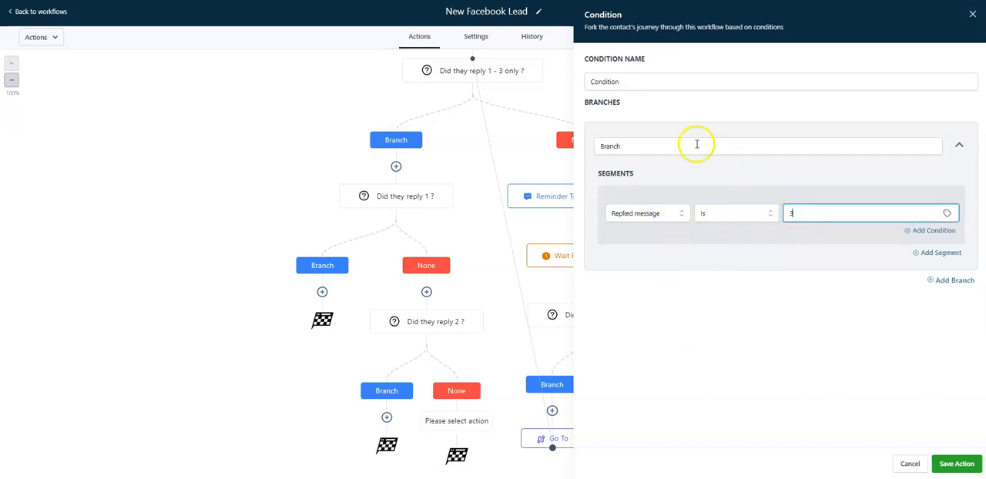
Name the condition "Did they reply 3 ?" and save it
left_click(665, 82)
double_click(664, 82)
type("Did th")
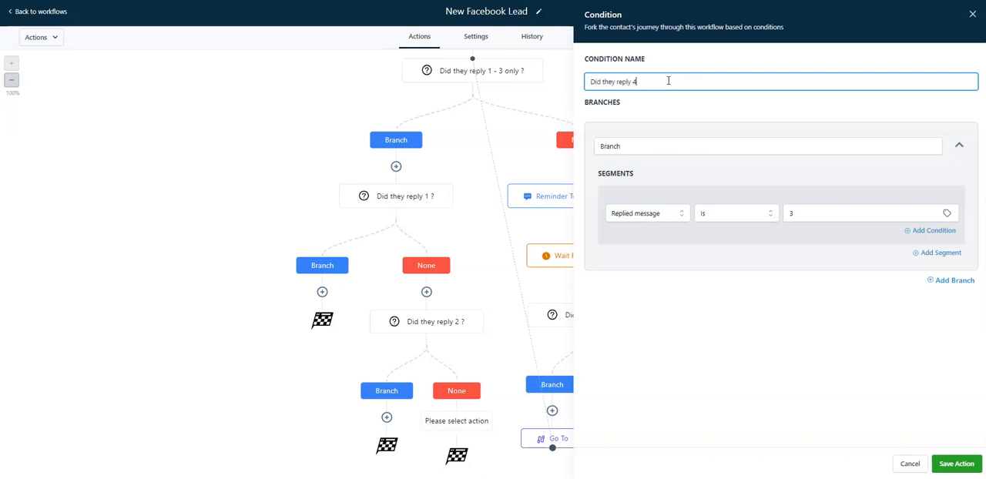
type("ey reply 3 ?")
left_click(955, 463)
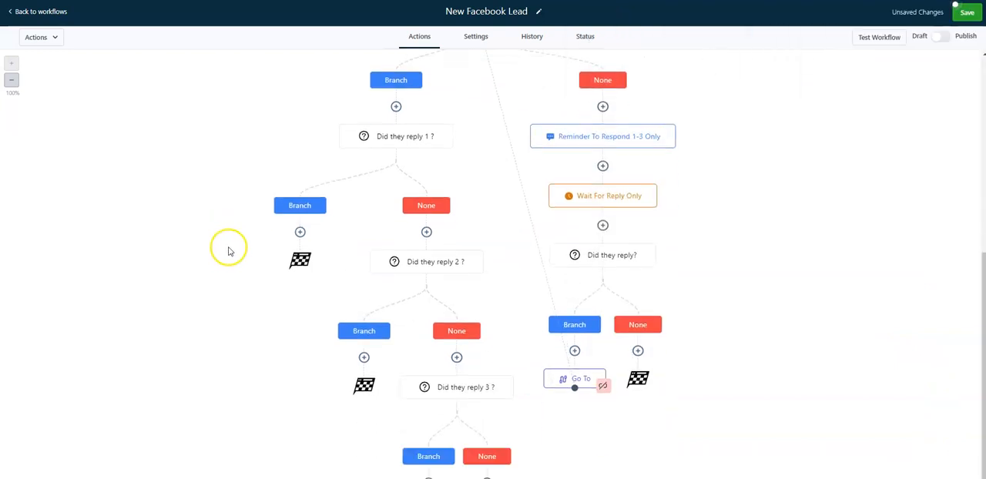
Review the numbered reply options in the "TEXT: 1st text to customer" message and close it without changes
scroll(228, 251, "down", 1)
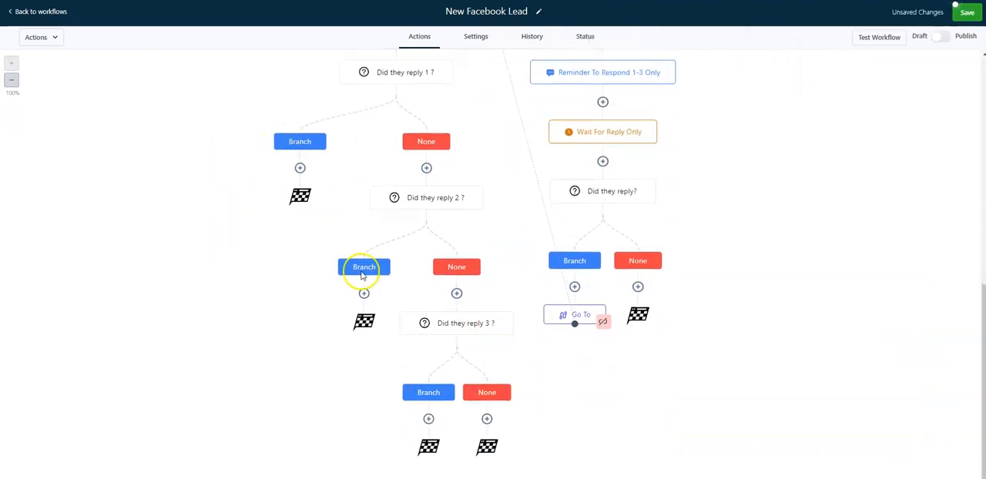
scroll(247, 241, "up", 2)
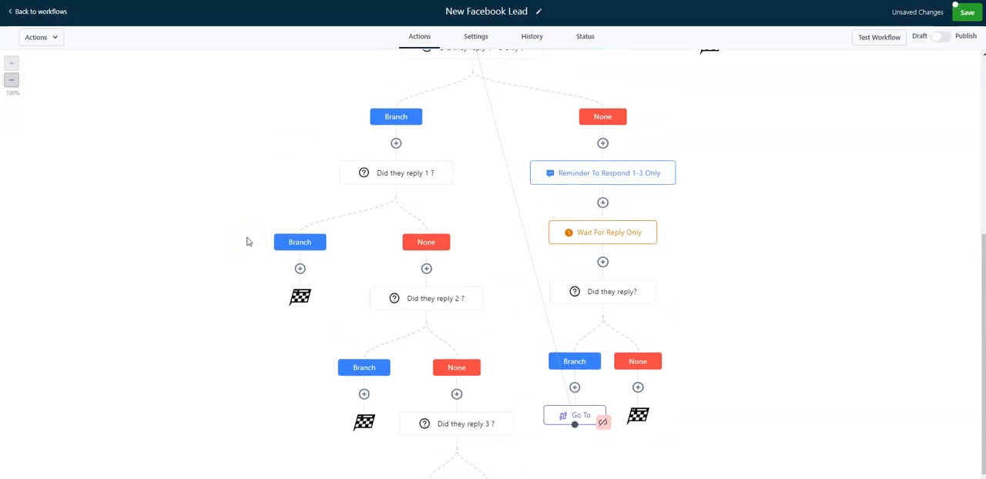
scroll(247, 241, "up", 5)
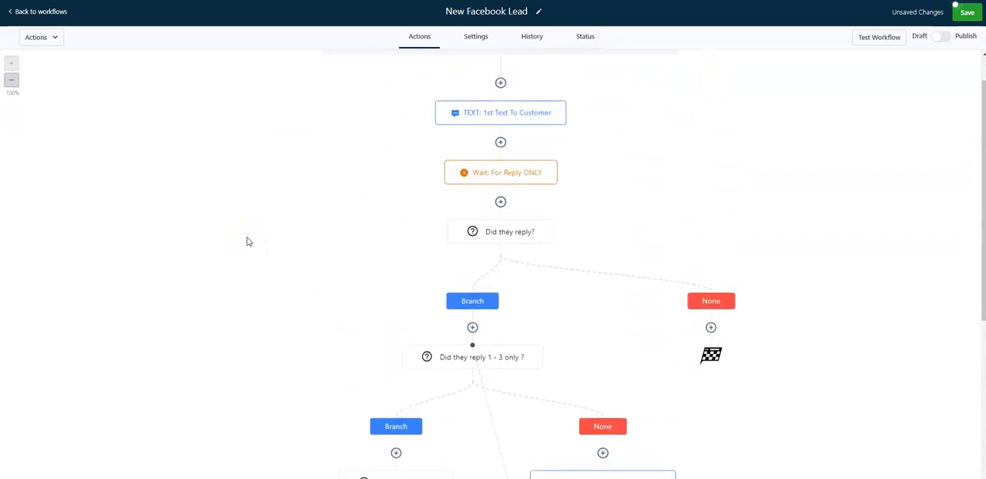
left_click(531, 116)
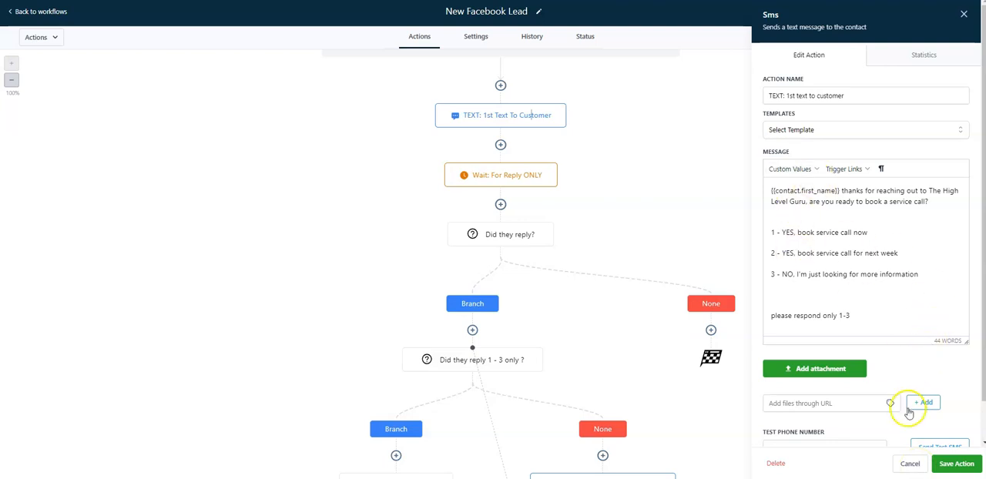
left_click(909, 465)
Add a Send SMS action under the "Did they reply 1 ?" Branch path with the message "{{contact.first_name}} excellent! Here's our calender link <link>"
scroll(237, 311, "down", 5)
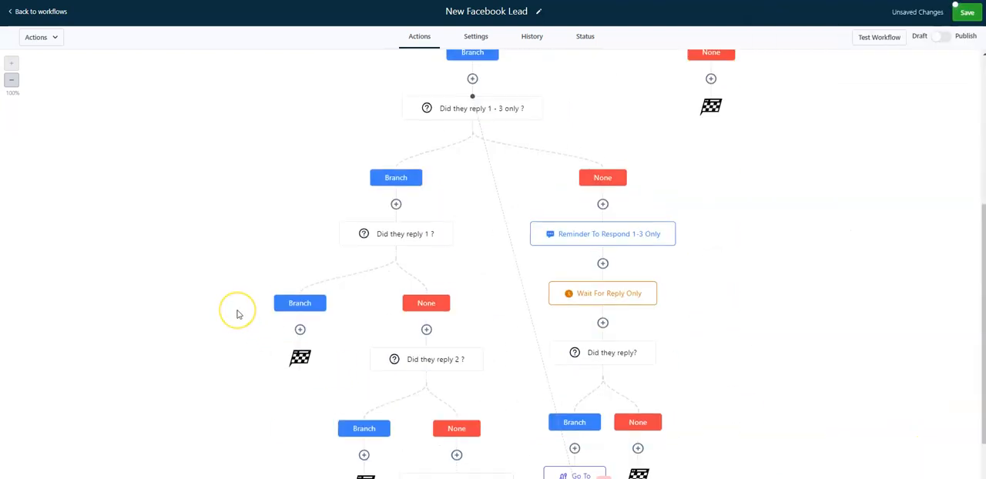
scroll(237, 314, "down", 2)
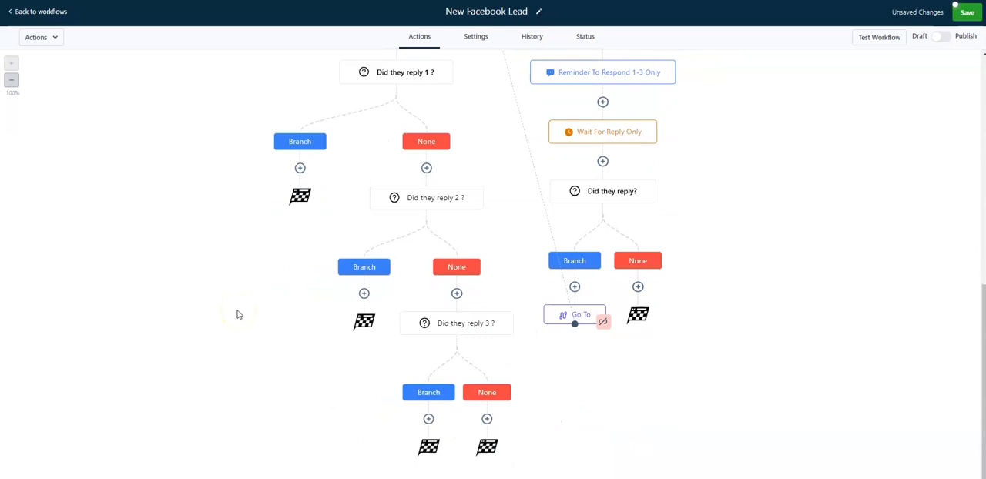
left_click(300, 167)
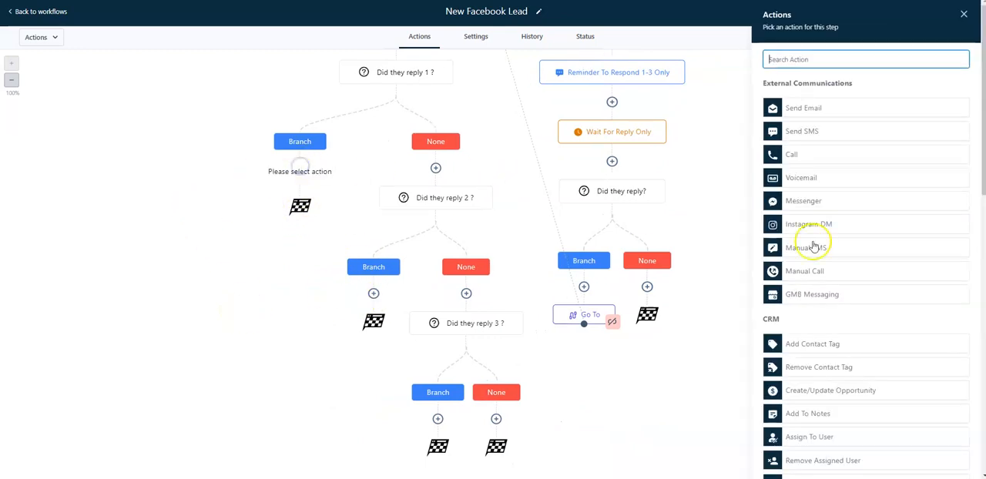
left_click(815, 125)
left_click(790, 169)
mouse_move(802, 189)
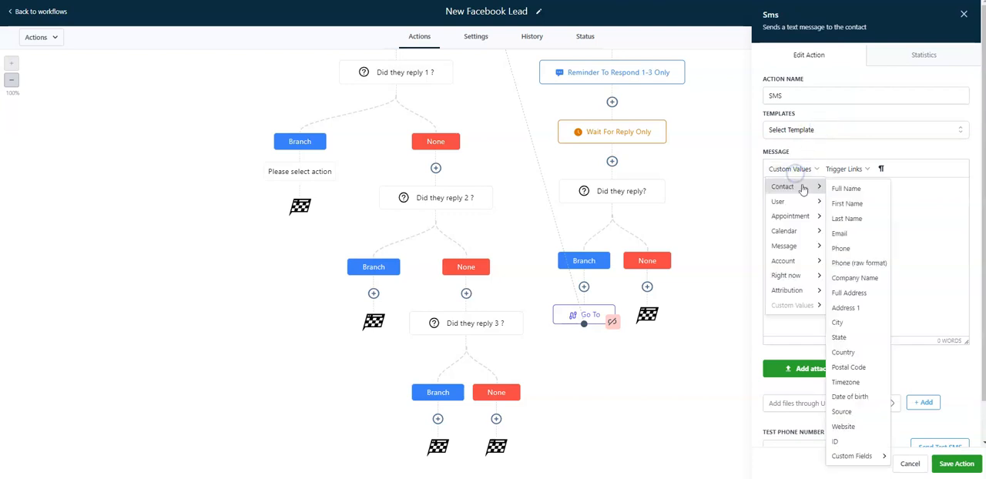
left_click(854, 203)
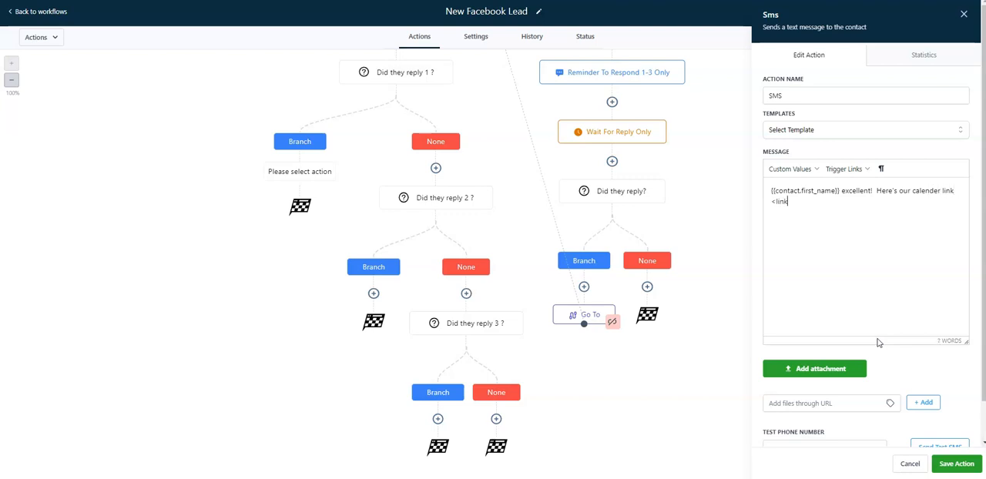
Name the SMS action "Offer calendar link" and save it
double_click(837, 94)
type("C")
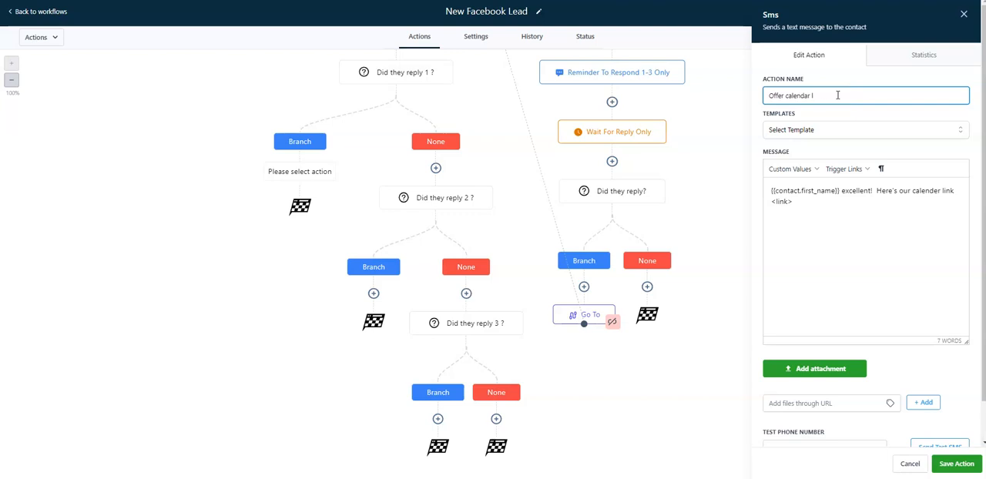
left_click(953, 462)
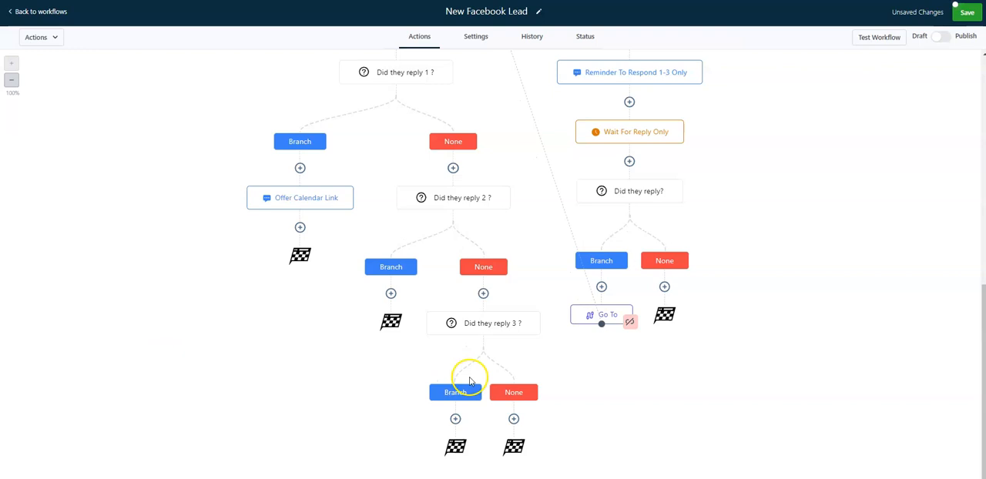
Add a Go To action under the "Did they reply 2 ?" Branch path and link it to the "Offer calendar link" SMS
left_click(281, 199)
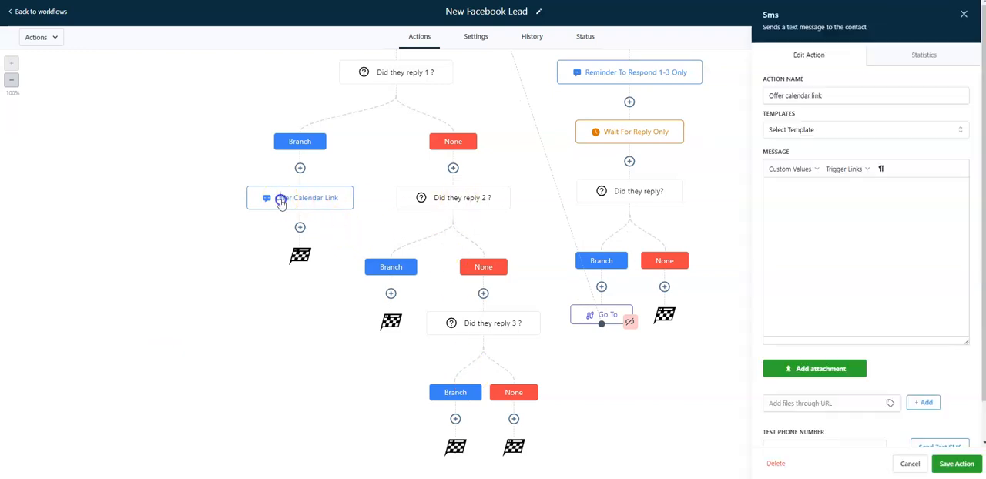
left_click(910, 463)
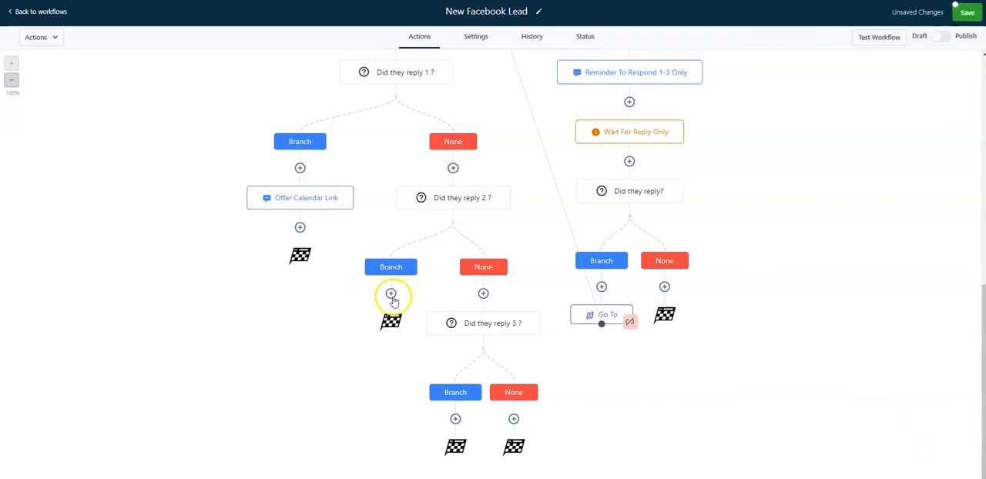
left_click(390, 293)
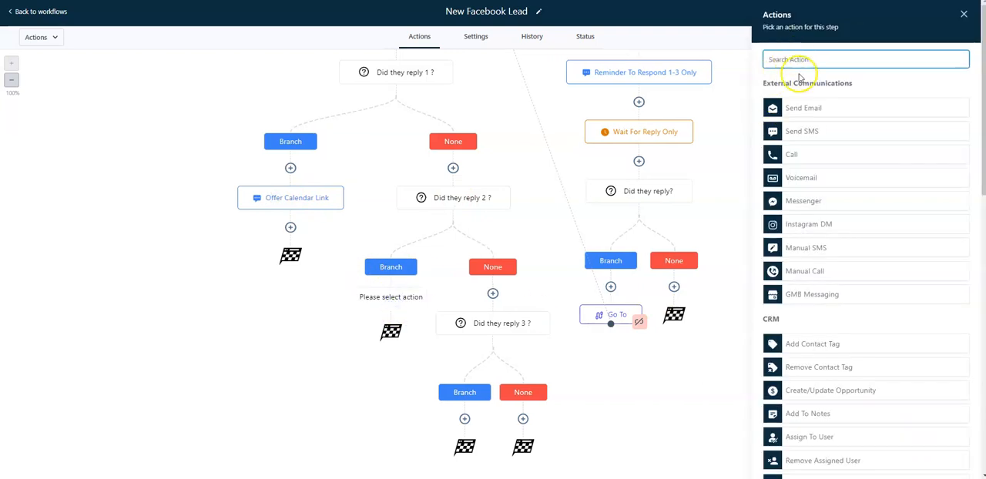
type("go")
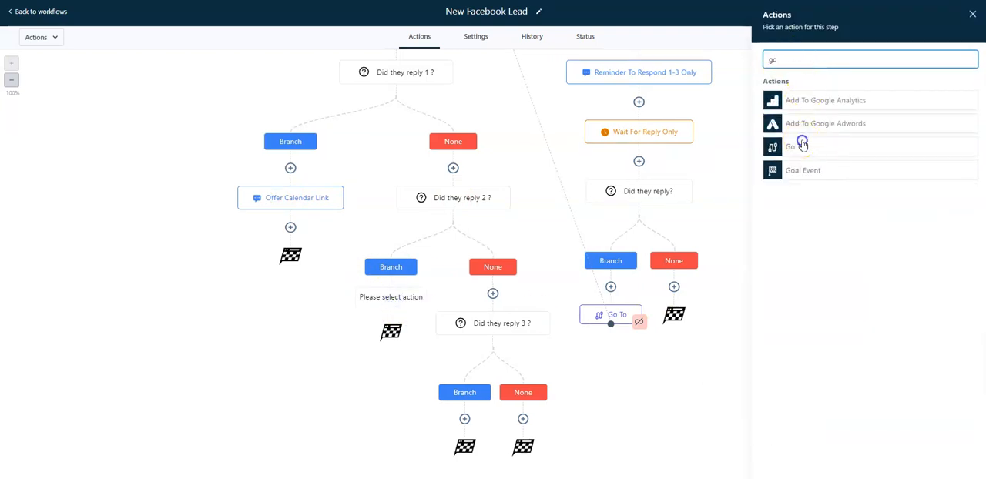
left_click(800, 139)
left_click(955, 463)
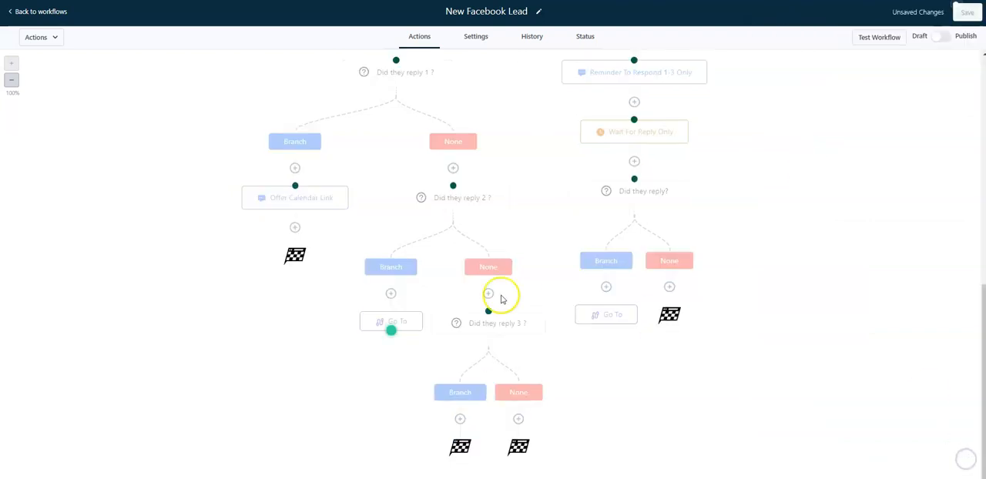
left_click(295, 185)
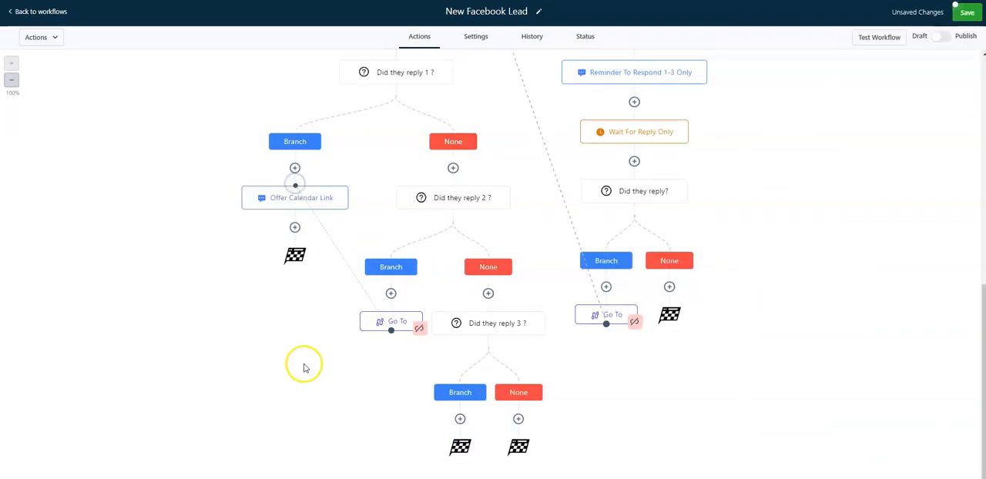
Review the messages in the "Offer calendar link" SMS and the "TEXT: 1st text to customer" action, closing both without changes
double_click(278, 199)
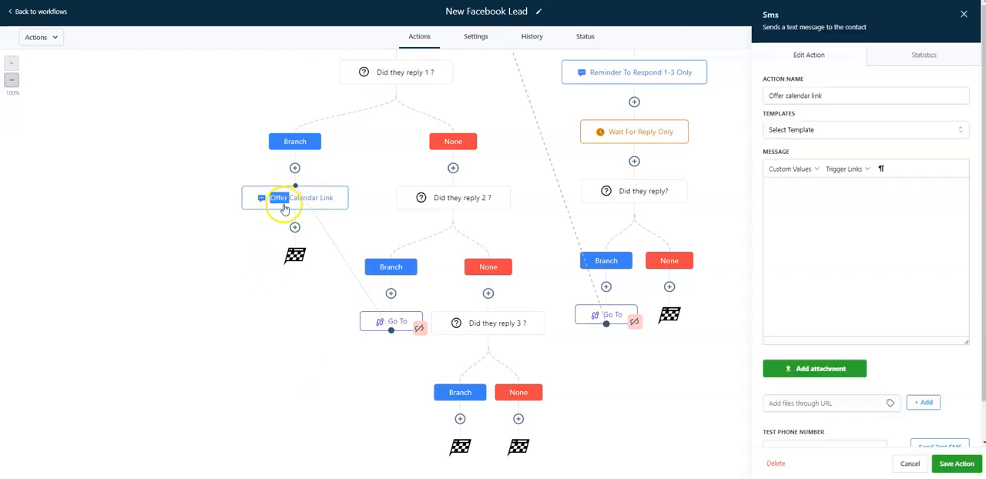
left_click(909, 465)
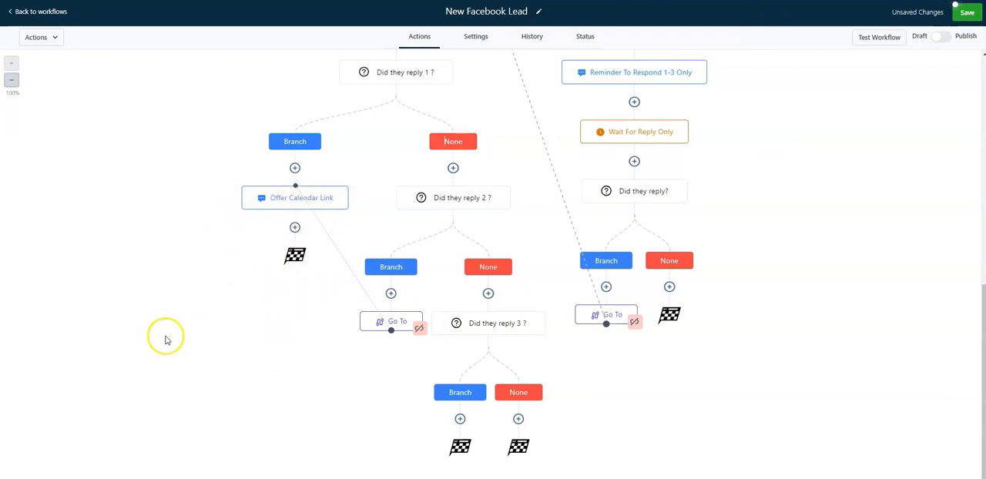
scroll(168, 347, "up", 10)
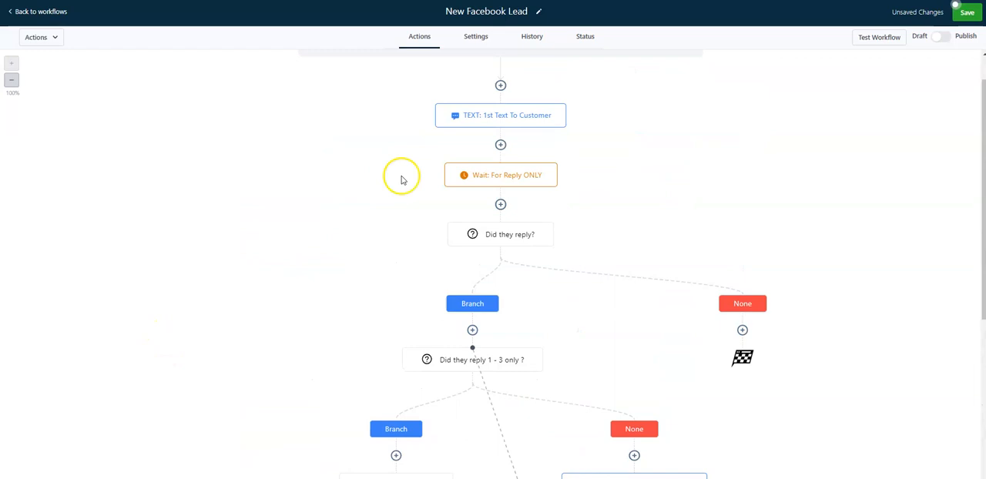
left_click(499, 115)
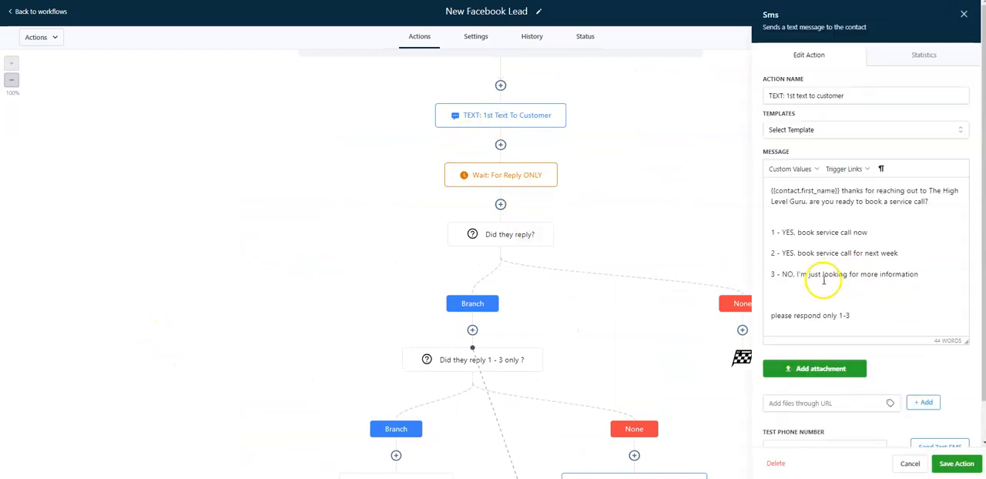
left_click(906, 463)
scroll(235, 303, "down", 5)
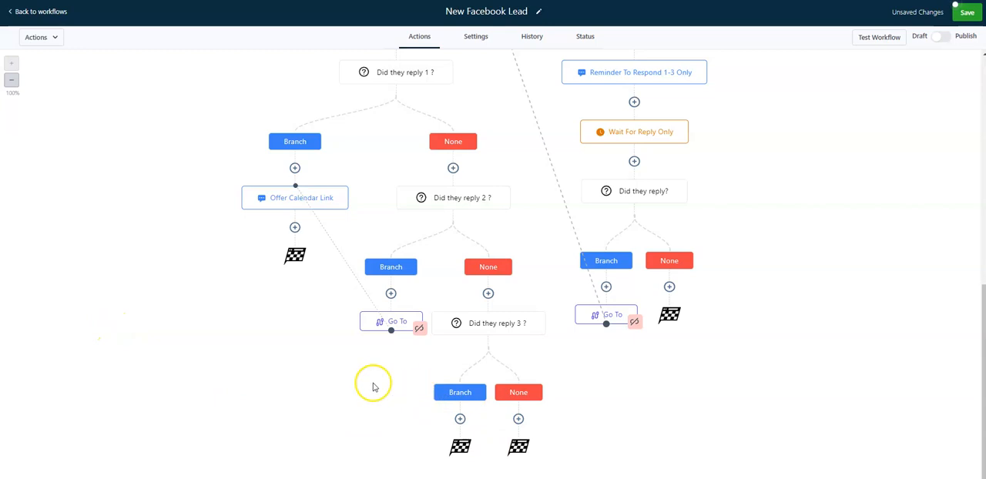
scroll(83, 375, "up", 3)
scroll(83, 374, "down", 3)
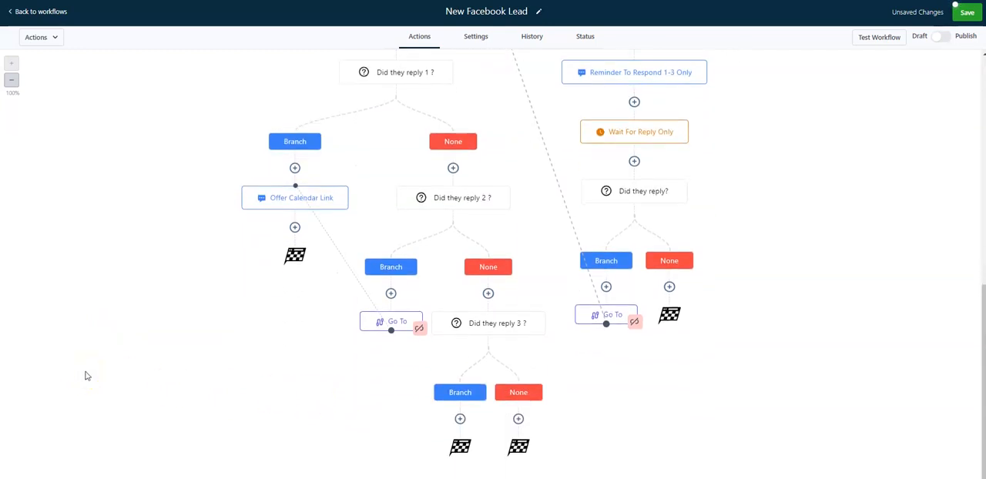
left_click(459, 419)
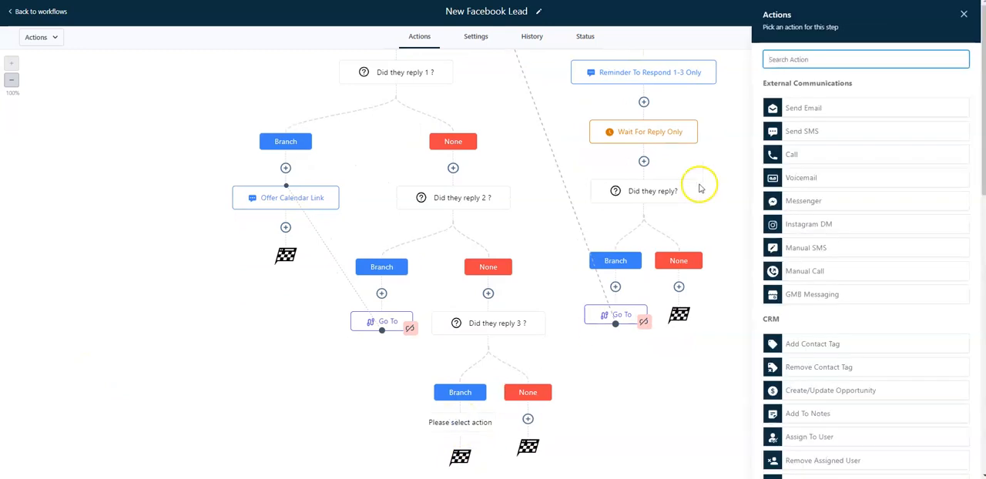
left_click(890, 137)
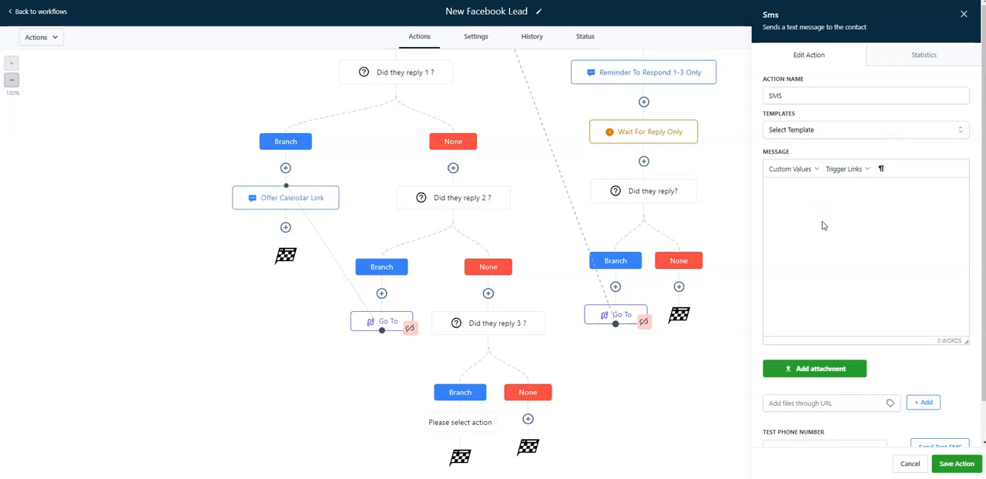
left_click(784, 169)
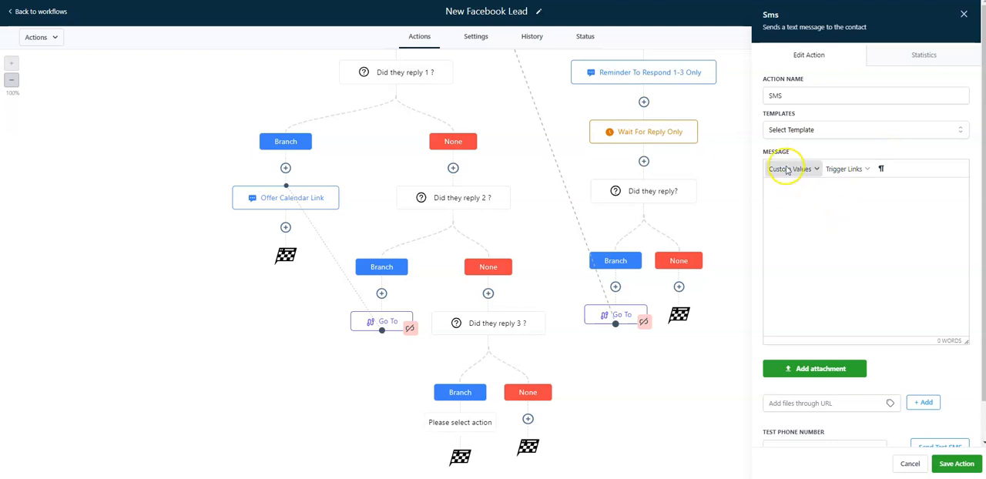
mouse_move(787, 189)
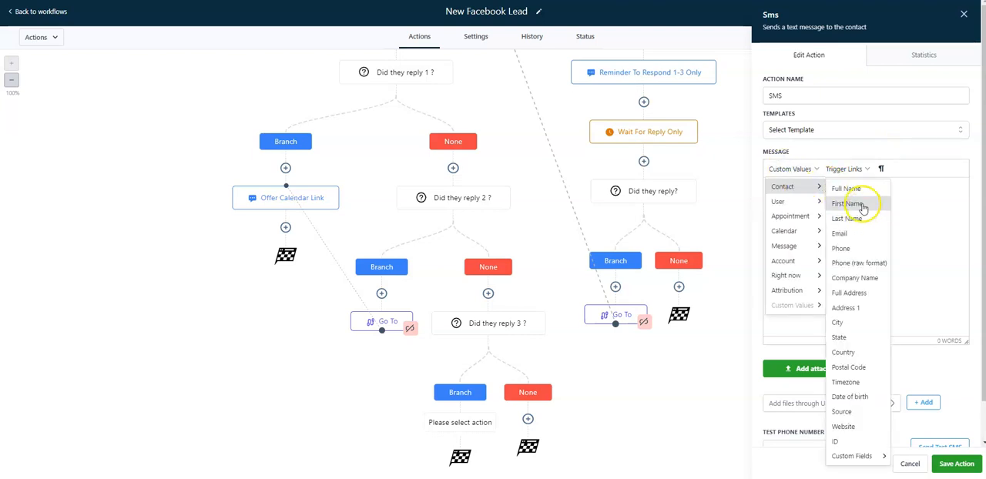
left_click(862, 203)
Check the wording of reply option 3 in the "TEXT: 1st text to customer" message and close it without changes
scroll(554, 169, "up", 5)
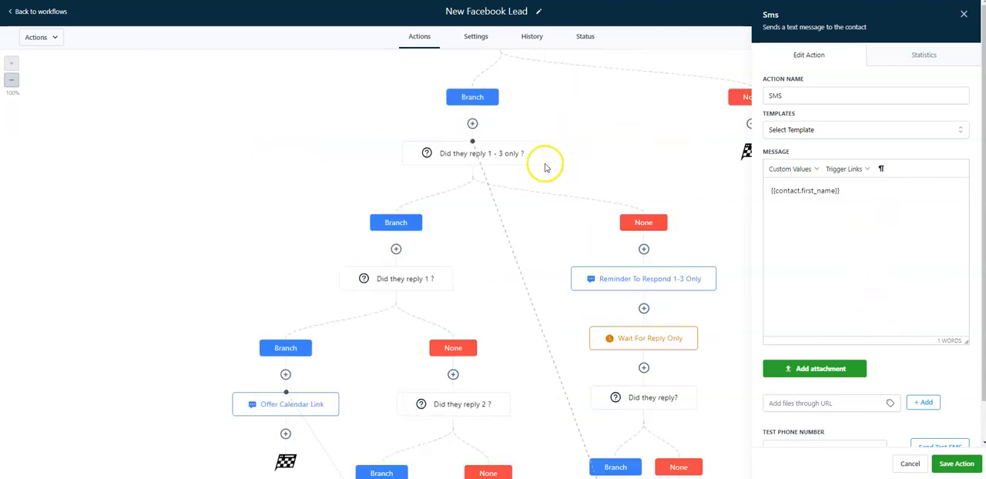
scroll(531, 156, "up", 1)
left_click(516, 154)
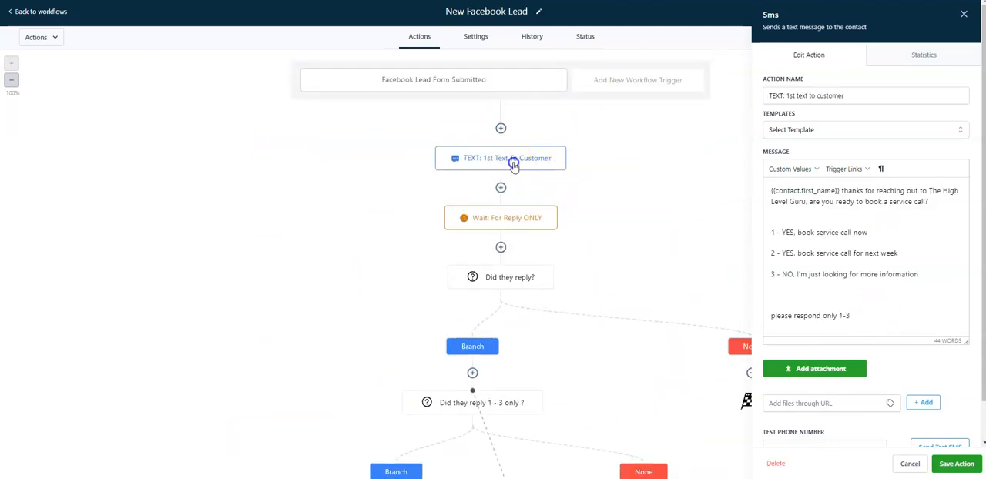
left_click(907, 460)
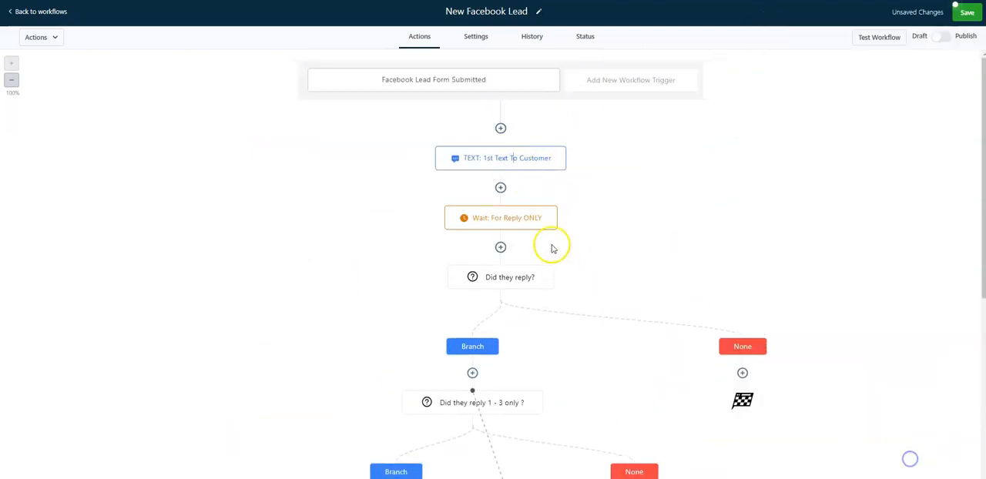
Add a Send SMS action under the "Did they reply 3 ?" Branch path and start its message with the contact's first name value
scroll(554, 246, "down", 5)
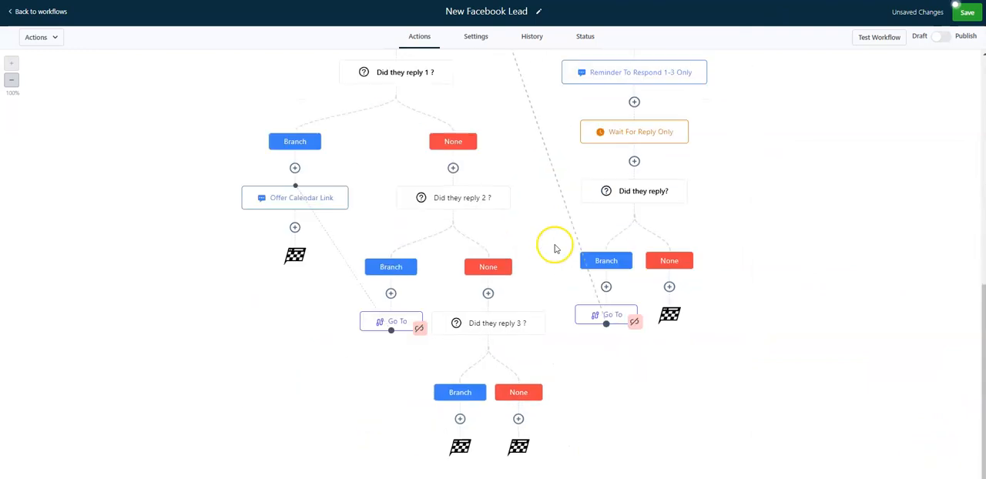
left_click(460, 419)
left_click(791, 132)
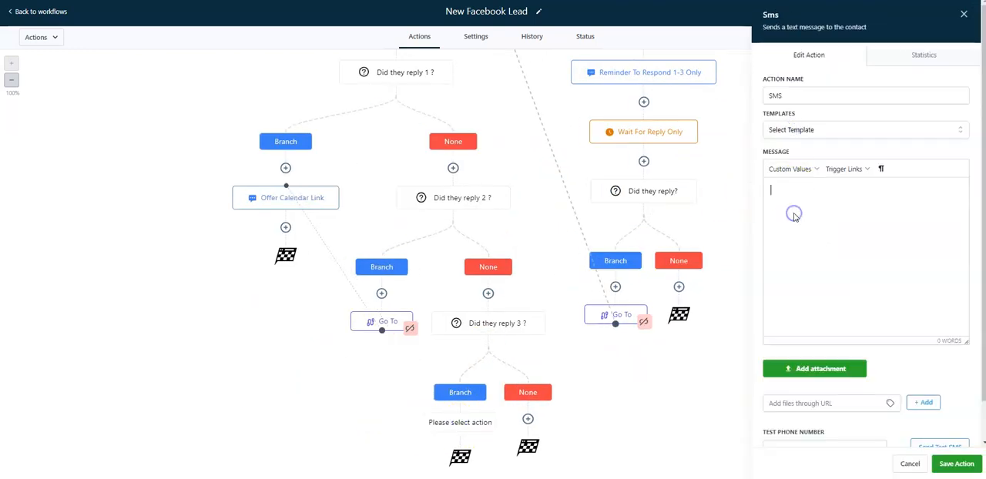
left_click(787, 171)
left_click(860, 197)
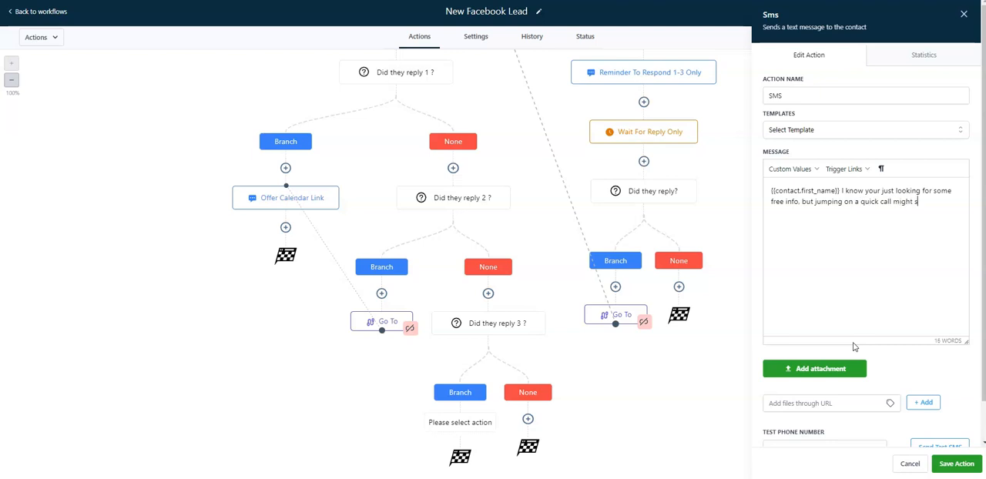
Ask to talk later this week: "1 - YES, let's book a time to talk", "2 - NO, just send me the free info"; save as "One last shot"
type("best bet.  Do you have anytime later this week when we can talk?")
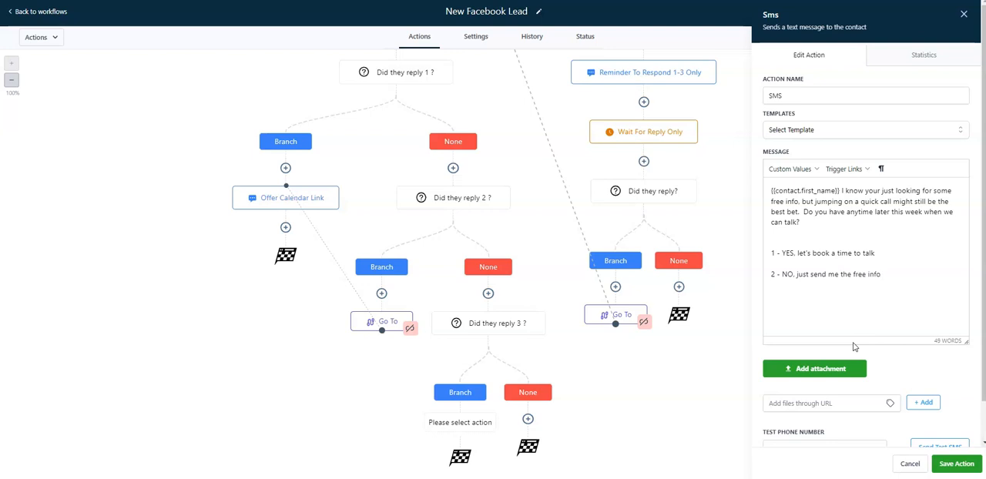
left_click(820, 97)
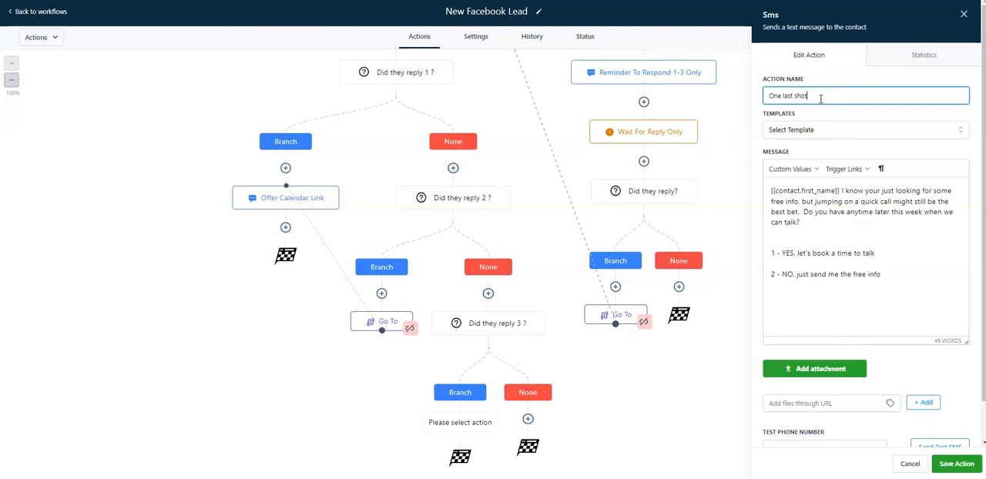
left_click(955, 463)
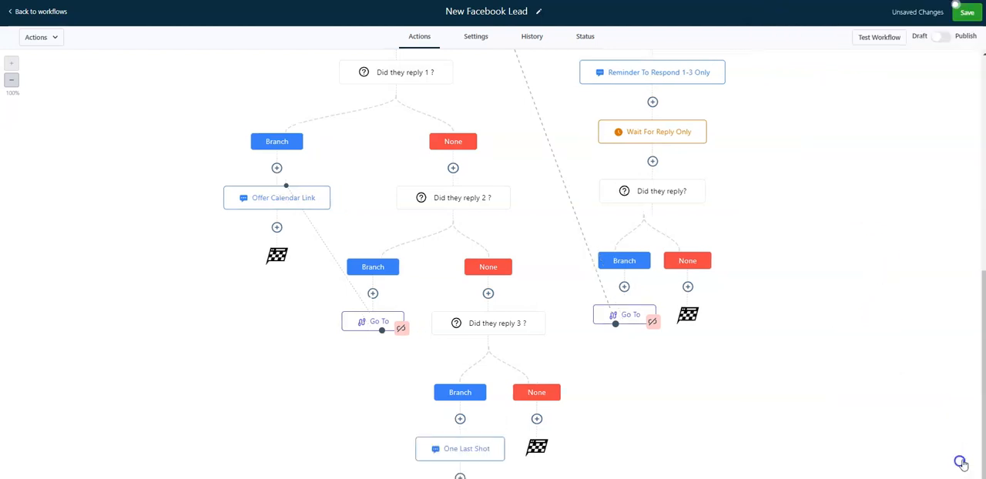
Add a Wait action after "One last shot" that waits for a Contact Reply to the "One last shot" message
scroll(455, 216, "down", 1)
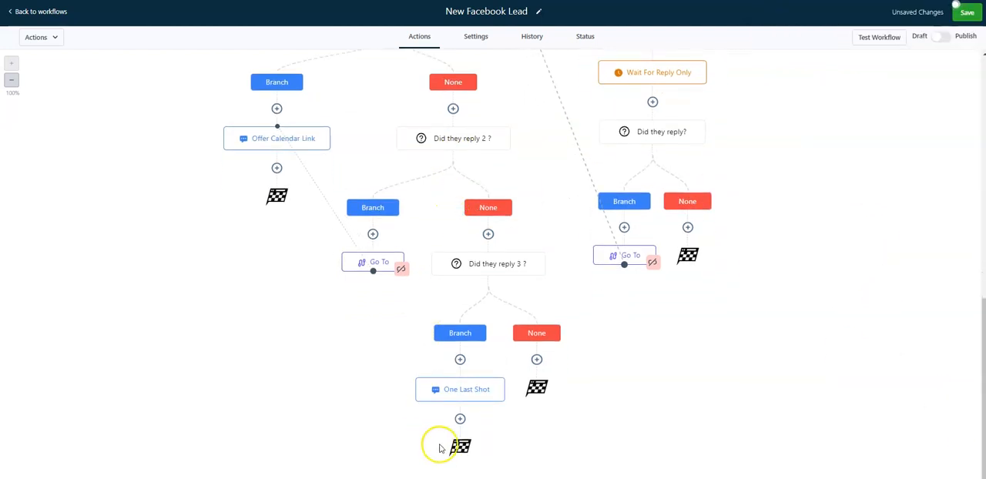
left_click(460, 418)
left_click(793, 59)
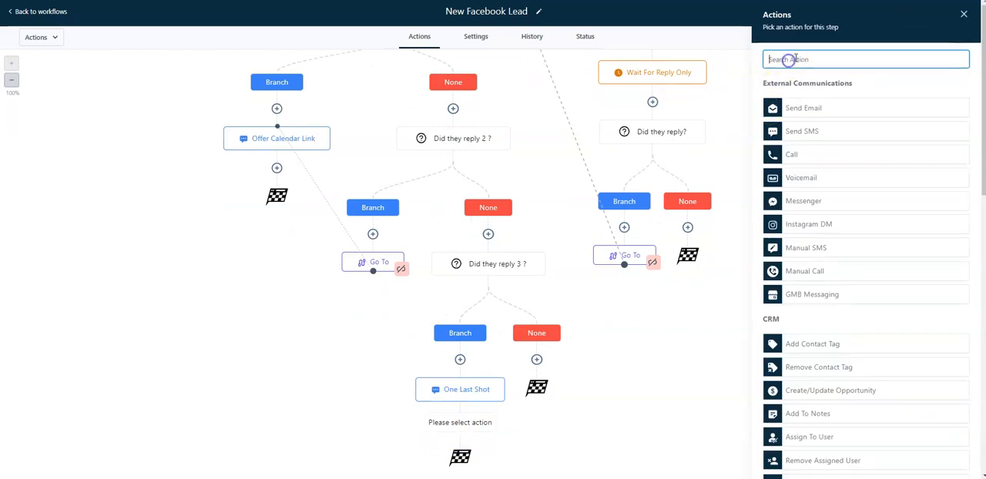
type("wait")
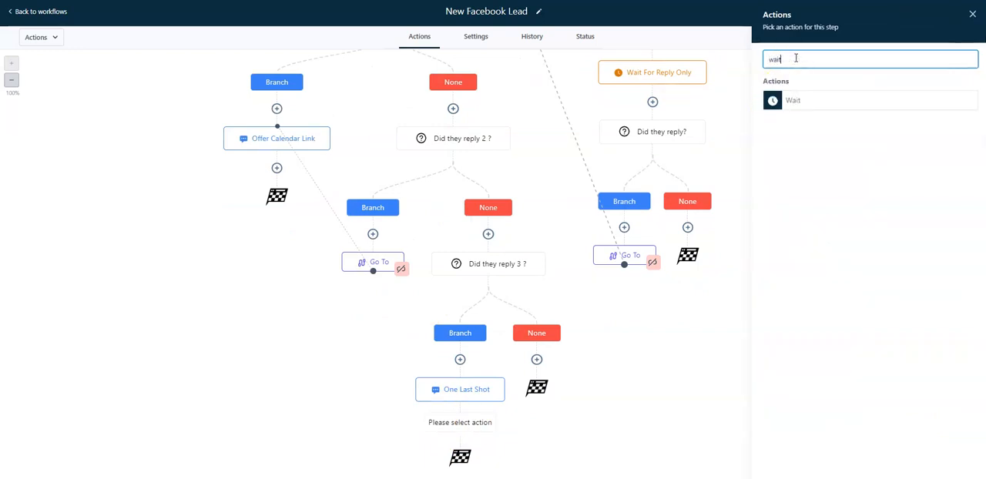
left_click(797, 98)
left_click(624, 121)
scroll(652, 231, "down", 3)
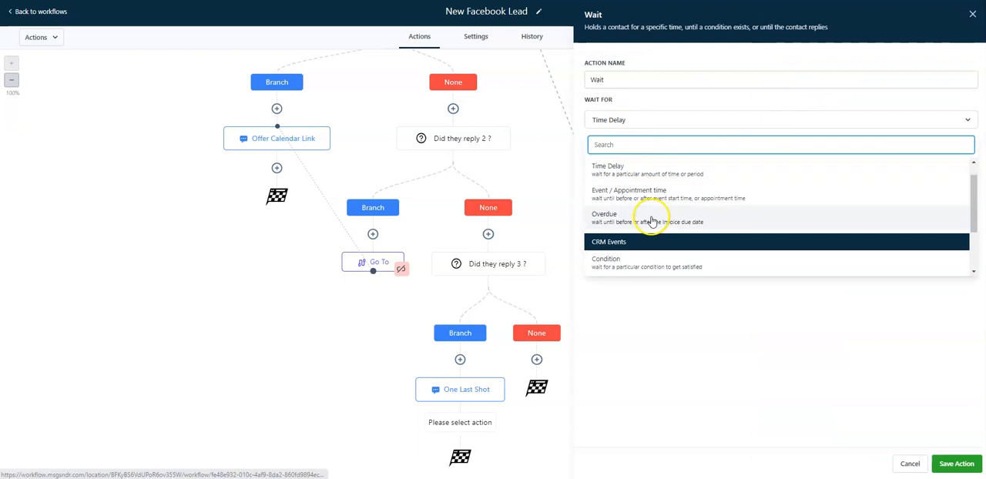
left_click(660, 221)
left_click(610, 157)
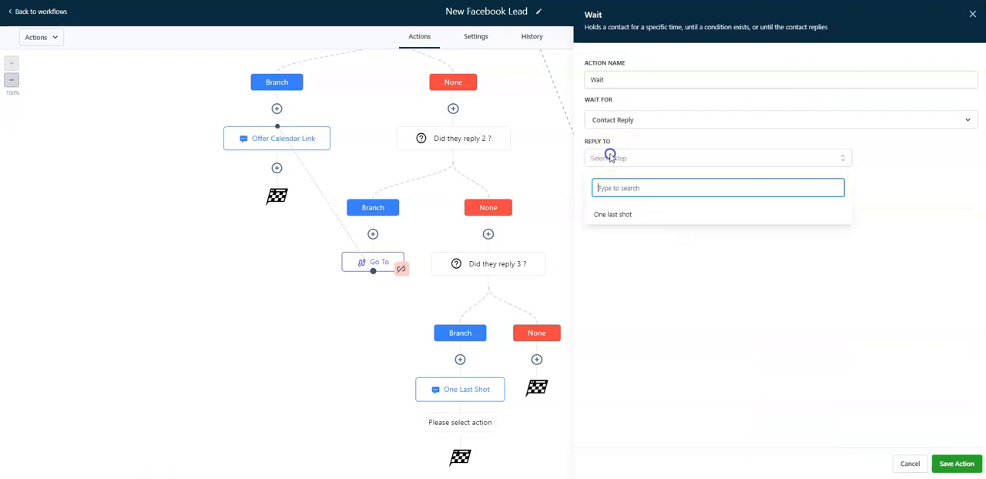
left_click(615, 214)
Name the Wait action "Wait for reply only" and save it
left_click(638, 74)
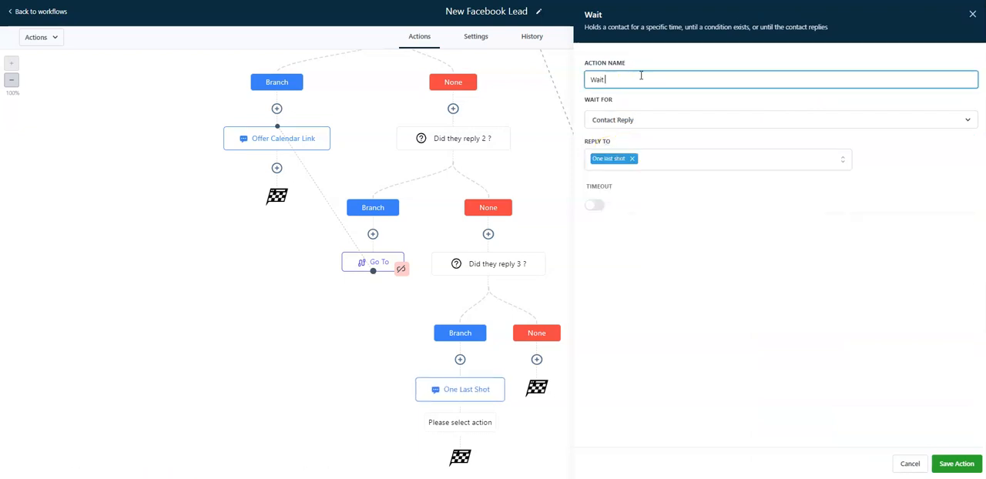
type("for reply only")
left_click(955, 462)
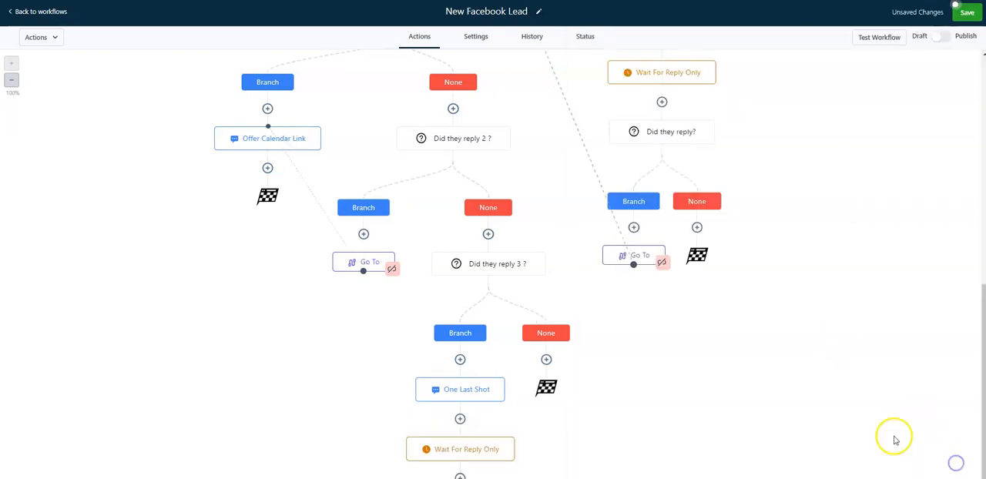
Add an If/Else condition named "Did they reply?" below the last "Wait for reply only" action, with Contact replied set to Yes, and save it
scroll(470, 326, "down", 1)
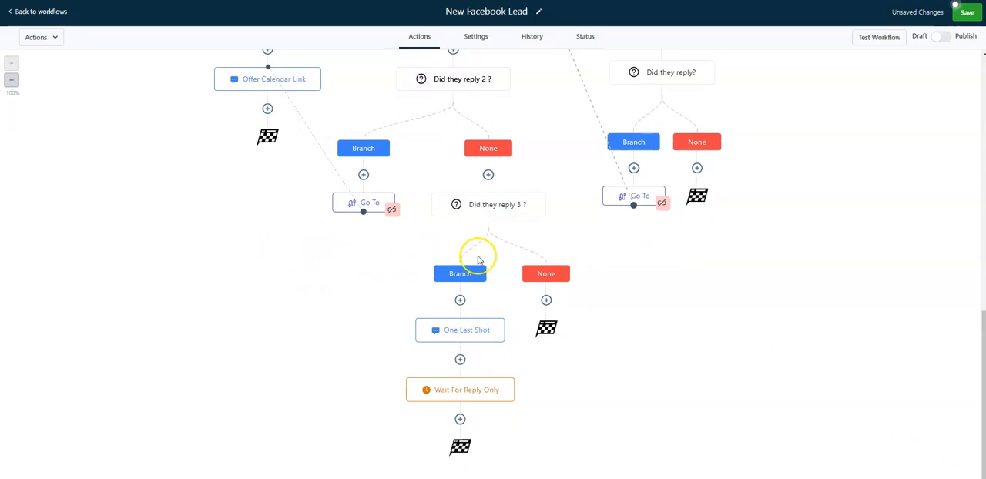
left_click(460, 419)
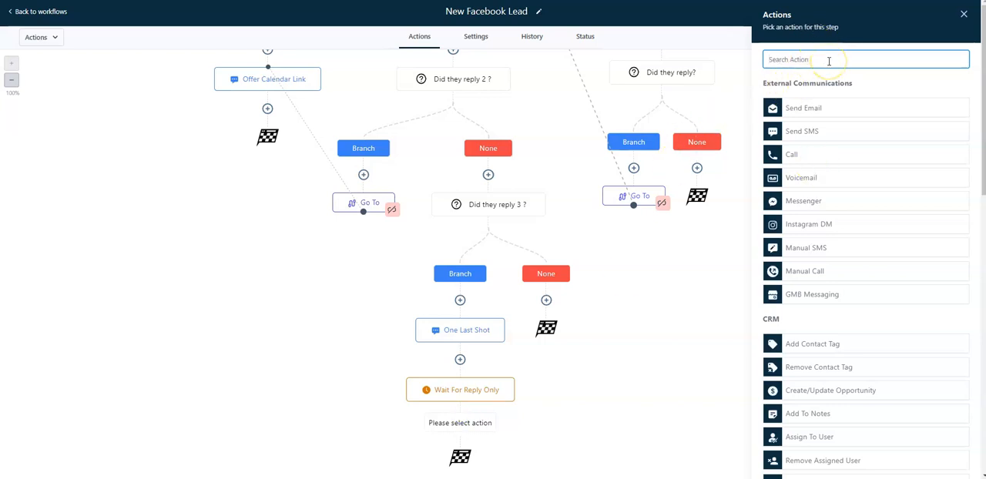
type("if")
left_click(797, 124)
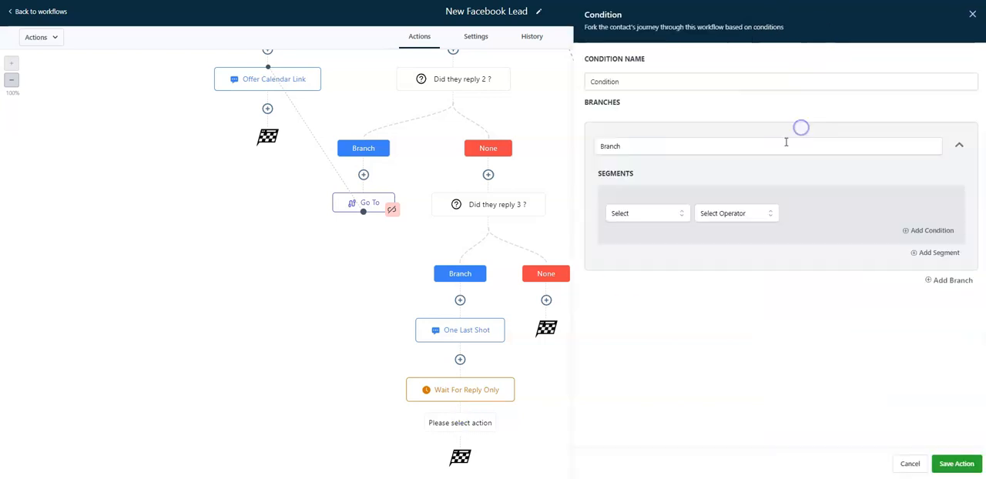
left_click(652, 218)
left_click(646, 251)
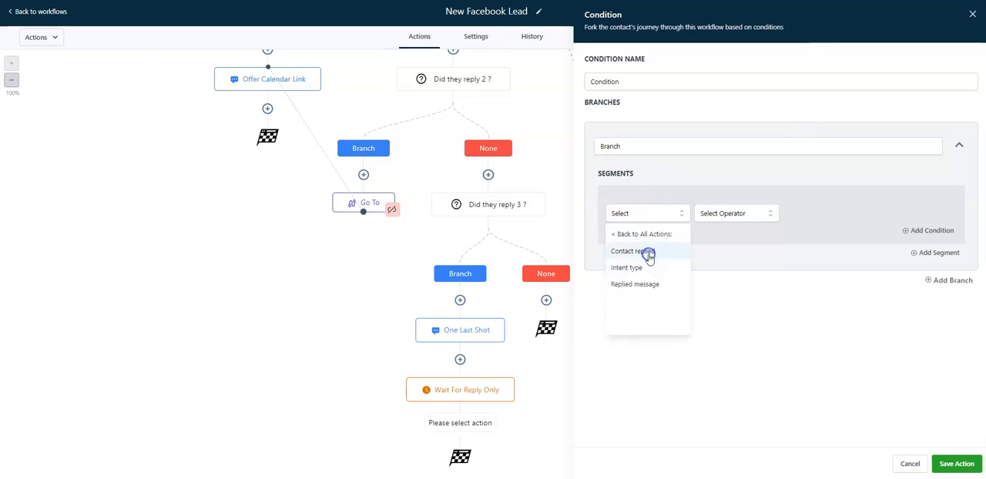
left_click(656, 252)
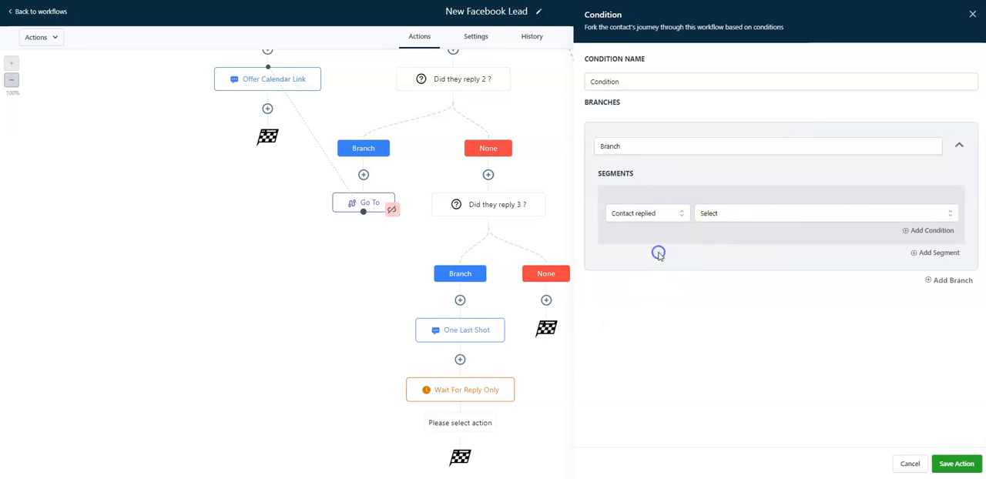
left_click(732, 208)
left_click(713, 274)
left_click(630, 81)
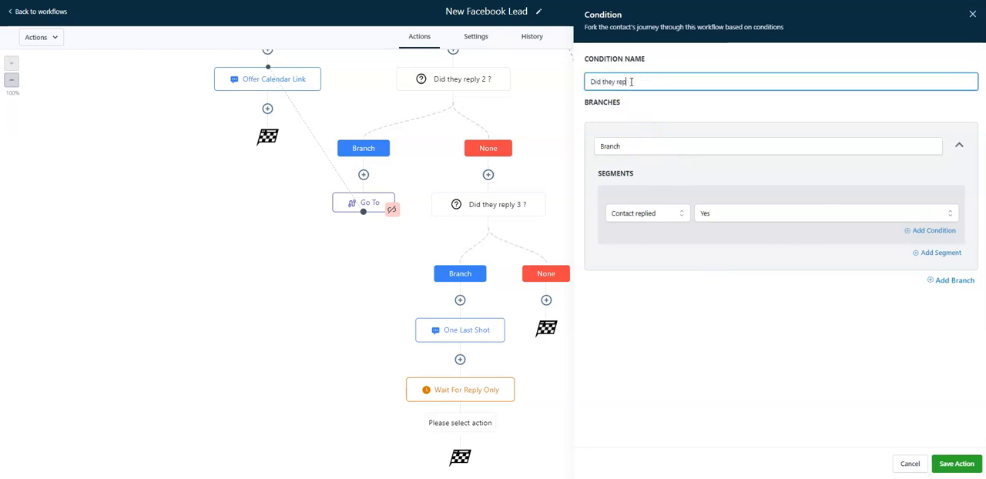
left_click(956, 463)
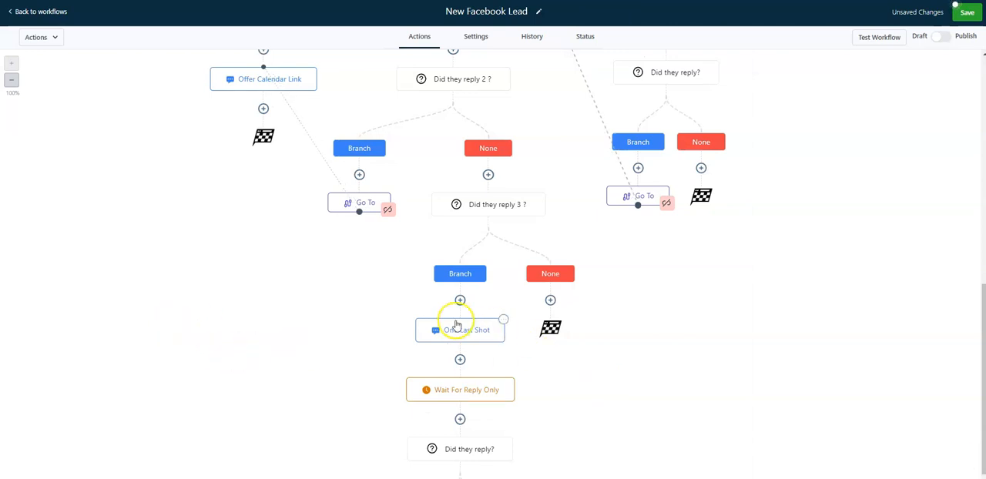
Append "please respond only with 1 or 2" to the "One last shot" message, then save the action and the workflow
left_click(466, 331)
left_click(894, 273)
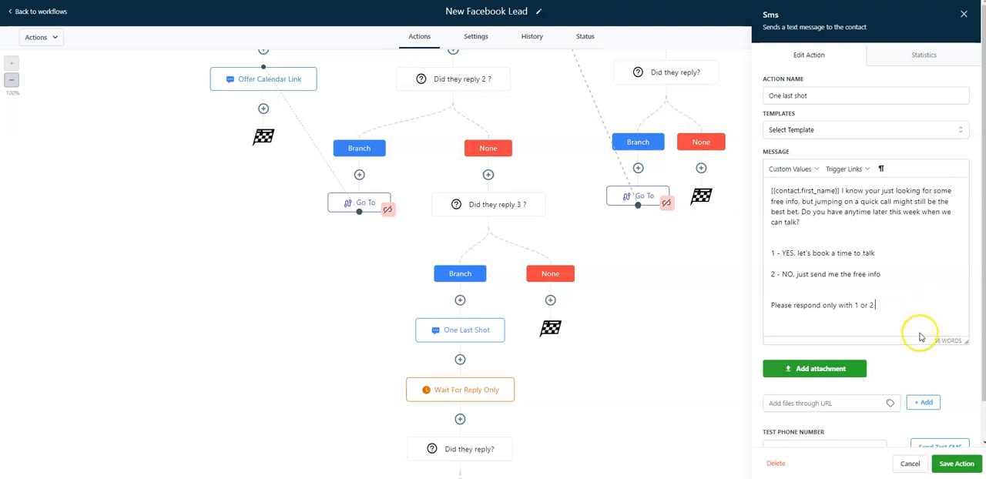
left_click(770, 305)
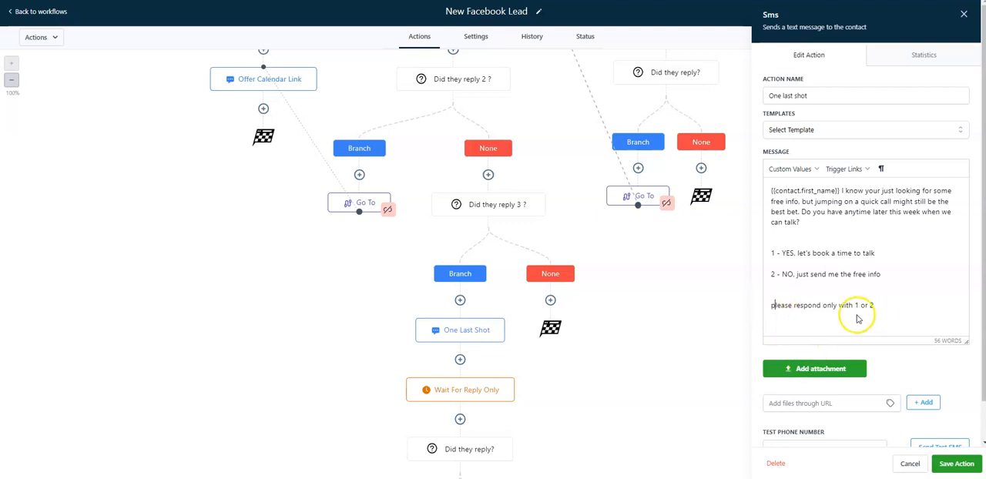
left_click(956, 463)
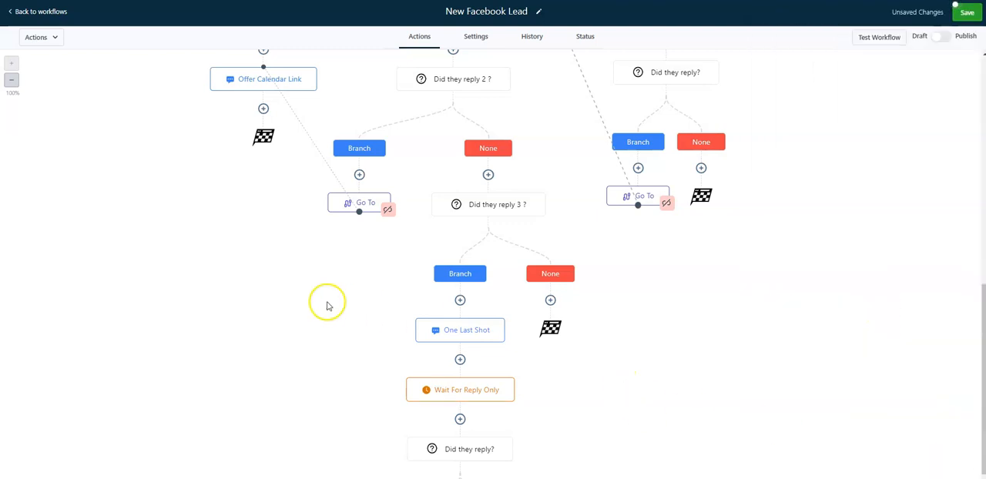
left_click(960, 11)
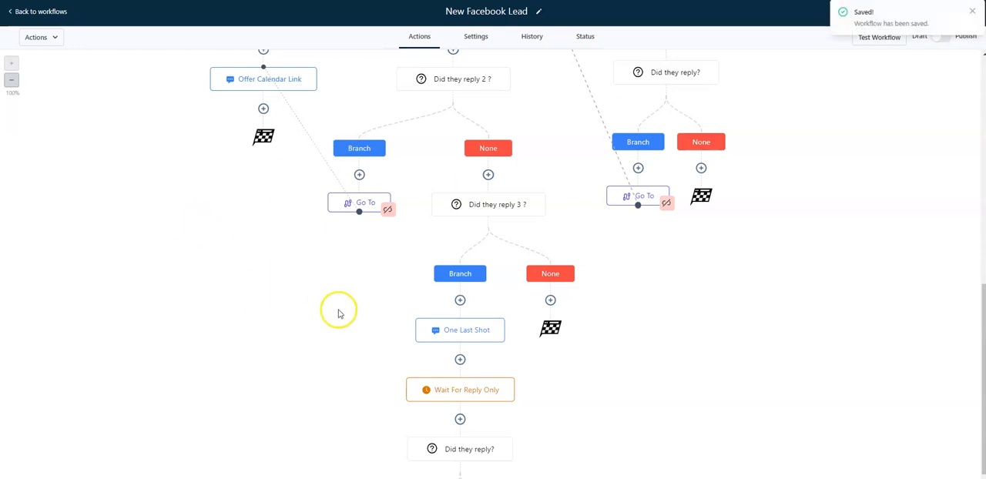
Add an If/Else action on the new "Did they reply?" Branch path with the condition Replied message Is 1
scroll(339, 312, "down", 3)
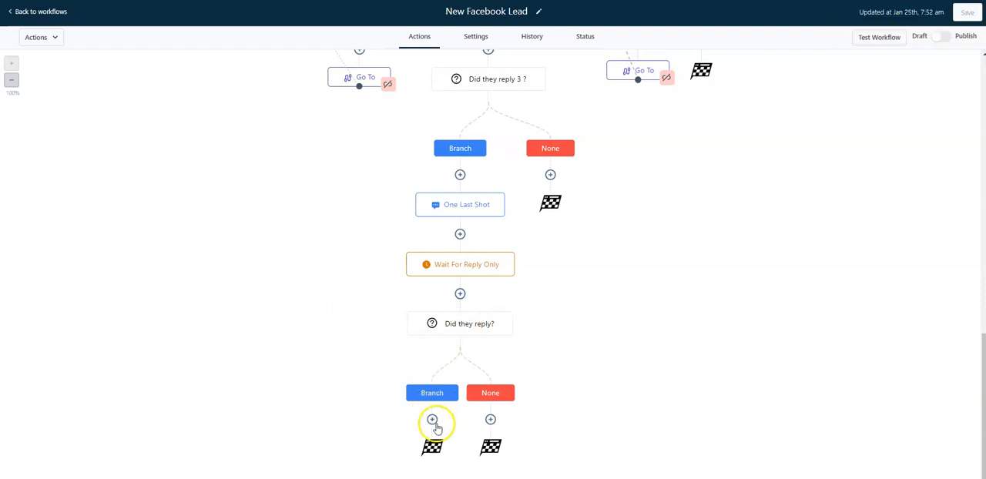
left_click(432, 420)
left_click(844, 59)
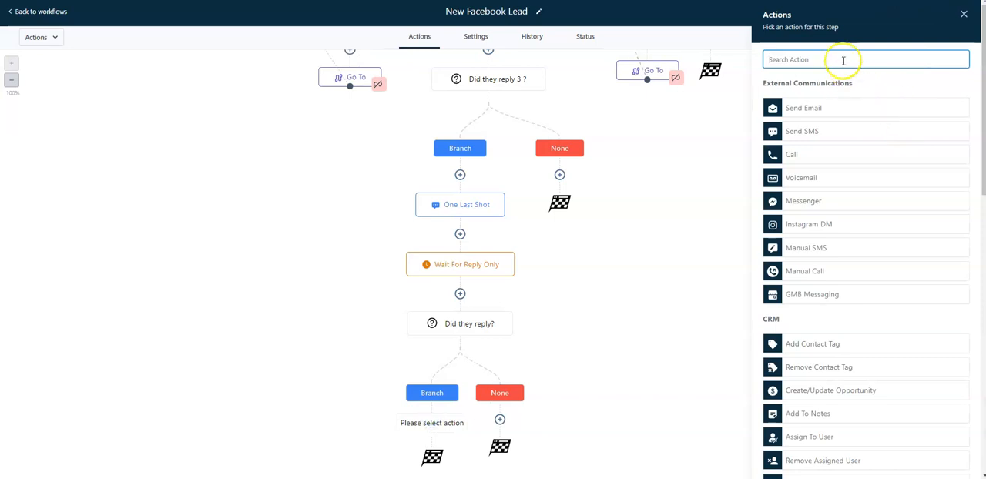
type("if")
left_click(838, 123)
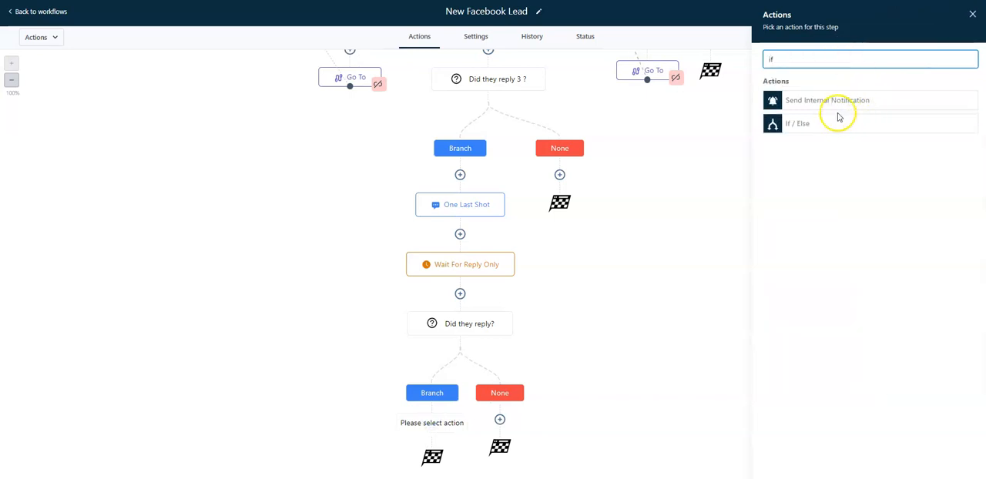
left_click(646, 208)
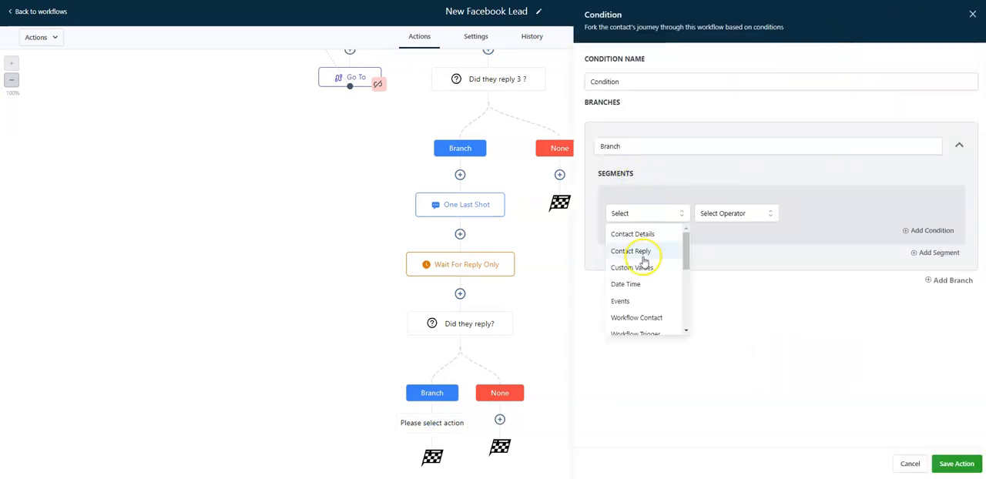
left_click(642, 255)
left_click(650, 287)
left_click(738, 213)
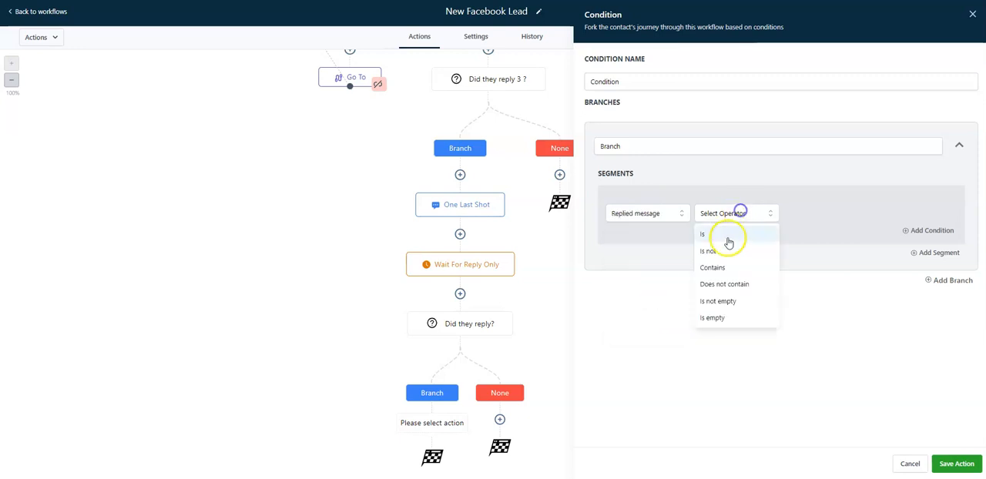
left_click(724, 230)
left_click(823, 214)
type("1")
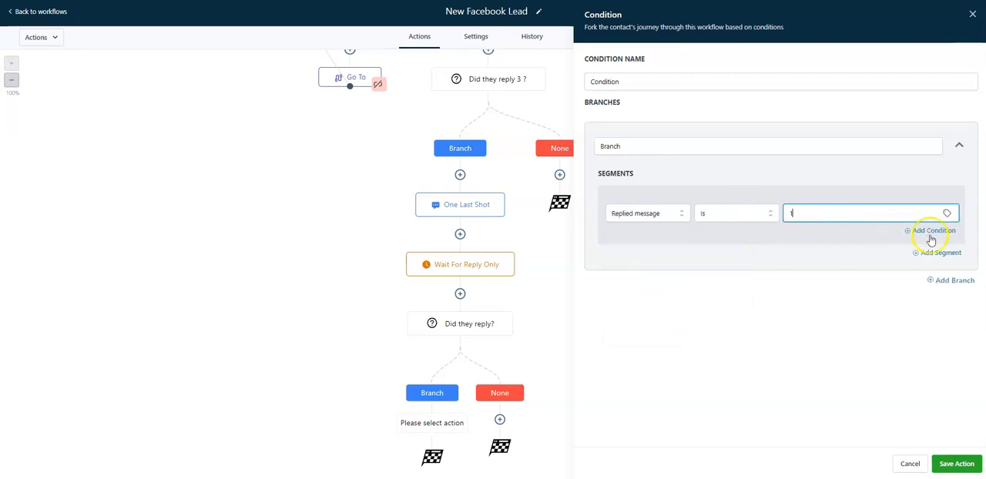
Add an OR condition of Replied message Is 2, name the condition "Did they reply 1 or 2 ?" and save it
left_click(933, 230)
left_click(640, 254)
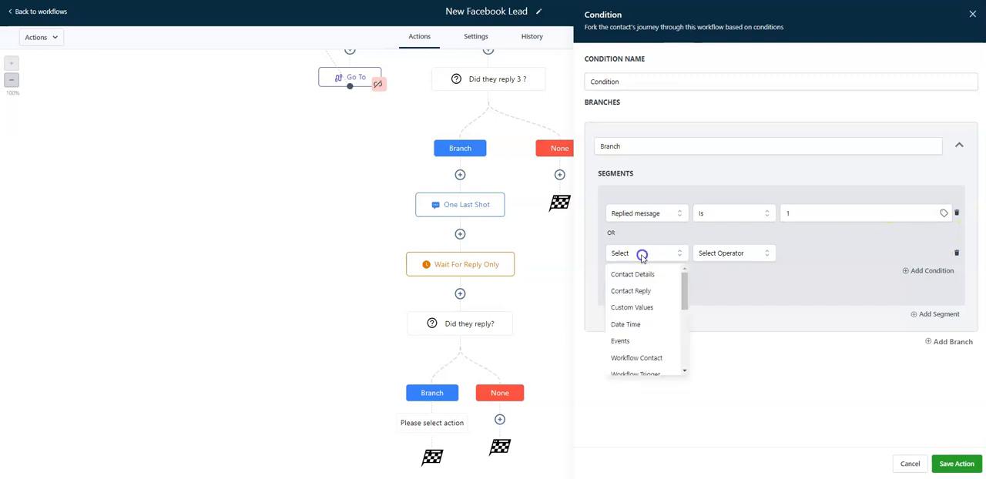
left_click(657, 302)
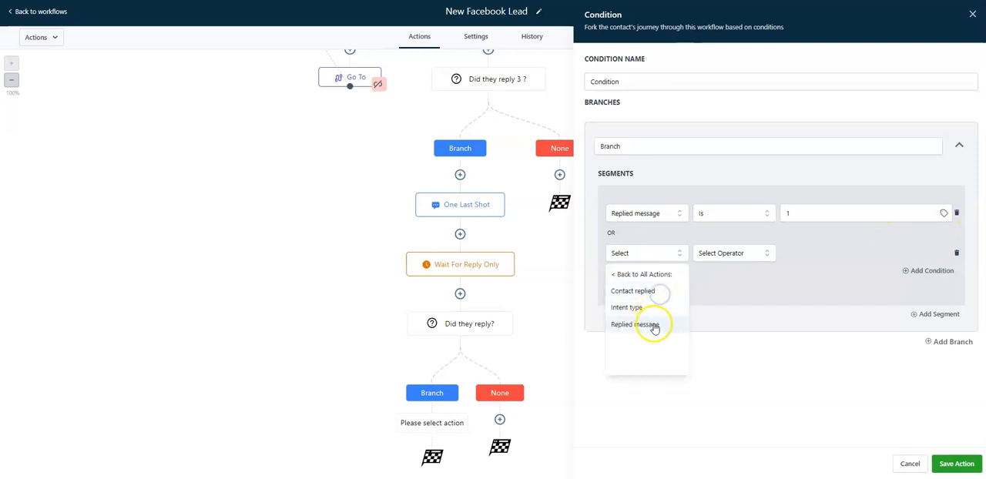
left_click(649, 324)
left_click(718, 254)
left_click(716, 276)
left_click(814, 254)
type("2")
triple_click(673, 80)
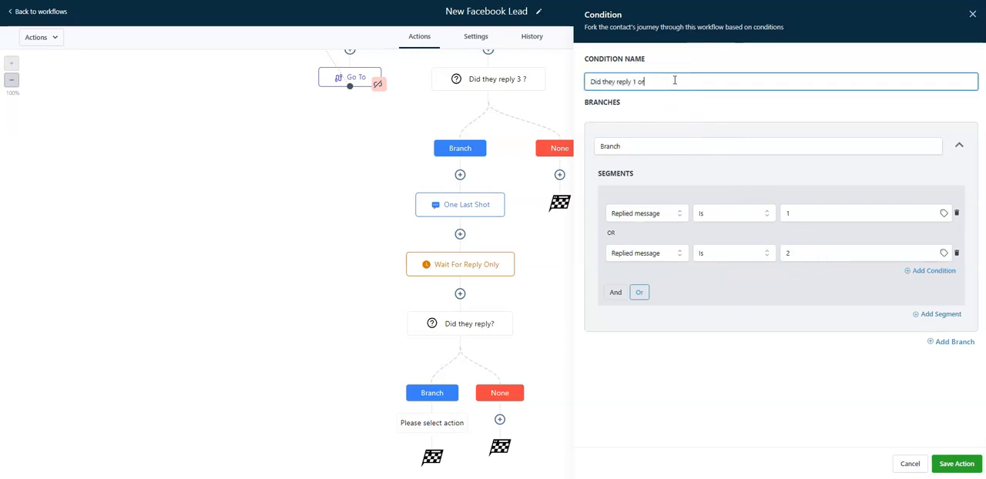
left_click(949, 463)
Add a Send SMS action on its None path reading "please reply only 1 or 2", named "Remind to reply only 1 or 2", and save it
scroll(510, 393, "down", 2)
left_click(462, 418)
left_click(802, 132)
left_click(817, 212)
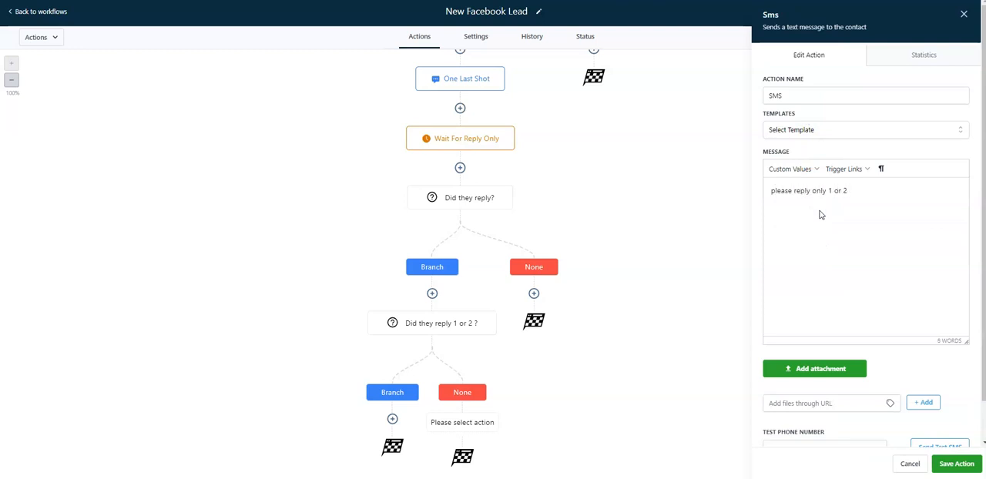
double_click(792, 97)
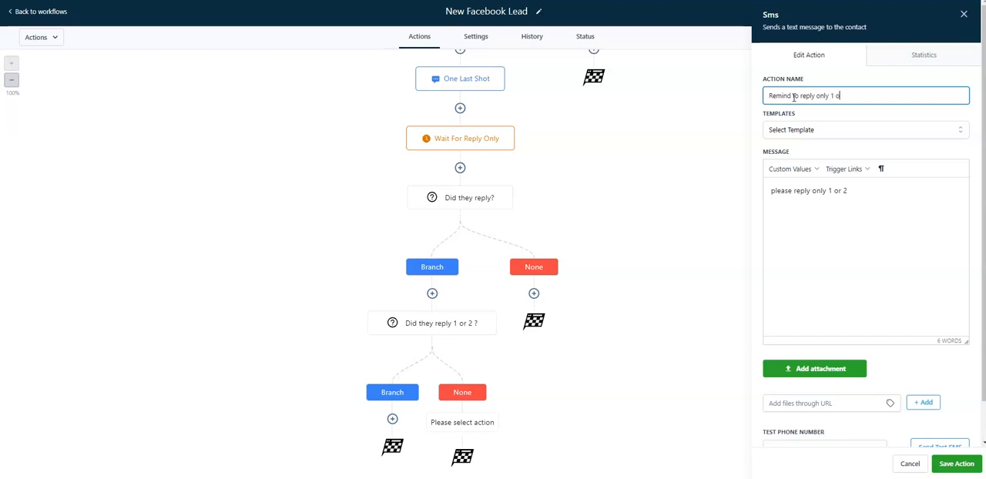
type("Remind to reply only 1 or 2")
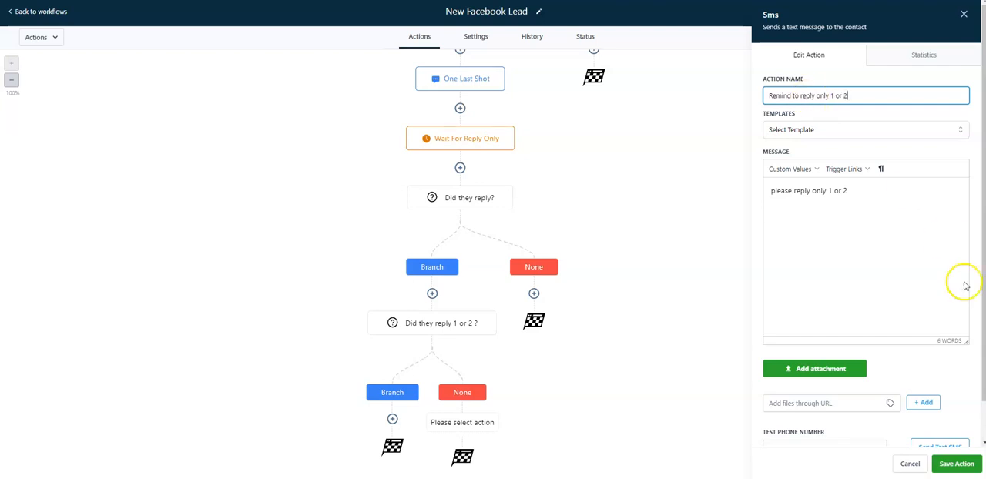
left_click(957, 466)
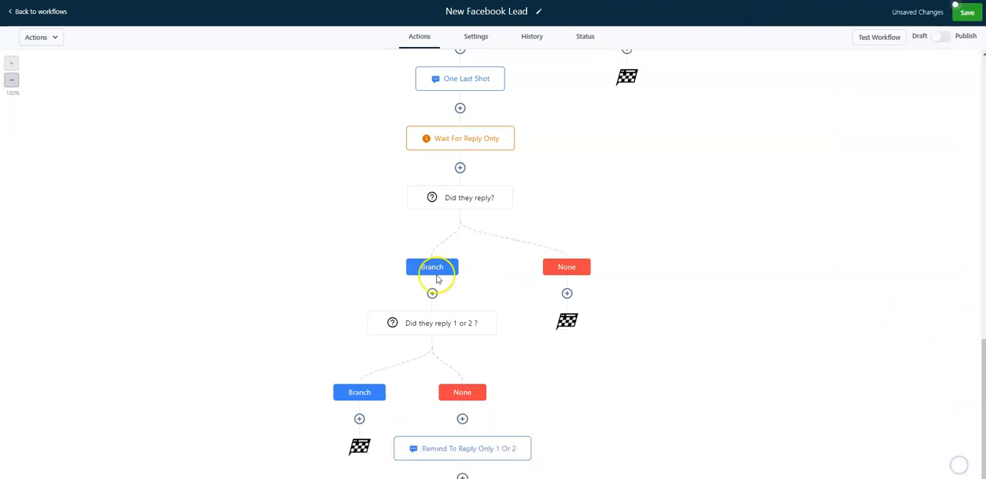
Add a Wait action named "Wait for reply only" below the reminder, waiting for a Contact Reply to "Remind to reply only 1 or 2", and save it
scroll(436, 277, "down", 1)
left_click(462, 418)
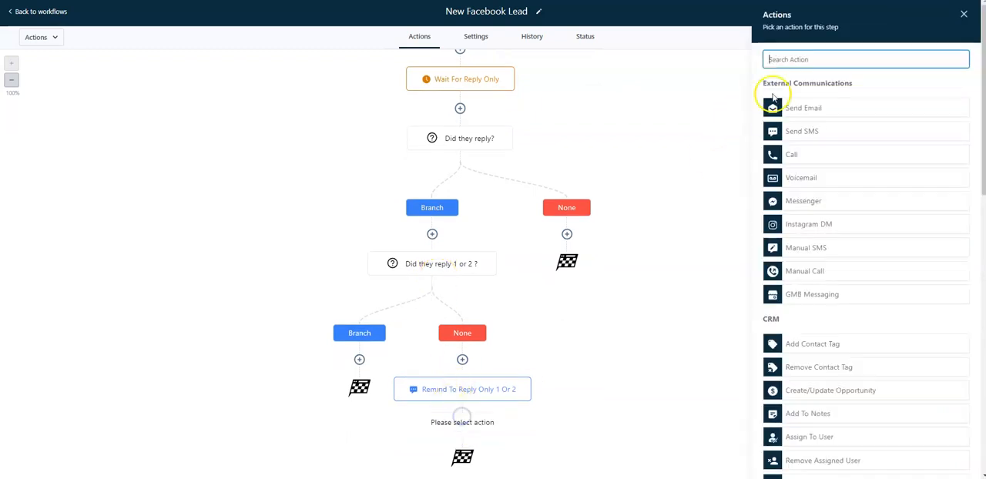
type("wait")
left_click(810, 106)
left_click(631, 119)
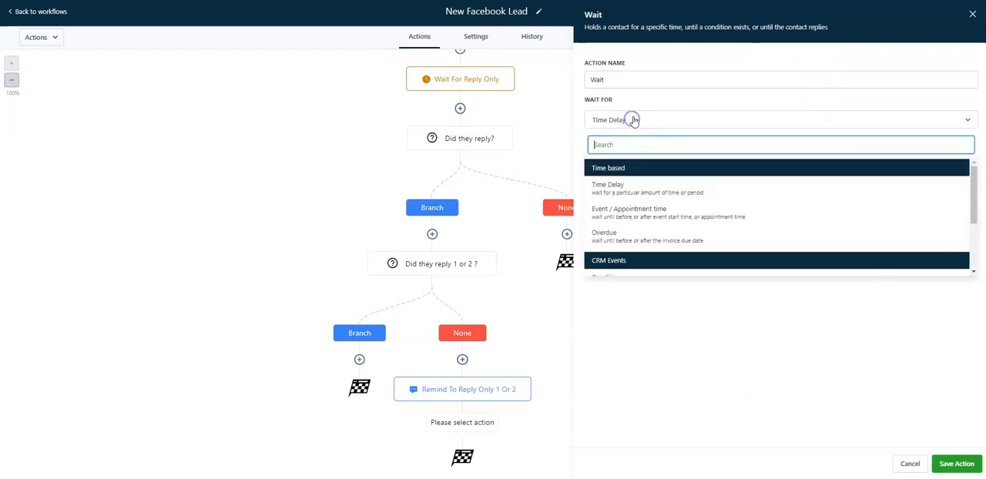
scroll(645, 200, "down", 3)
left_click(651, 215)
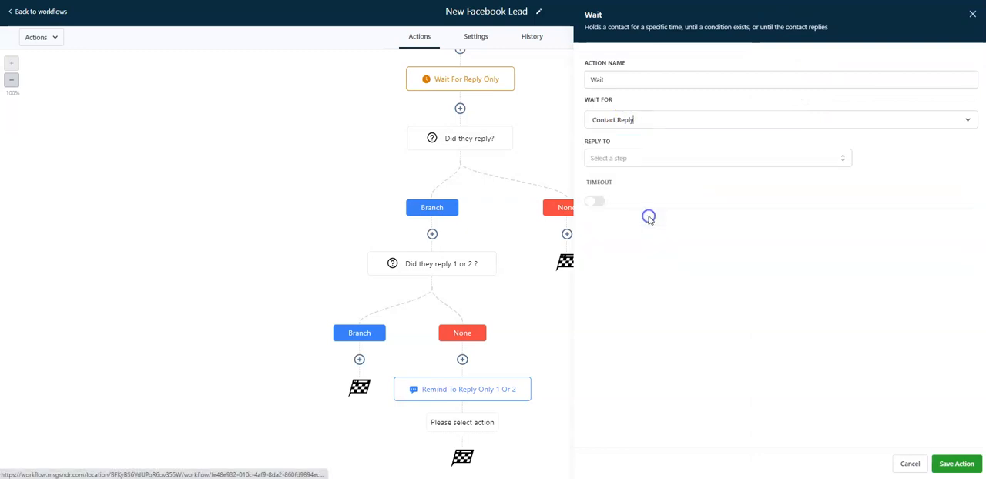
left_click(619, 158)
left_click(634, 215)
left_click(637, 80)
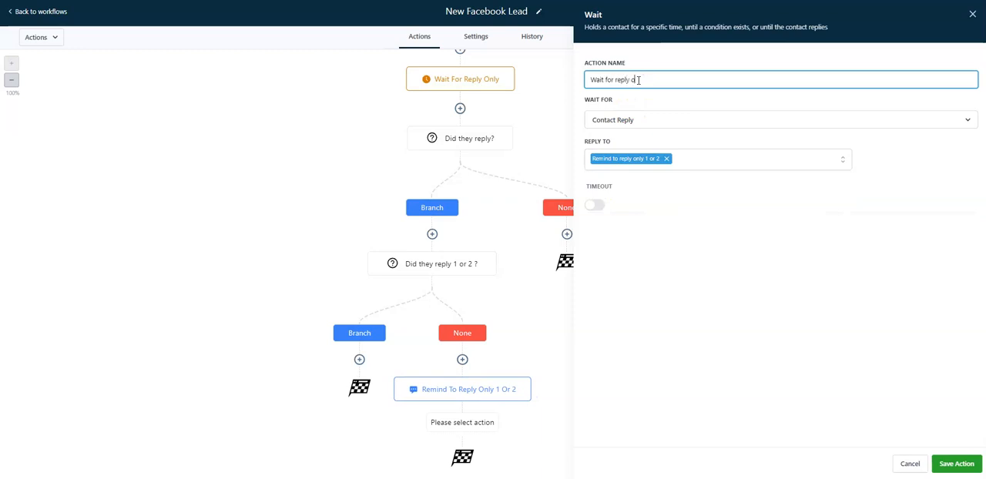
left_click(956, 463)
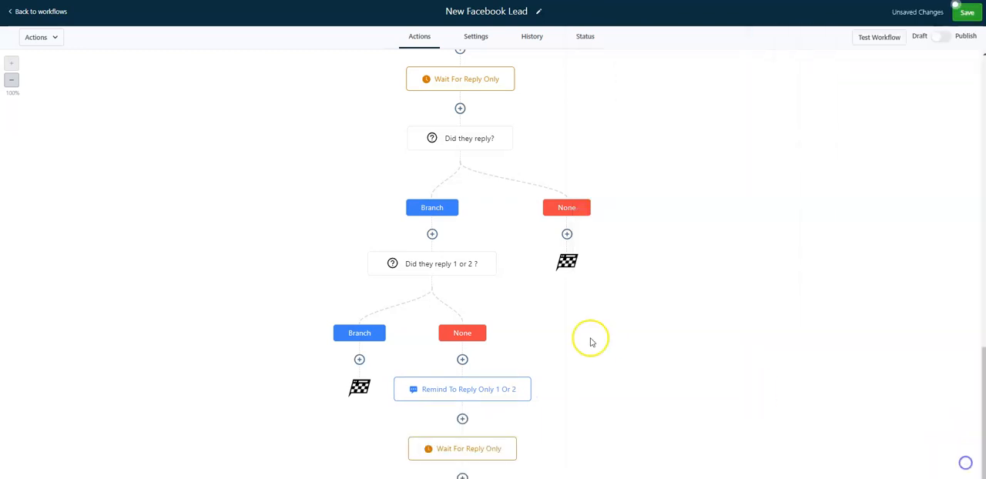
Add a Go To action below that Wait, link it back to the "Did they reply 1 or 2 ?" condition, and save the workflow
scroll(590, 336, "down", 2)
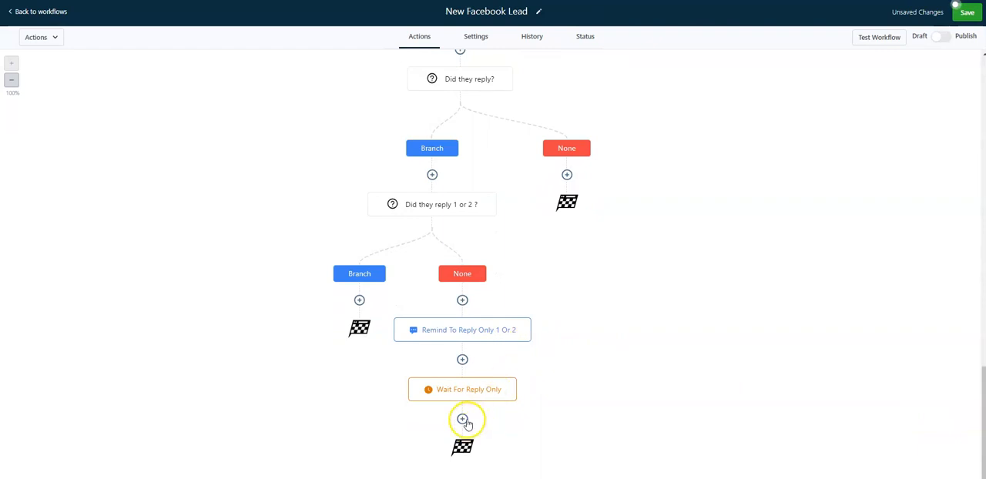
left_click(461, 420)
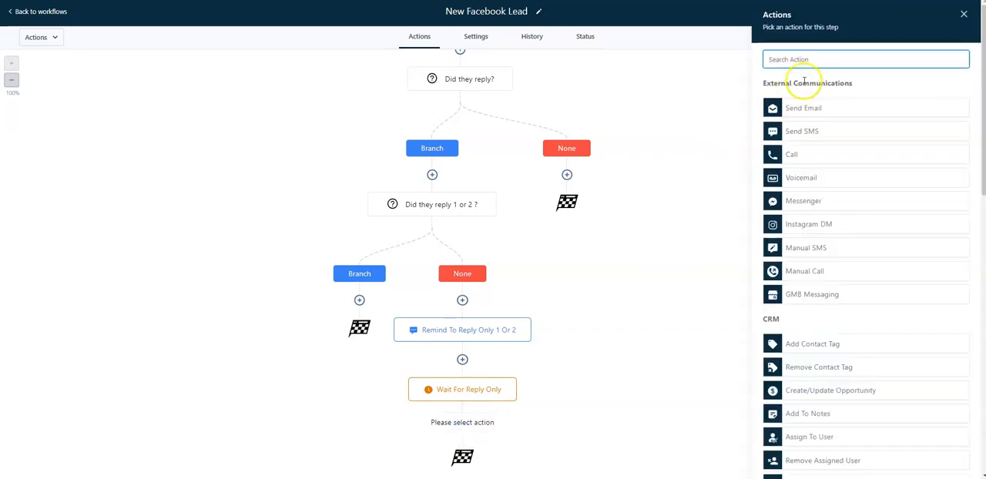
type("go")
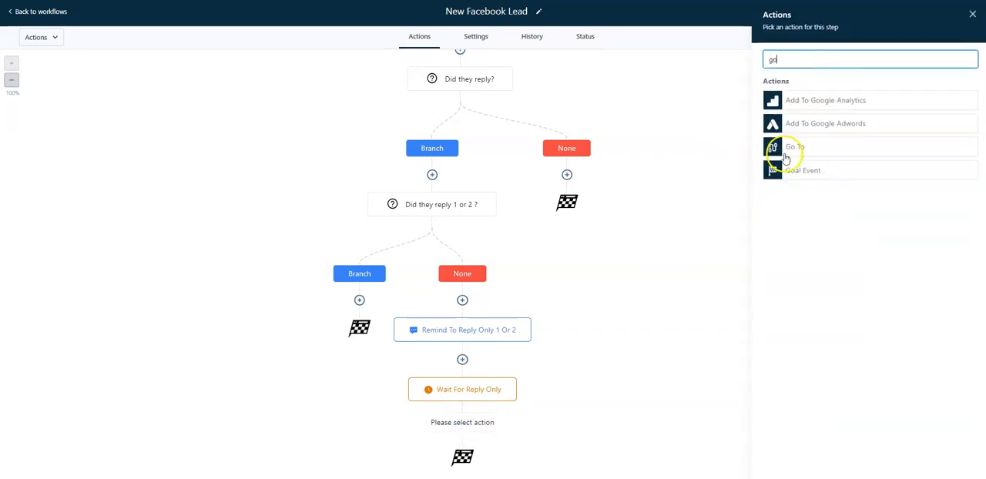
left_click(785, 152)
left_click(959, 463)
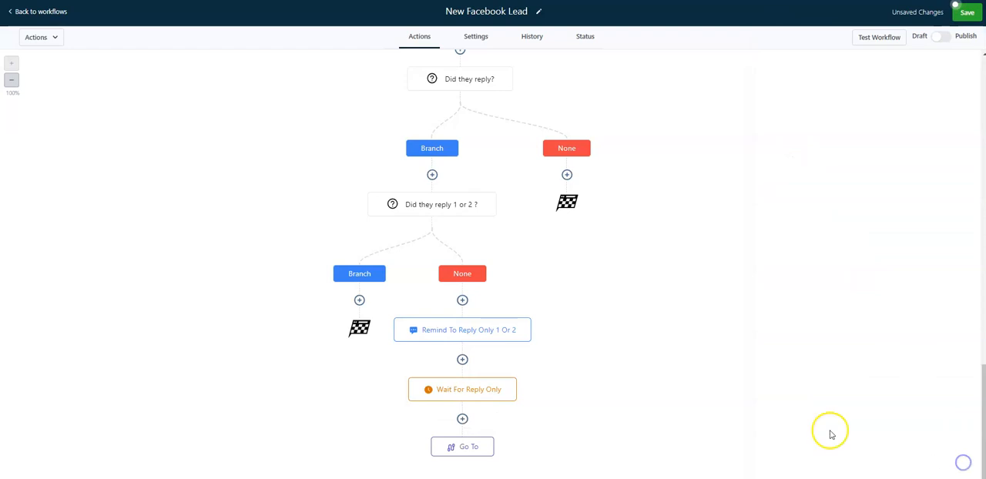
left_click(432, 192)
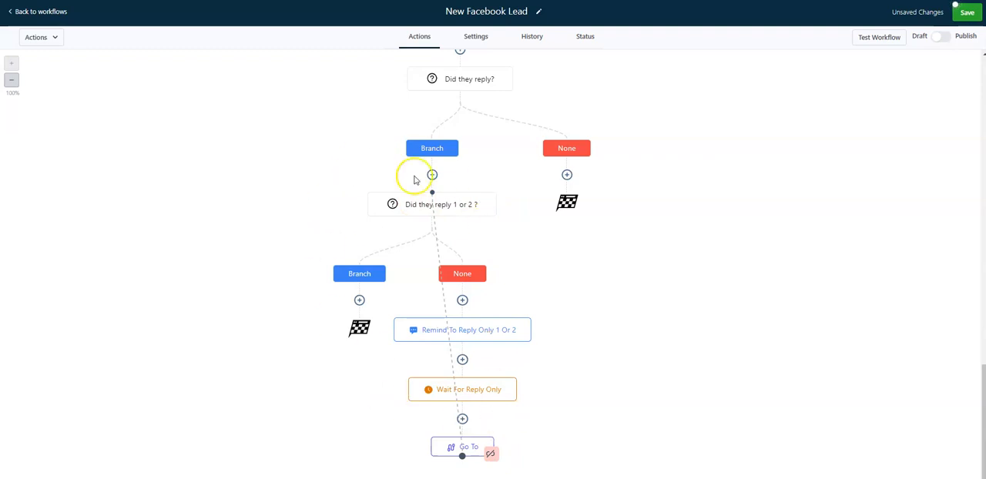
left_click(972, 6)
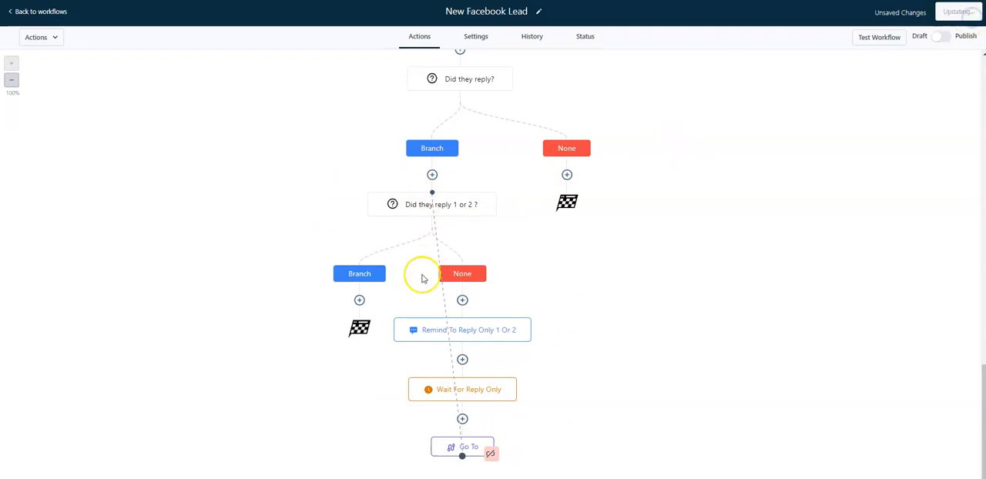
Add an If/Else on the Branch path of "Did they reply 1 or 2 ?" for Replied message Is 1, name it "Did they reply 1 ?" and save it
left_click(359, 300)
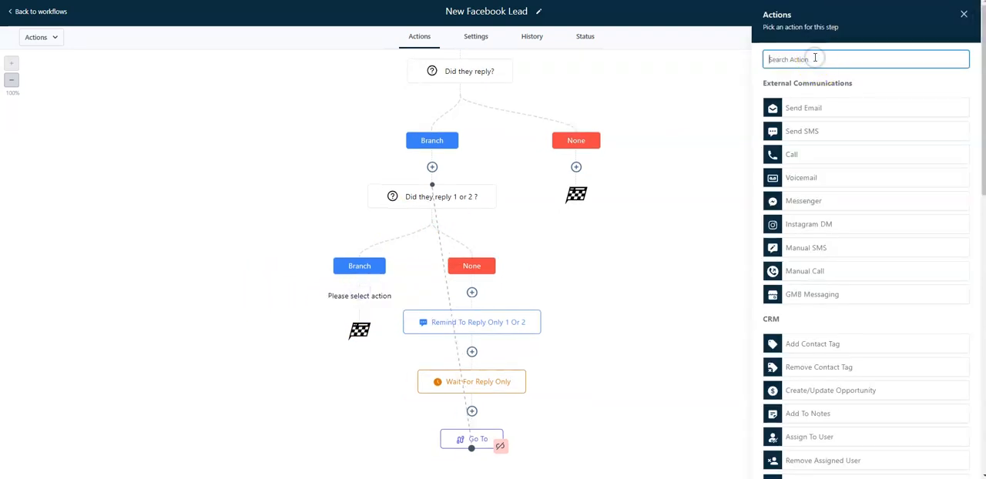
type("if")
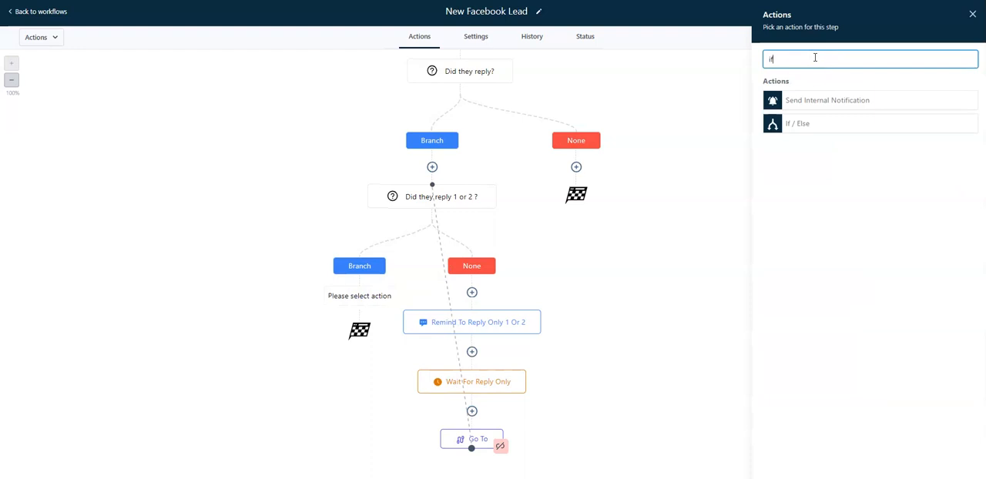
left_click(805, 125)
left_click(659, 216)
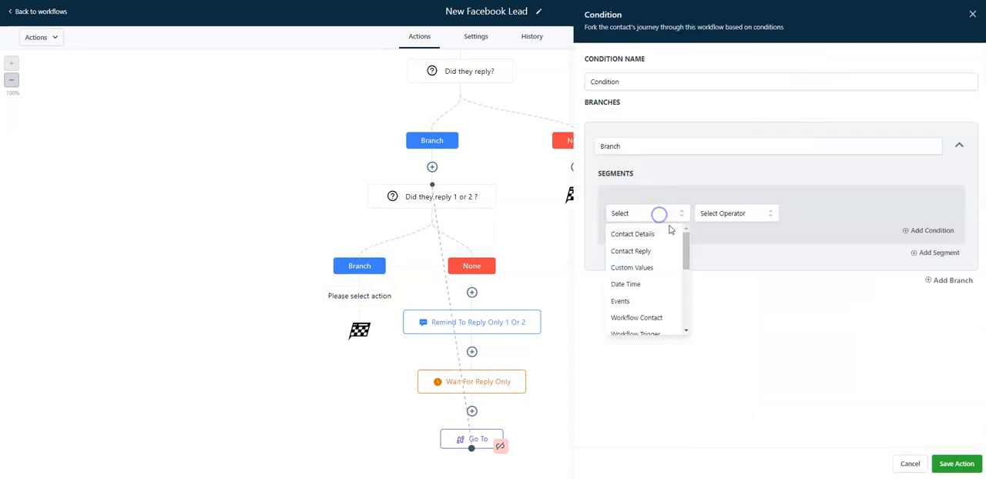
left_click(649, 254)
left_click(655, 285)
left_click(711, 213)
left_click(712, 237)
left_click(811, 212)
type("1 or ")
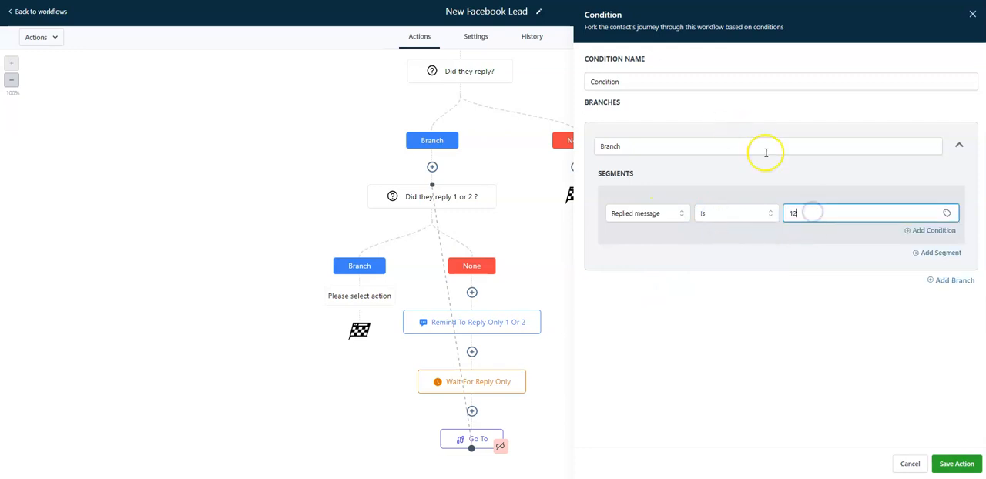
type("2")
key("BackSpace")
double_click(650, 80)
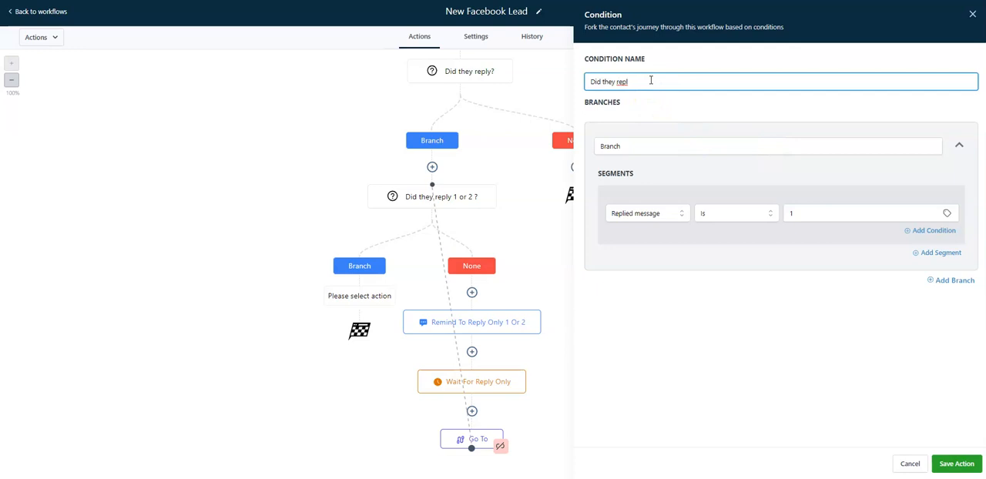
left_click(953, 464)
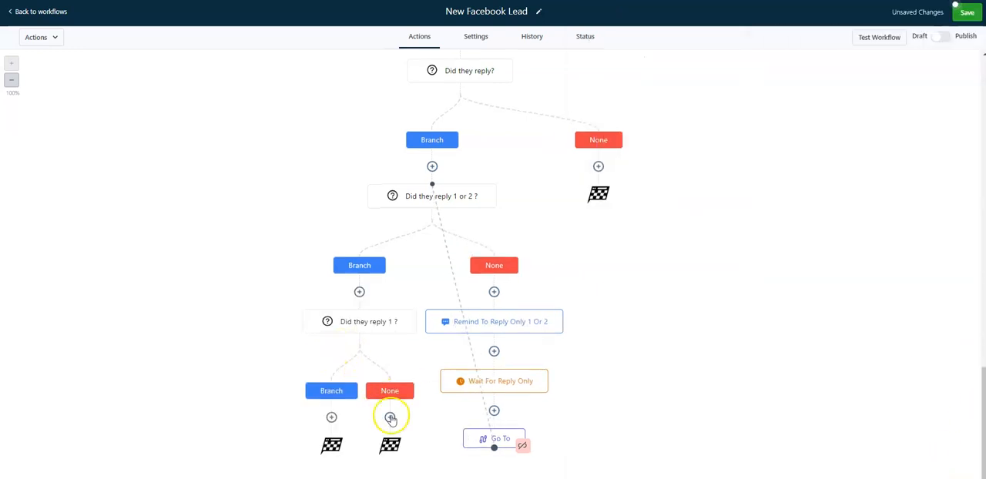
Add an If/Else on the None path of the new "Did they reply 1 ?" for Replied message Is 2, named "Did they reply 2 ?", and save it
left_click(390, 416)
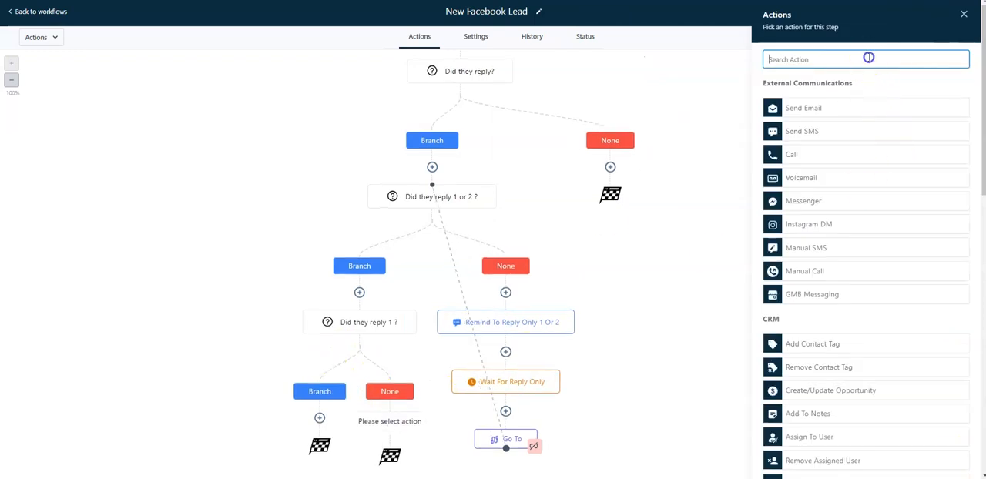
type("if")
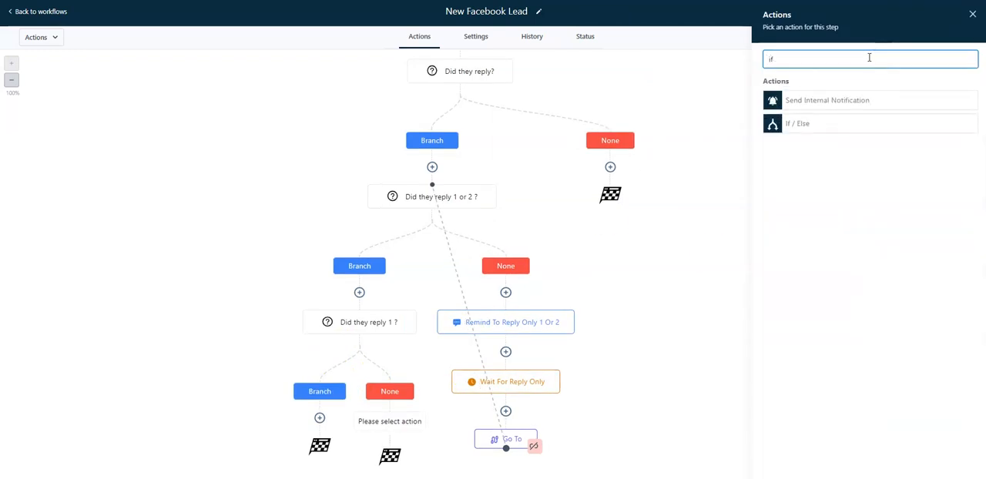
left_click(858, 123)
left_click(645, 214)
left_click(649, 249)
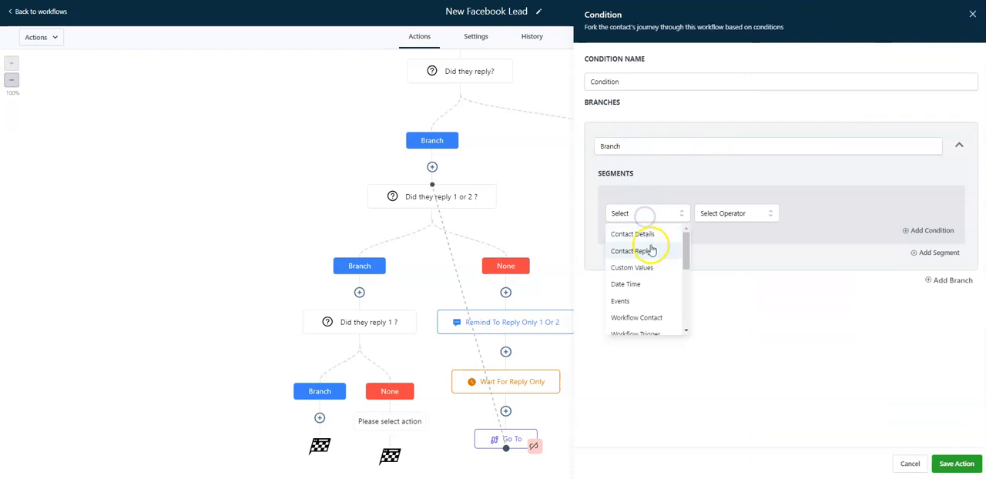
left_click(657, 279)
left_click(708, 214)
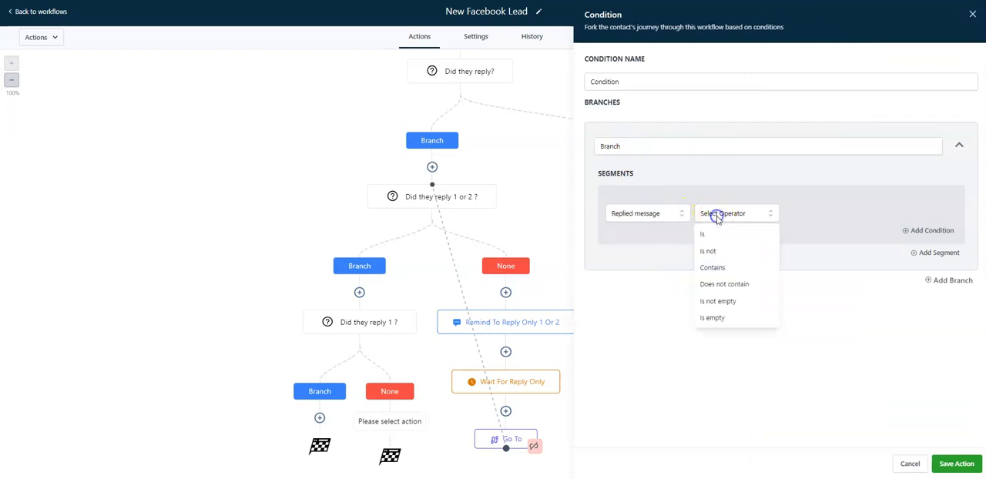
left_click(710, 233)
left_click(830, 211)
type("2")
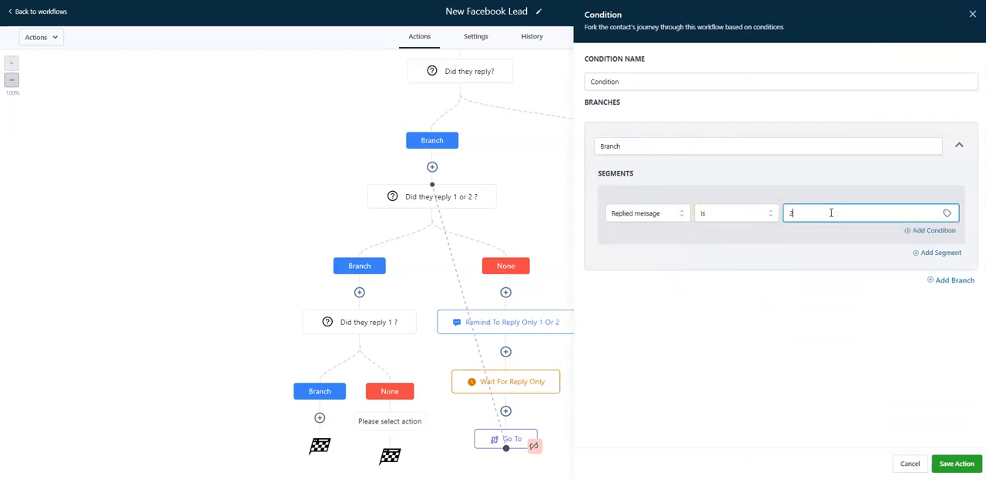
left_click(648, 81)
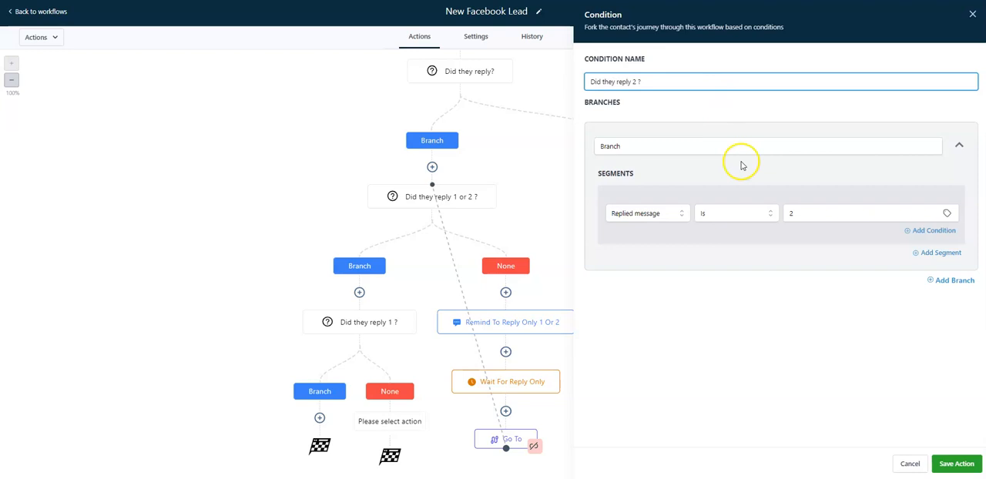
left_click(955, 463)
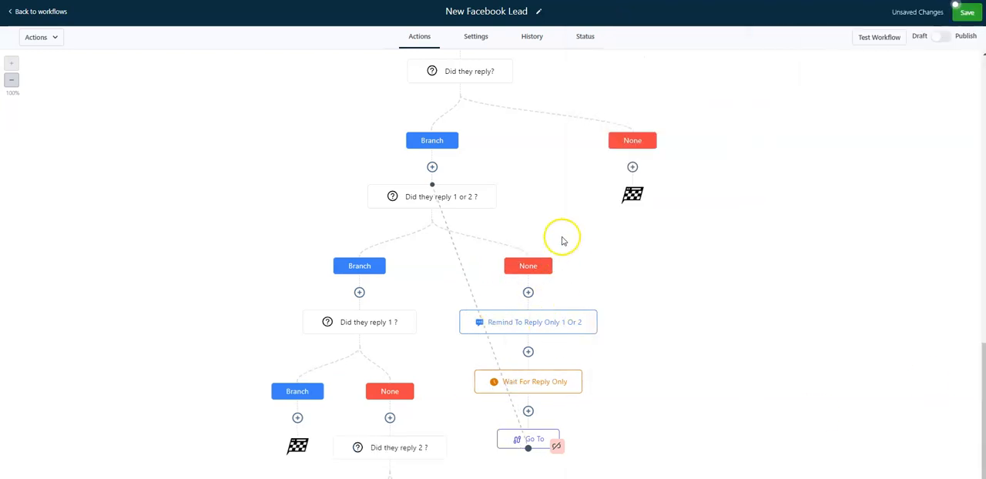
Review the numbered reply options in the One Last Shot message and leave it without saving
scroll(549, 254, "down", 2)
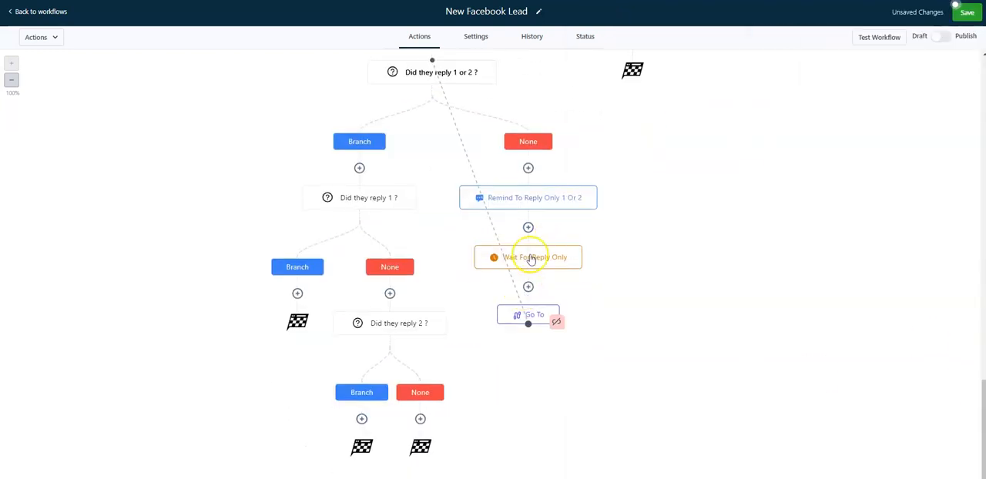
scroll(520, 203, "up", 2)
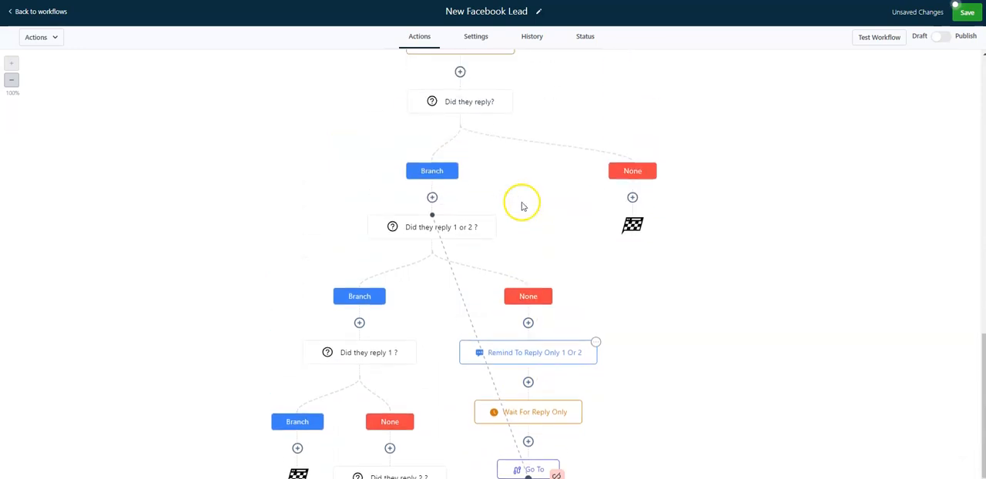
scroll(521, 205, "up", 2)
left_click(462, 143)
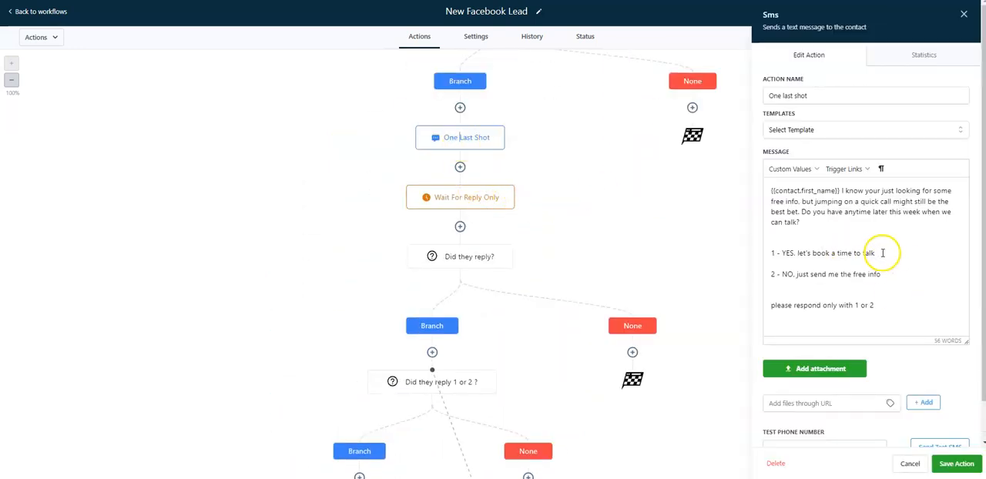
left_click_drag(878, 253, 783, 257)
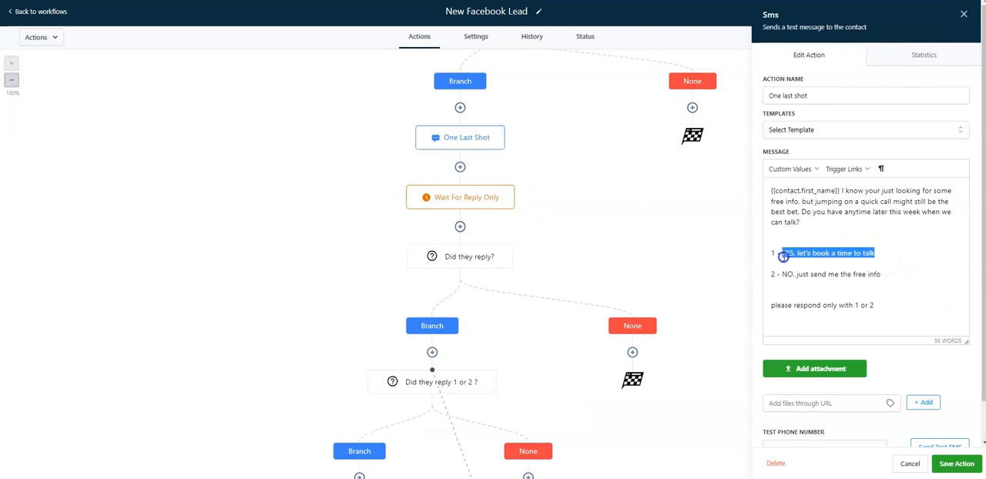
left_click(907, 464)
Add a Go To action on the Branch path of the lower "Did they reply 1 ?" and link it to the Offer Calendar Link message
scroll(205, 300, "down", 2)
scroll(205, 301, "down", 2)
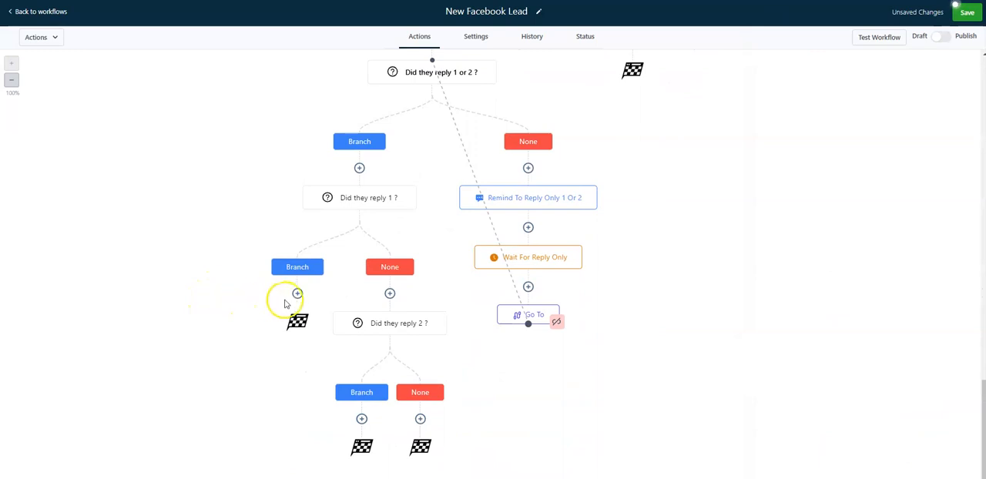
left_click(297, 292)
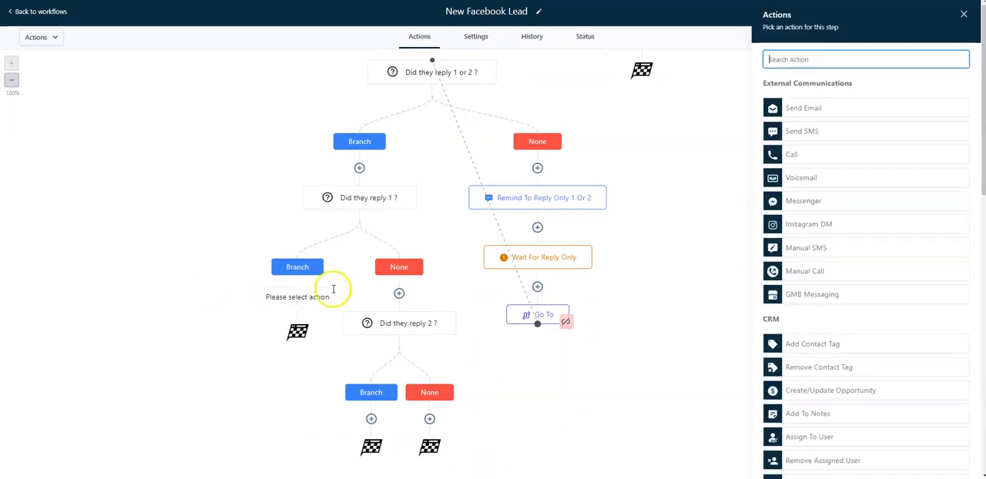
left_click(803, 67)
type("go")
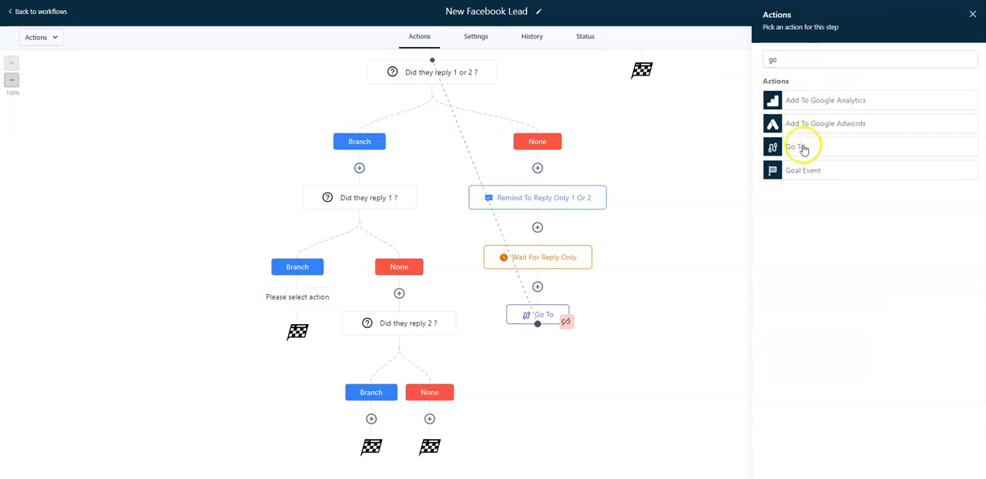
left_click(801, 147)
left_click(955, 462)
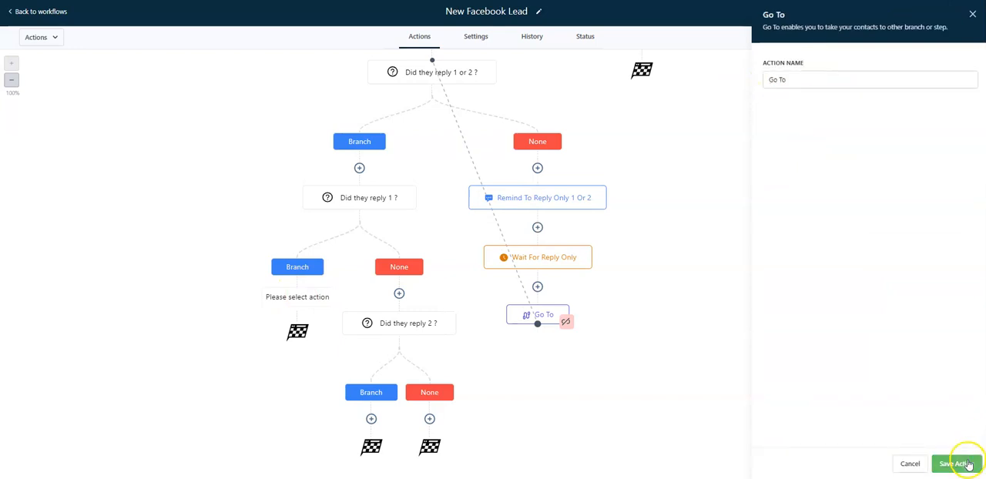
scroll(162, 196, "up", 3)
scroll(161, 196, "up", 4)
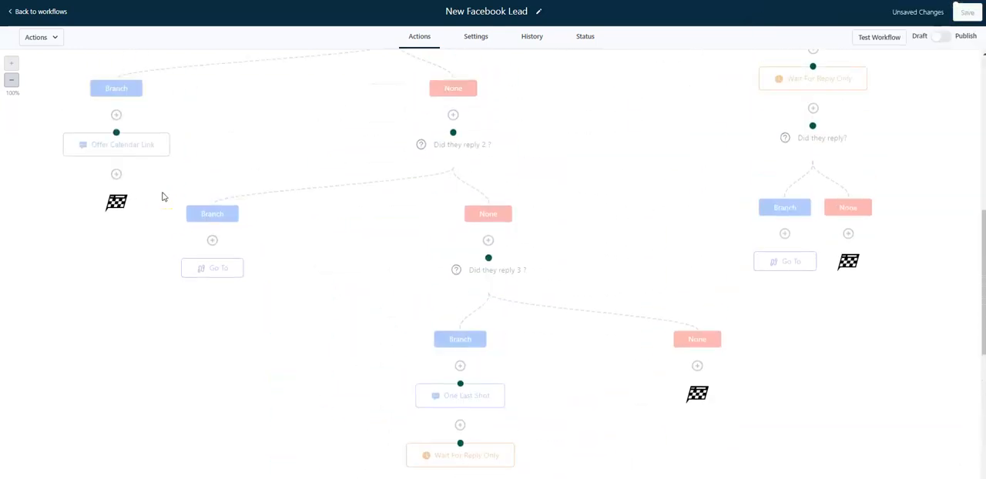
scroll(154, 195, "up", 1)
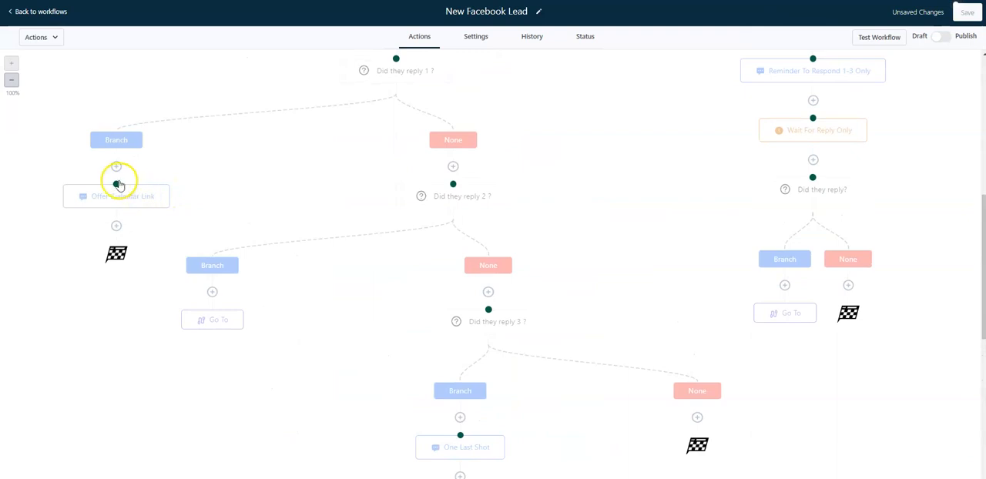
left_click(116, 185)
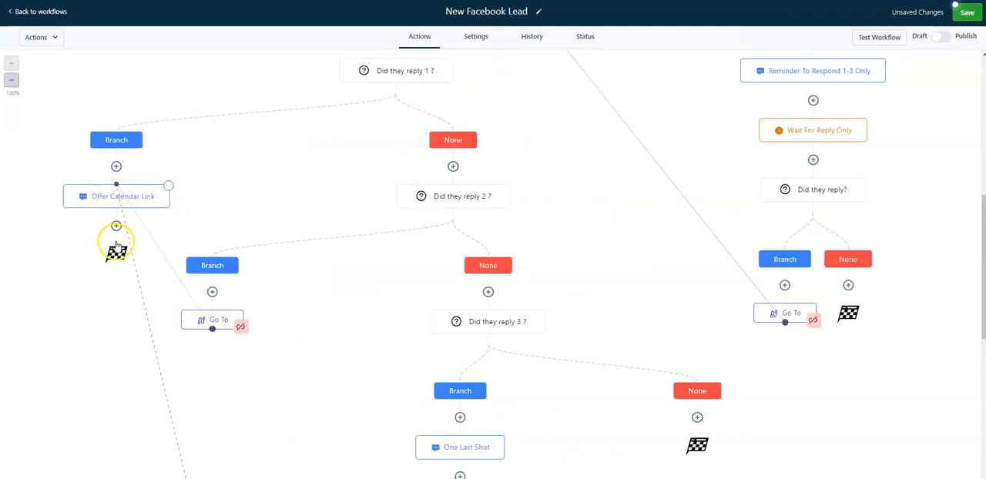
Add a Send SMS "OK, thanks...here's the free info" on the lower "Did they reply 2 ?" Branch path, named "Give up, offer free info", and save the workflow
scroll(140, 204, "down", 3)
scroll(140, 204, "down", 4)
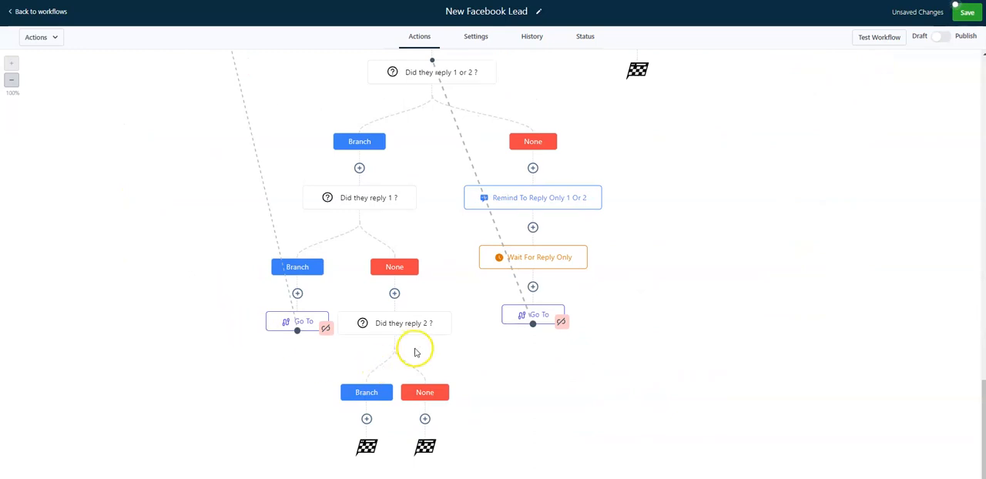
left_click(368, 419)
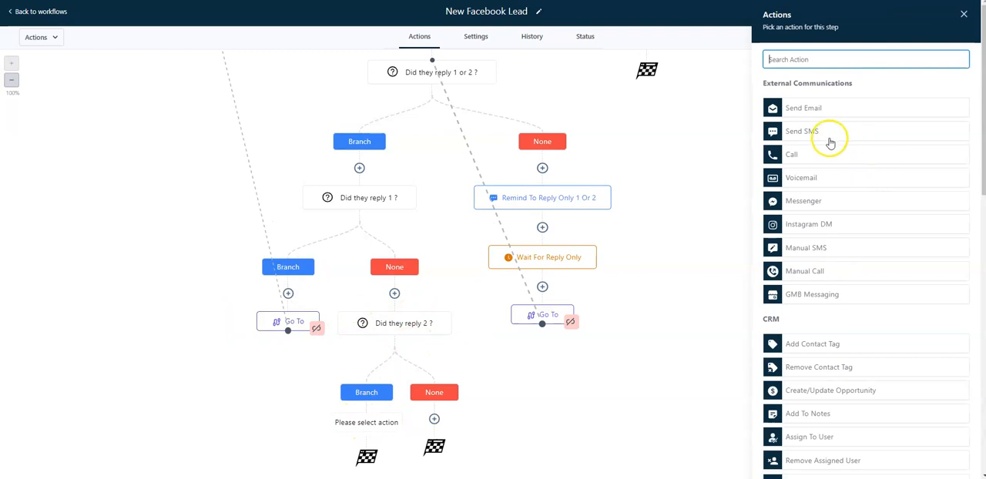
left_click(828, 132)
left_click(812, 210)
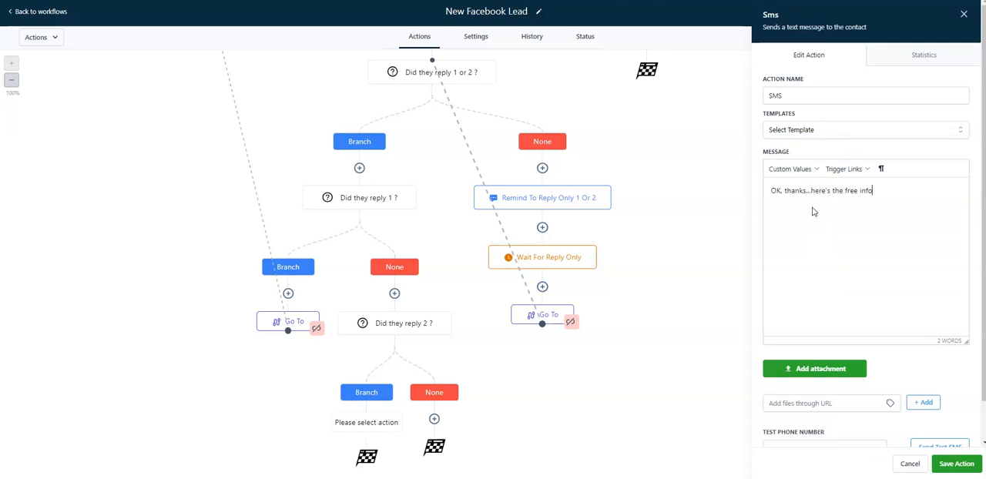
double_click(791, 96)
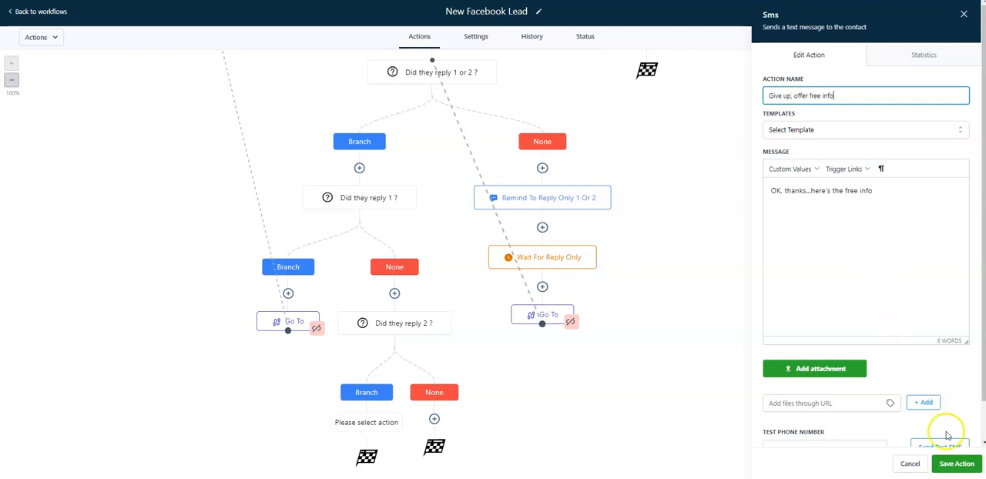
left_click(952, 463)
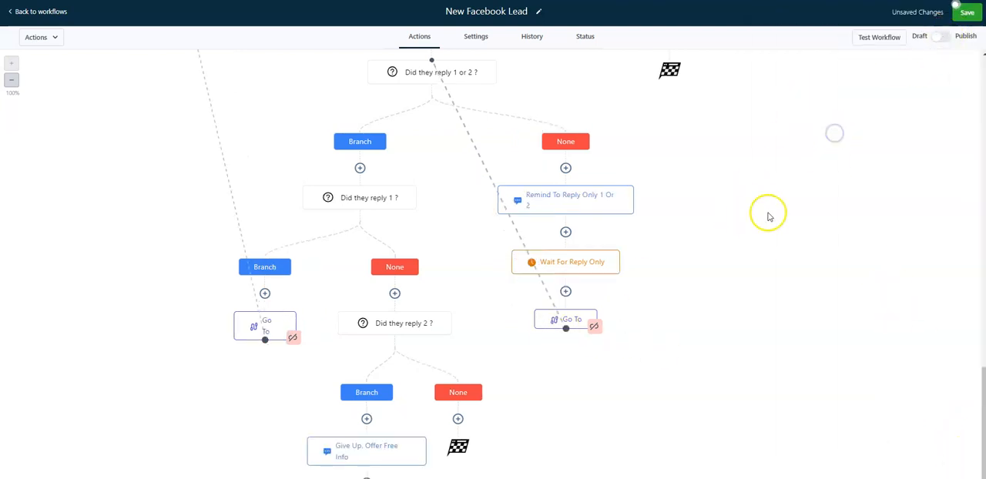
left_click(964, 13)
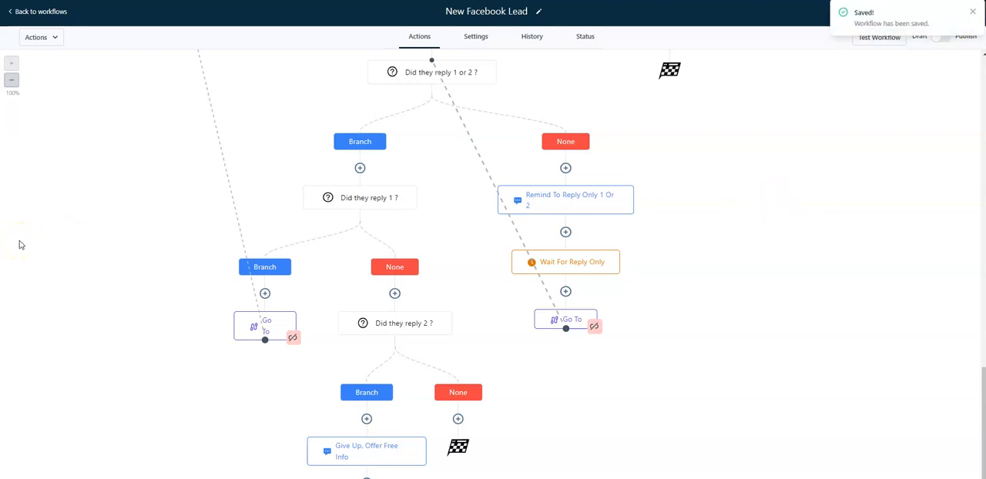
Review the whole workflow at 80% zoom, checking its reply branches, reminders and Go To links
scroll(21, 245, "up", 3)
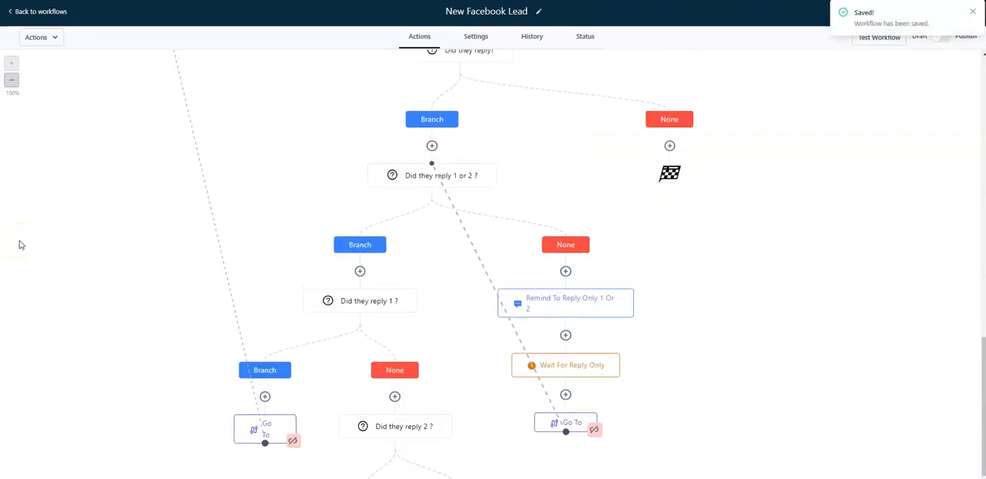
left_click(10, 80)
scroll(106, 203, "down", 5)
scroll(109, 206, "down", 7)
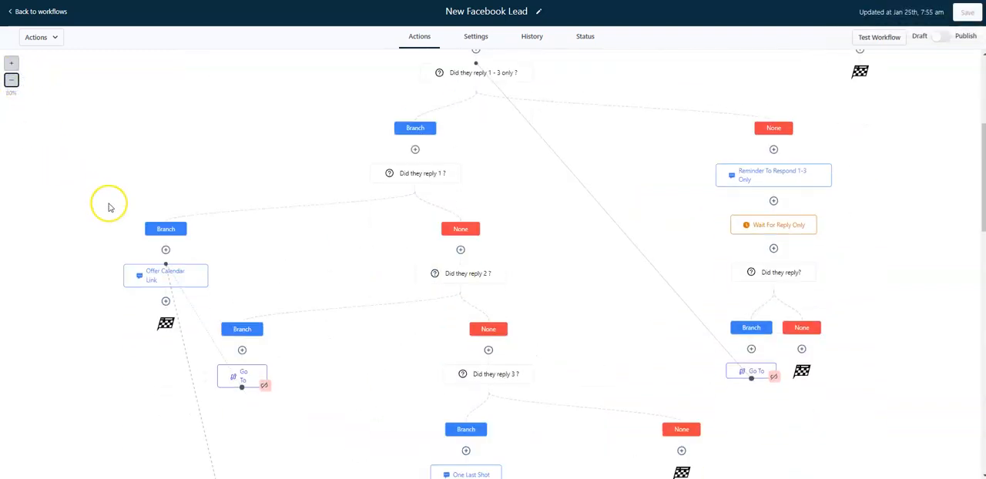
scroll(100, 216, "down", 7)
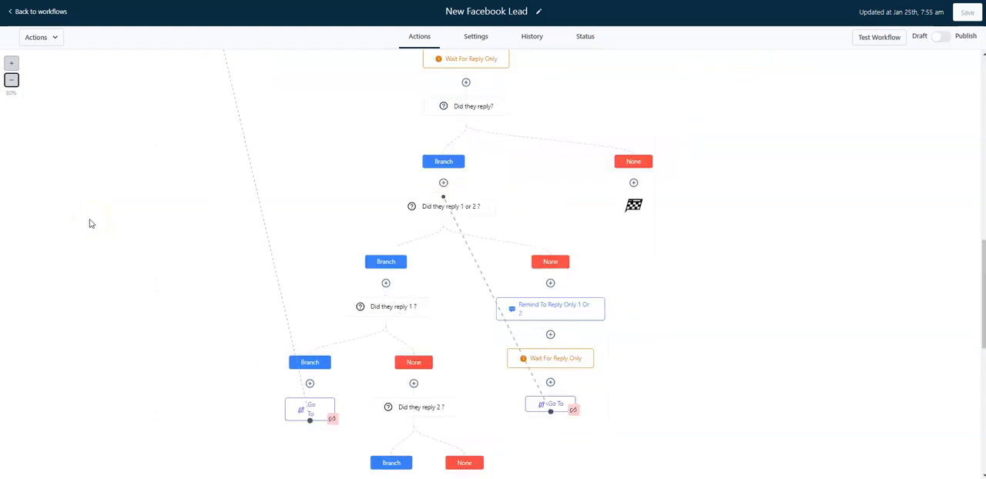
scroll(90, 223, "down", 5)
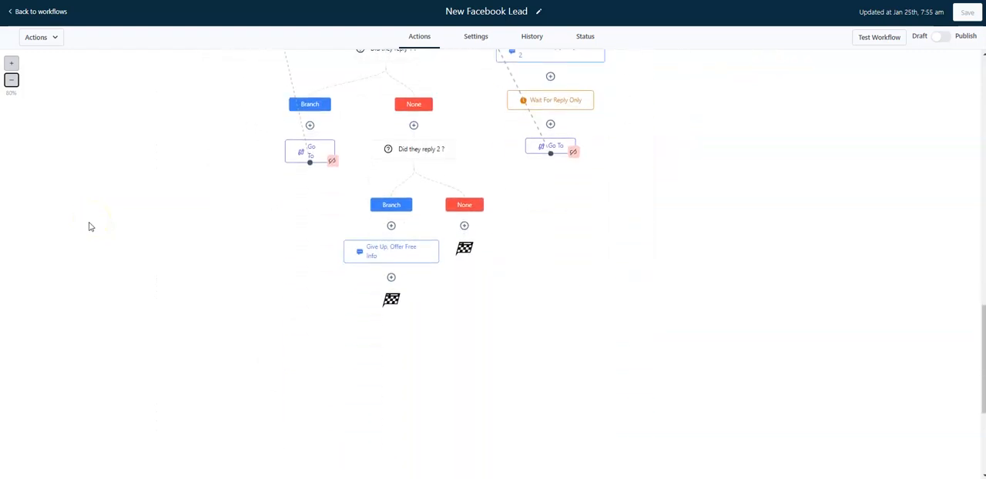
scroll(89, 226, "up", 3)
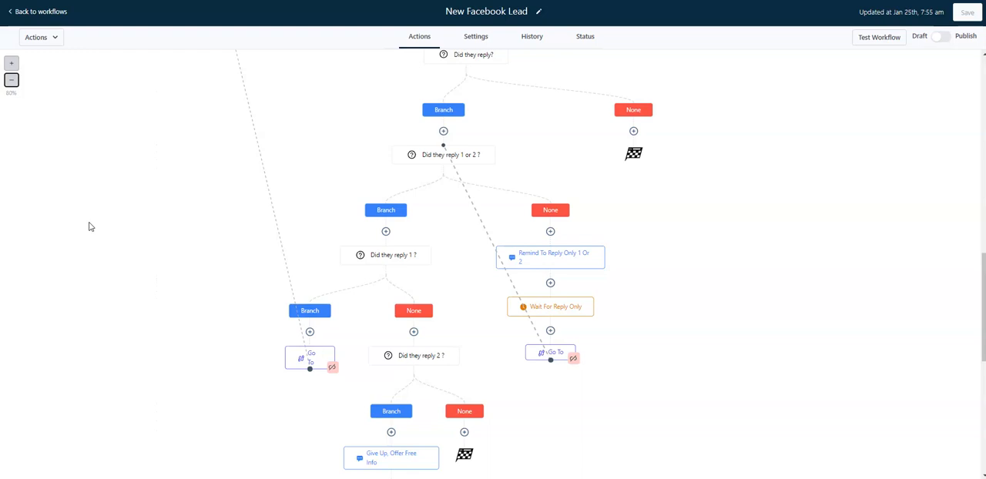
scroll(89, 227, "up", 10)
scroll(89, 226, "up", 6)
scroll(89, 226, "up", 4)
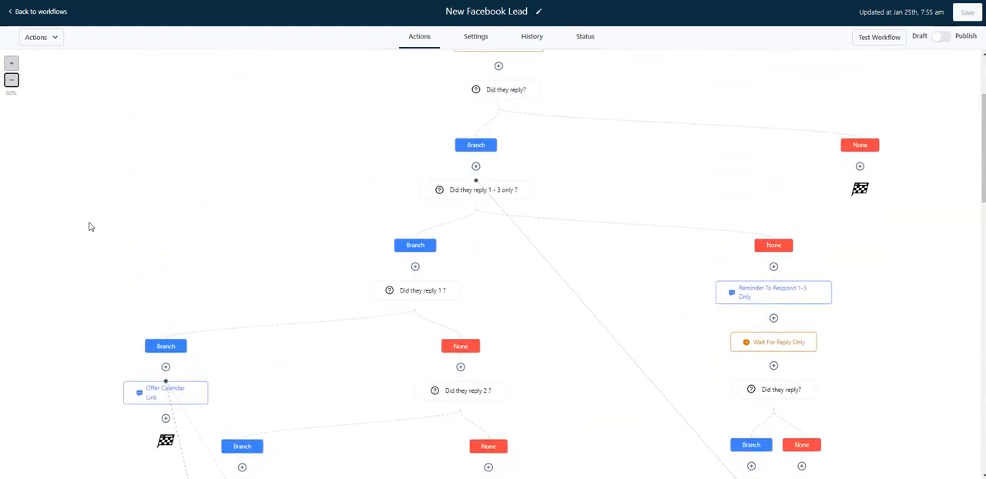